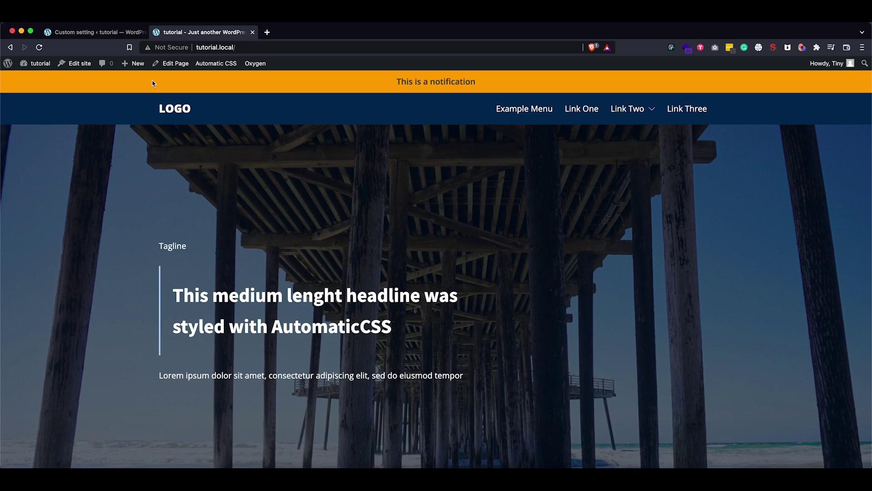
Change the notification text to "This is a text" in the site's custom notification settings.
left_click(66, 32)
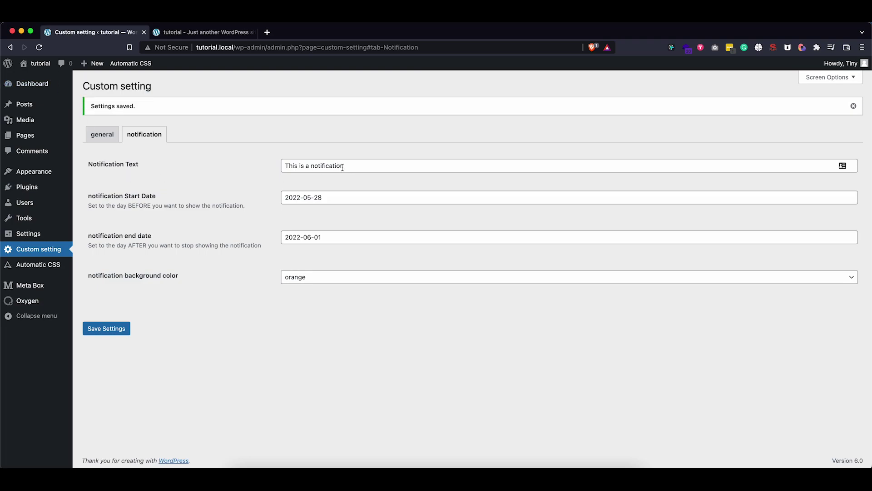
left_click_drag(344, 166, 311, 165)
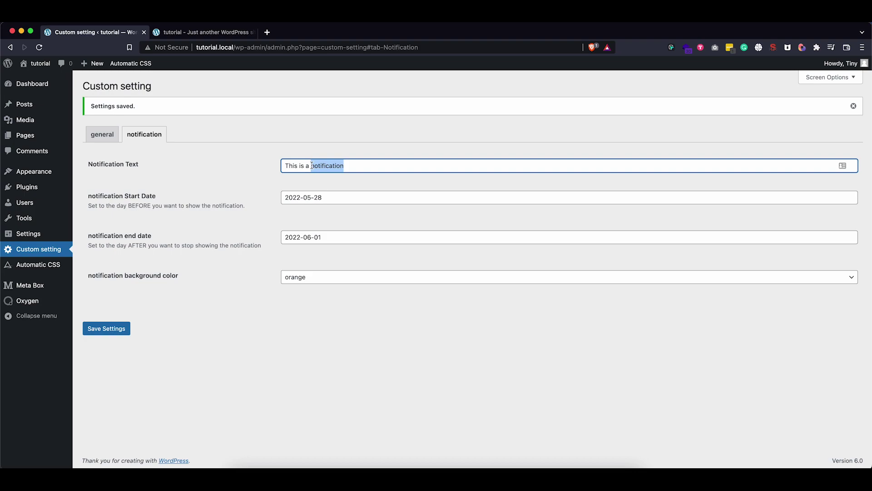
type("t")
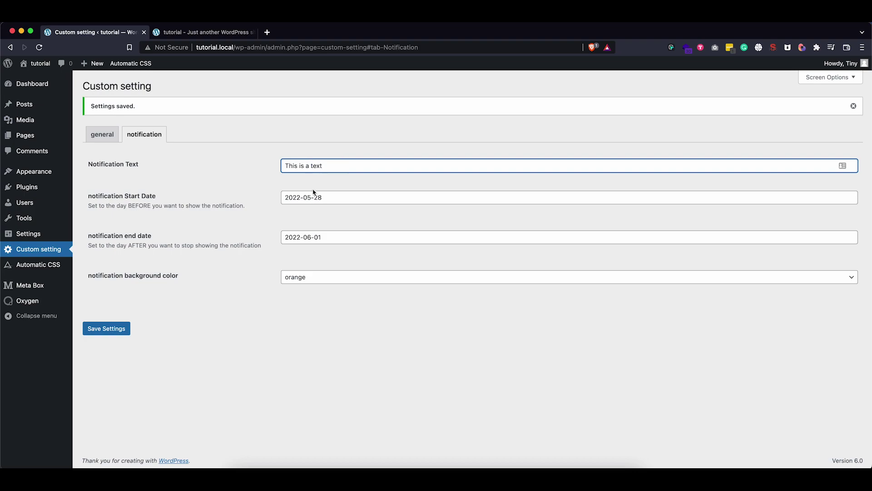
left_click(314, 194)
left_click(205, 200)
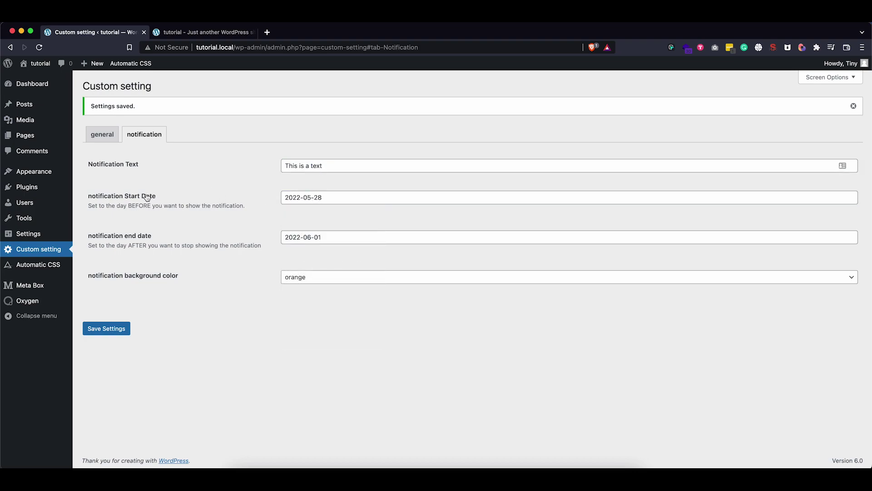
Save the settings with a green notification background color and view the notification bar on the site's front page.
left_click(304, 282)
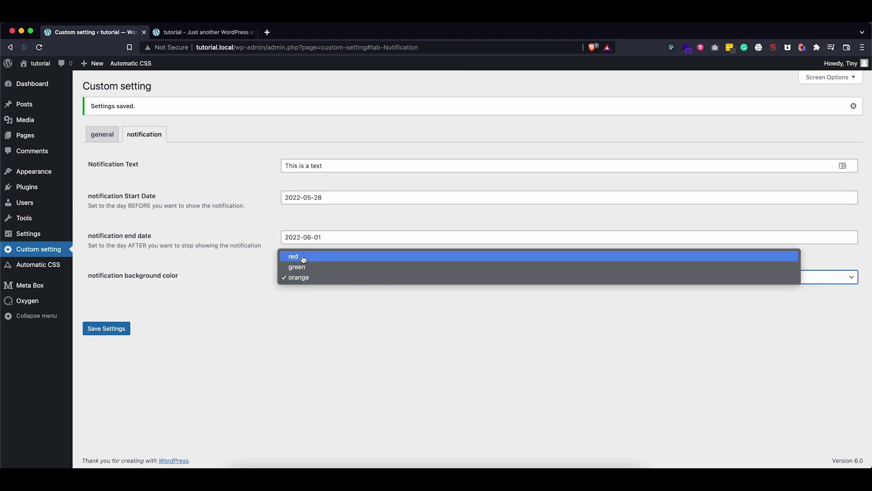
left_click(297, 267)
left_click(107, 328)
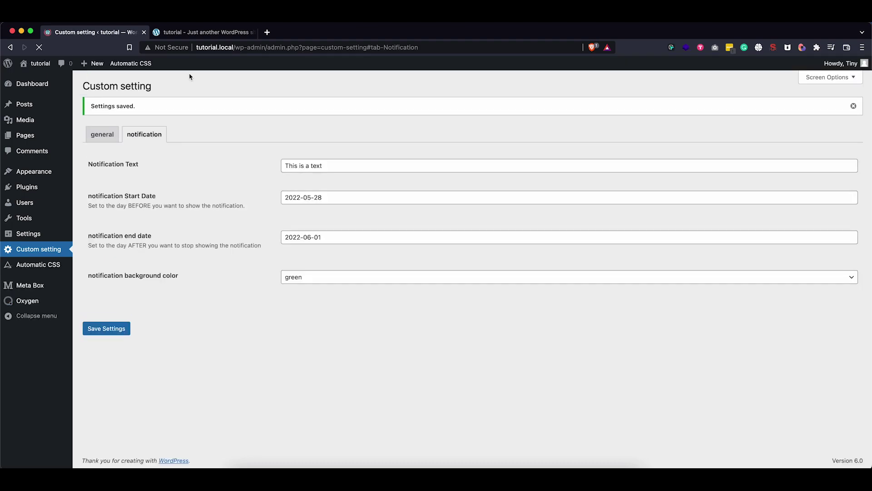
left_click(202, 32)
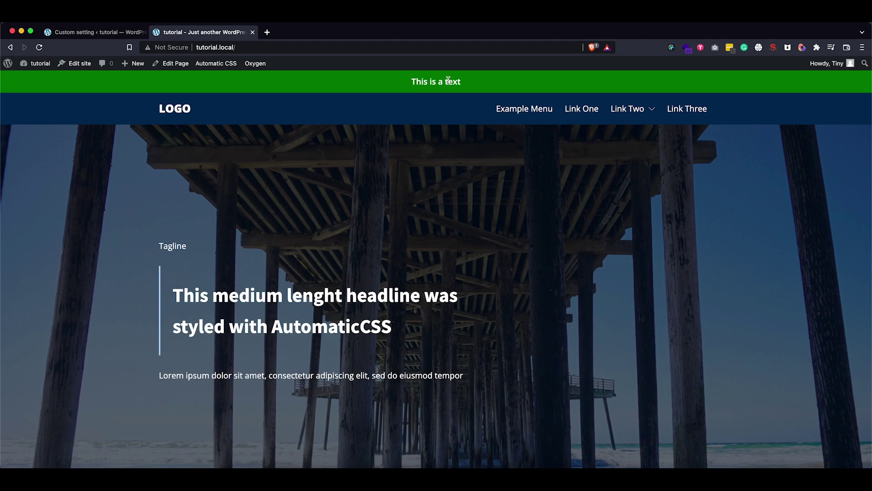
left_click(96, 32)
mouse_move(26, 291)
left_click(27, 188)
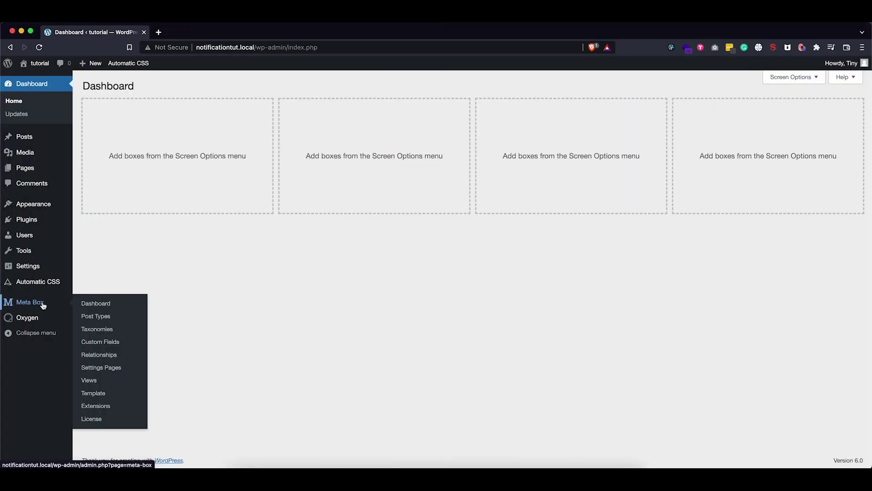
Create a new Meta Box settings page titled "Custom Settings".
left_click(97, 372)
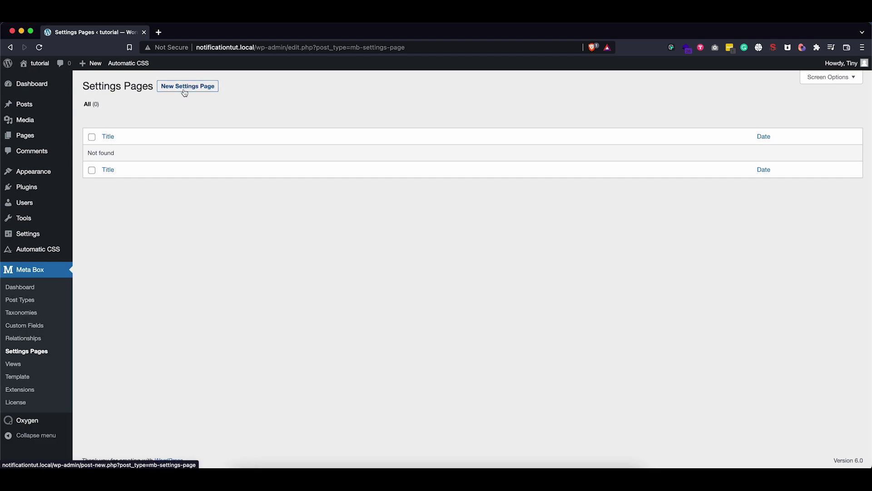
left_click(186, 93)
left_click(173, 109)
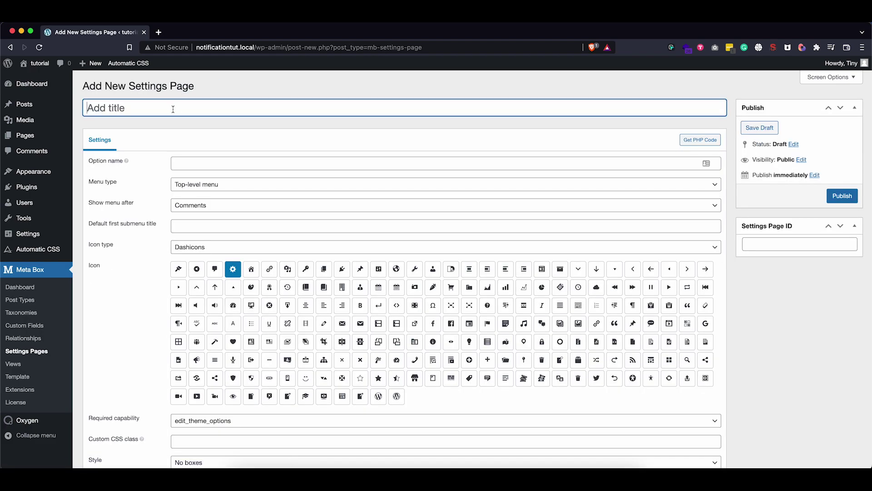
type("Custom Settings")
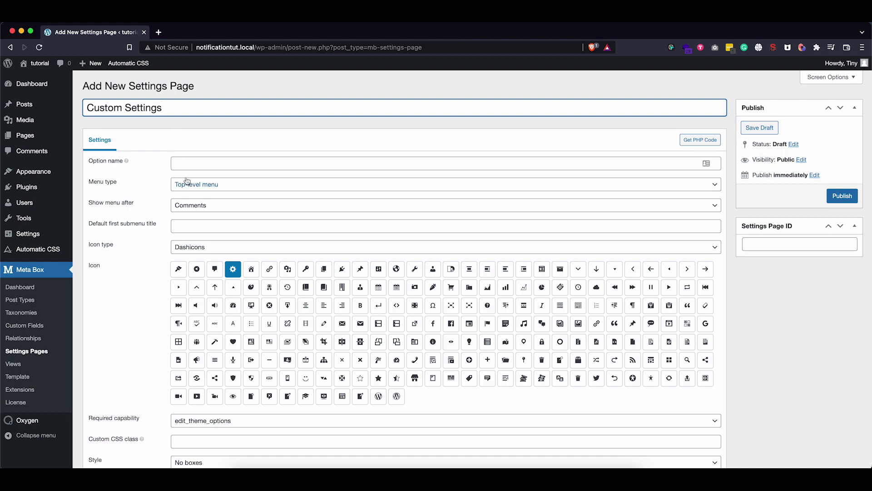
Copy the page title "Custom Settings" into the option name.
left_click(189, 161)
triple_click(173, 108)
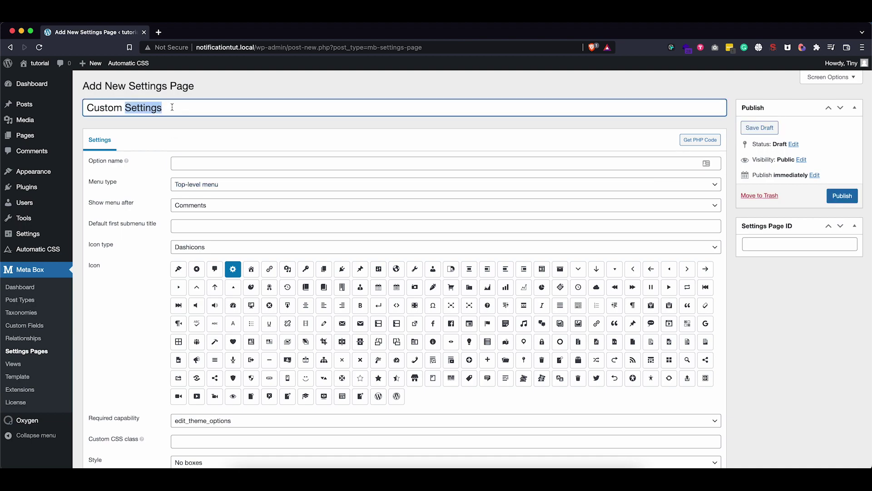
key("super+c")
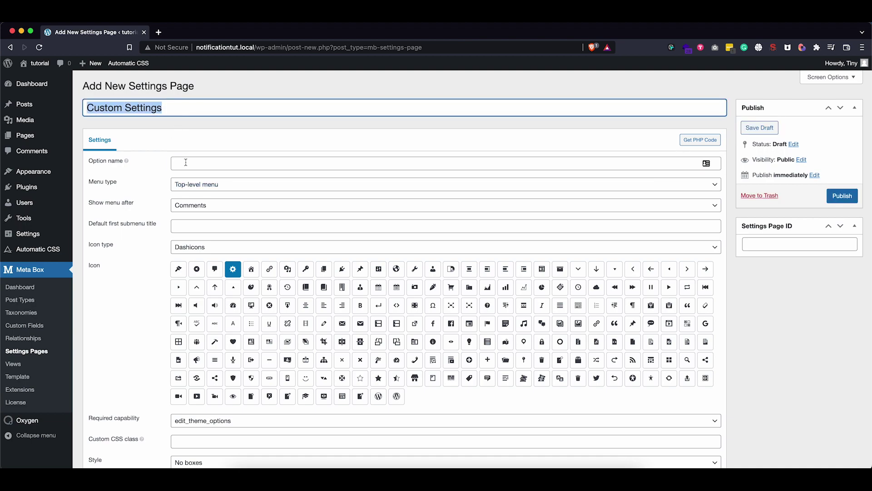
left_click(186, 163)
key("super+v")
Set the top-level menu entry of the settings page to show after Settings.
left_click(155, 186)
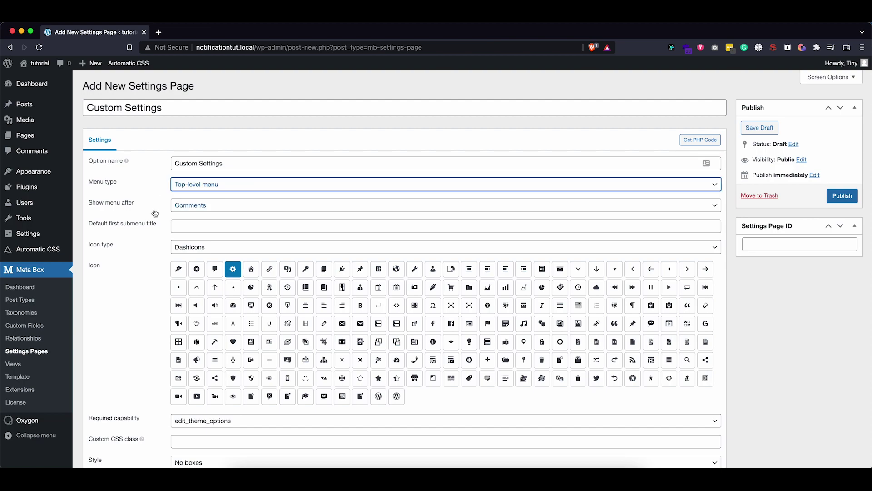
left_click(191, 207)
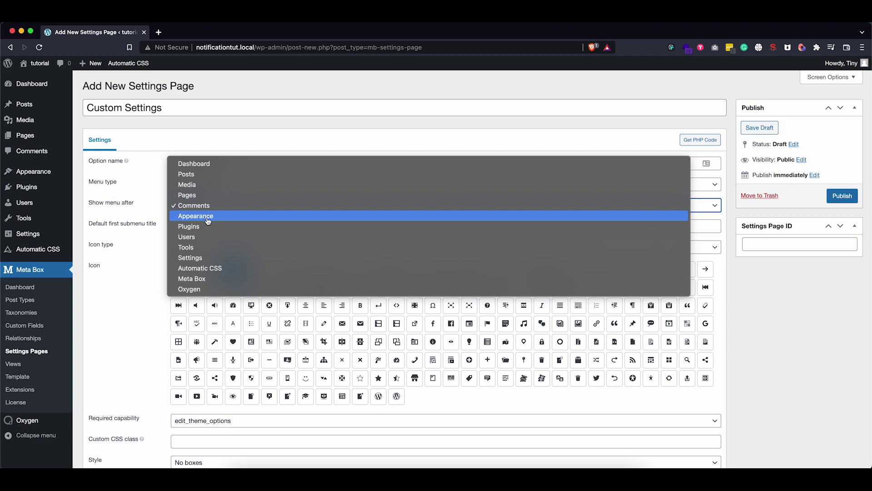
left_click(205, 258)
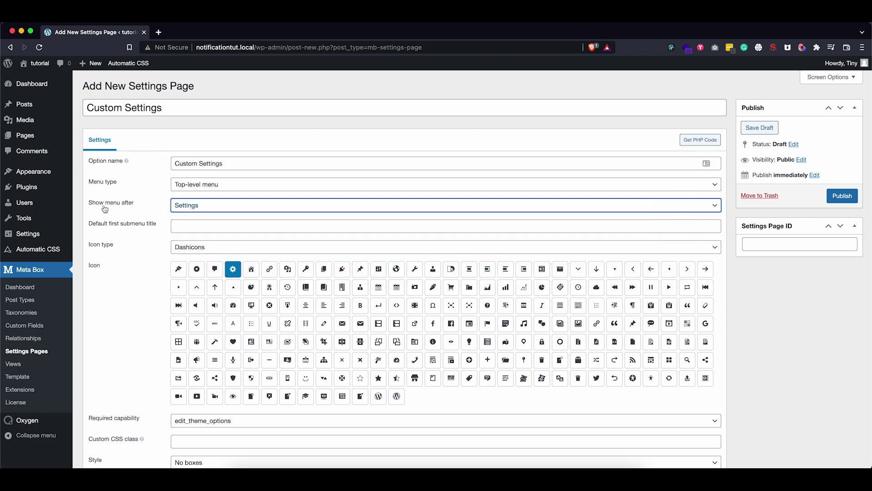
Add a first tab to the settings page with the key "General" and the value "general".
scroll(143, 252, "down", 1)
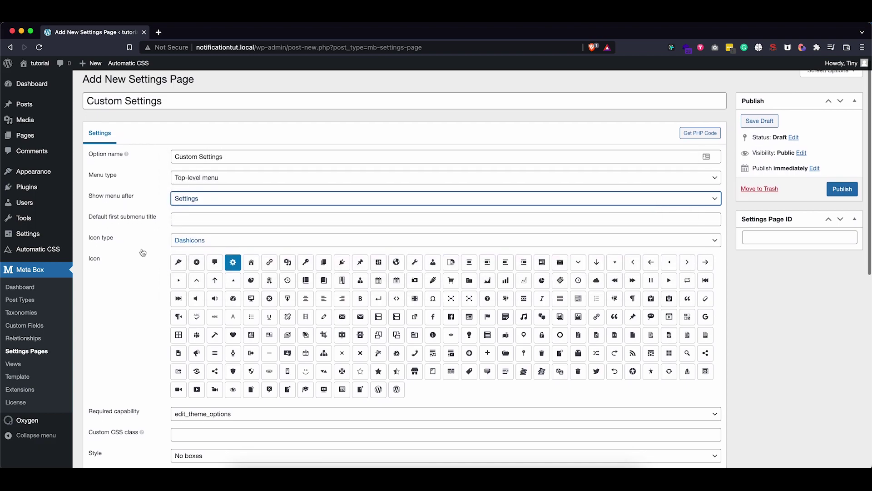
scroll(236, 263, "down", 1)
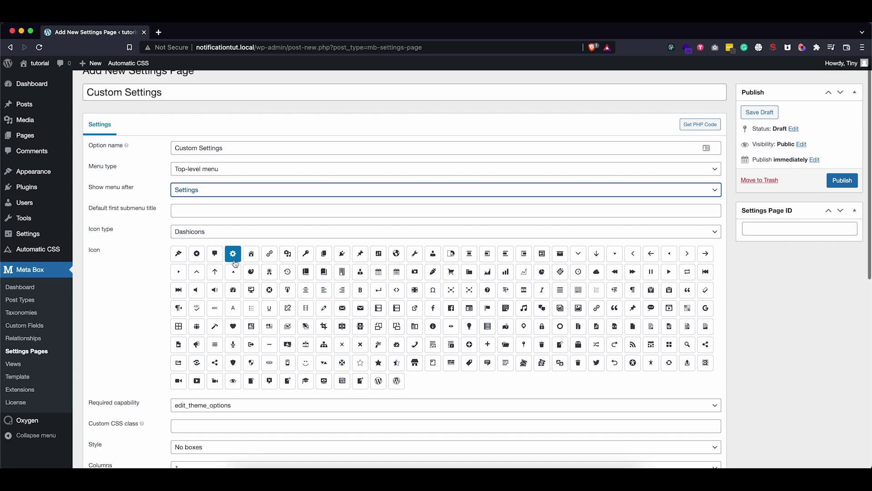
scroll(236, 264, "down", 3)
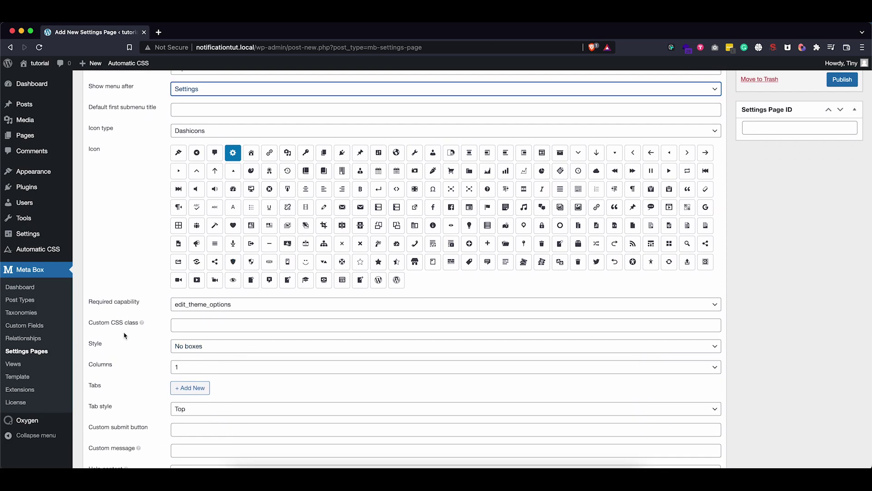
scroll(122, 337, "down", 1)
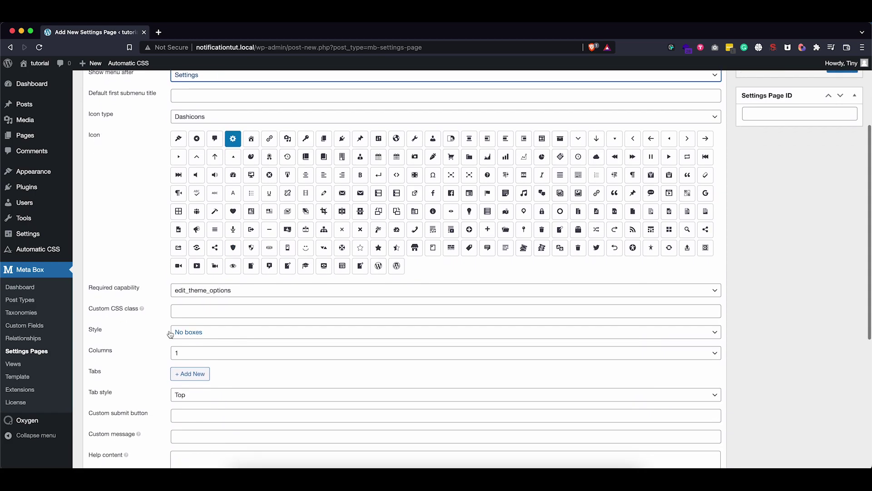
scroll(171, 335, "down", 1)
scroll(170, 334, "down", 3)
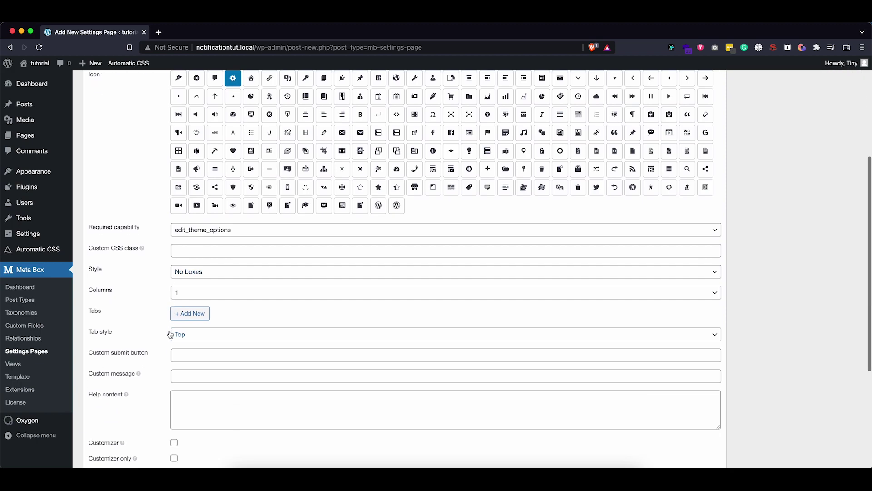
left_click(193, 315)
left_click(190, 313)
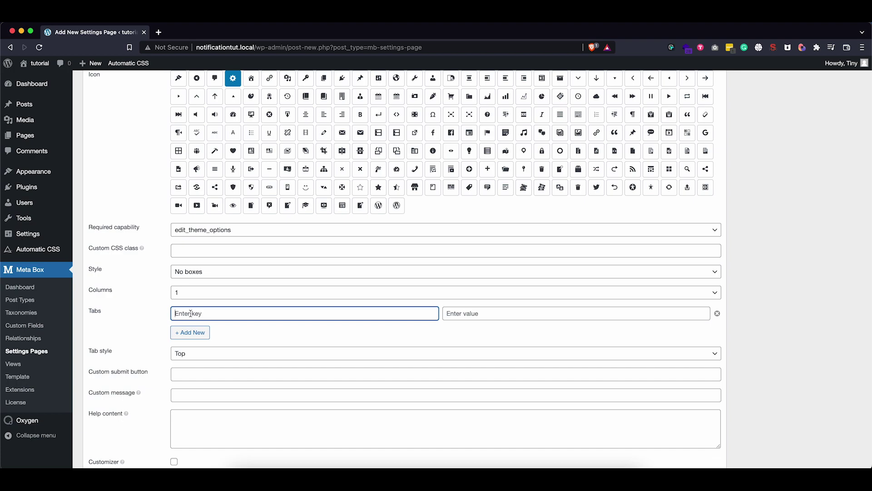
type("General")
left_click(479, 313)
type("general")
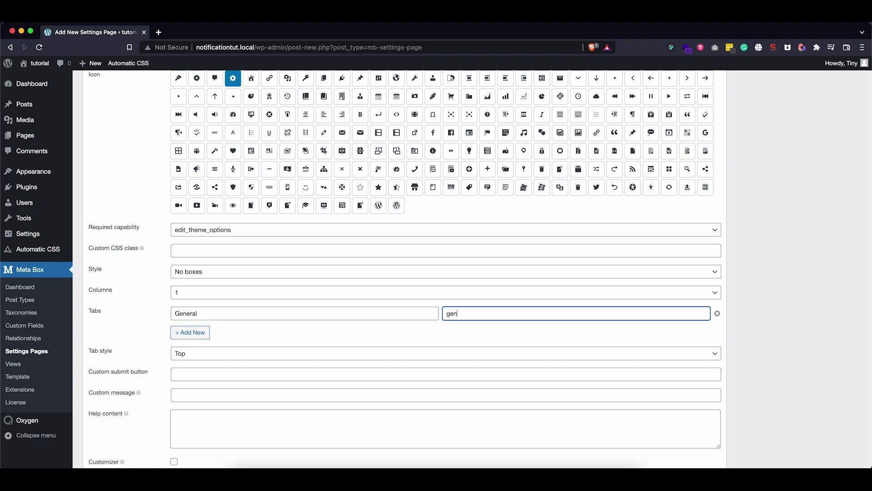
Add a second tab to the settings page with "Notifications" as both key and value.
left_click(191, 332)
type("Notif")
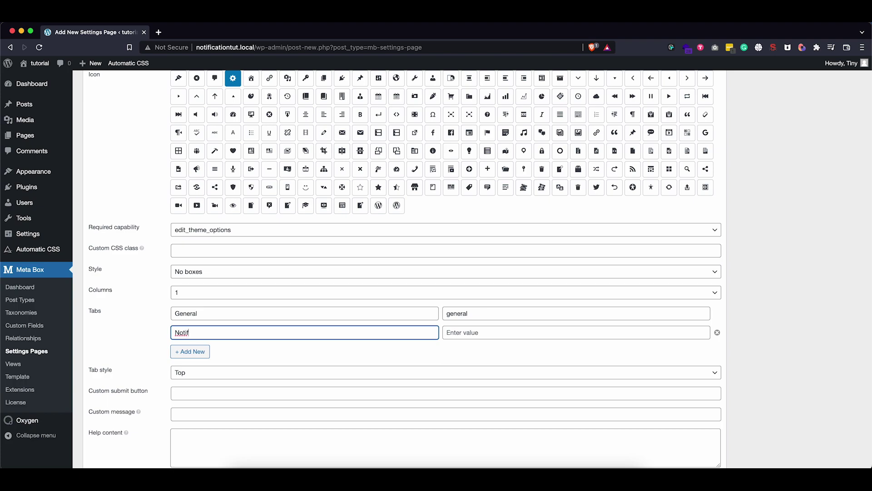
type("ications")
double_click(252, 336)
key("ctrl+c")
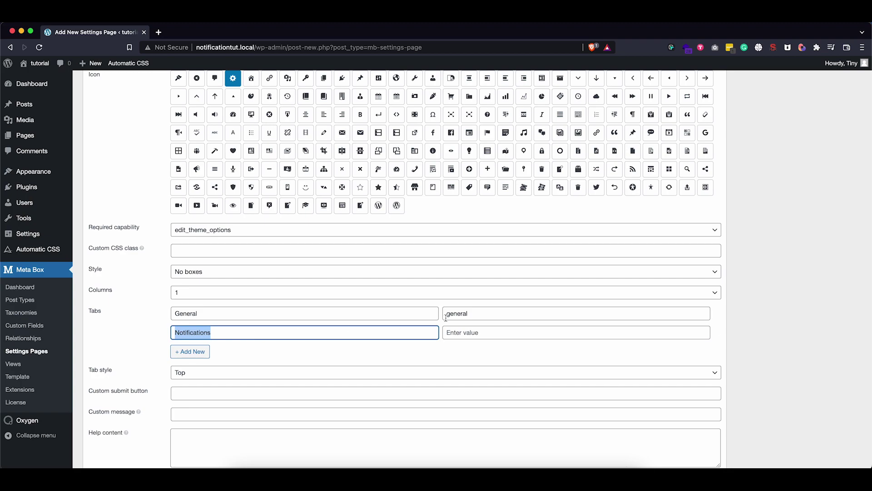
key("Tab")
key("ctrl+v")
left_click(424, 353)
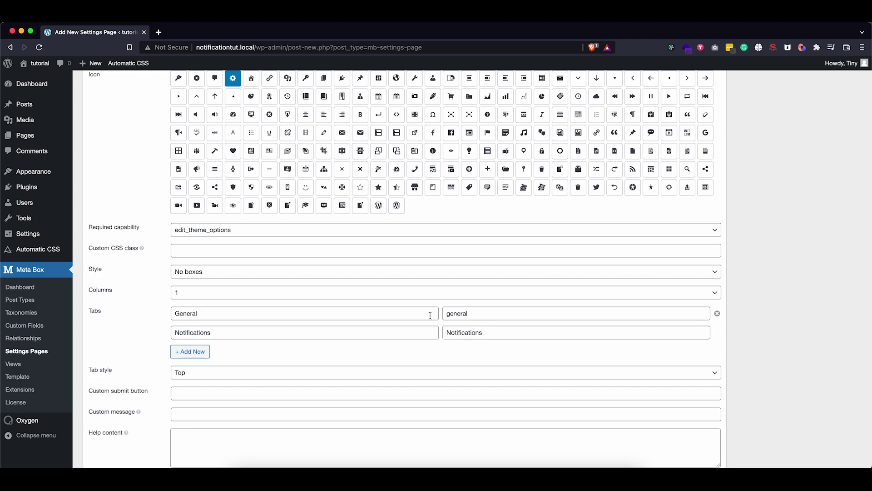
Capitalize the first tab's value so it reads "General".
left_click(450, 313)
key("BackSpace")
type("G")
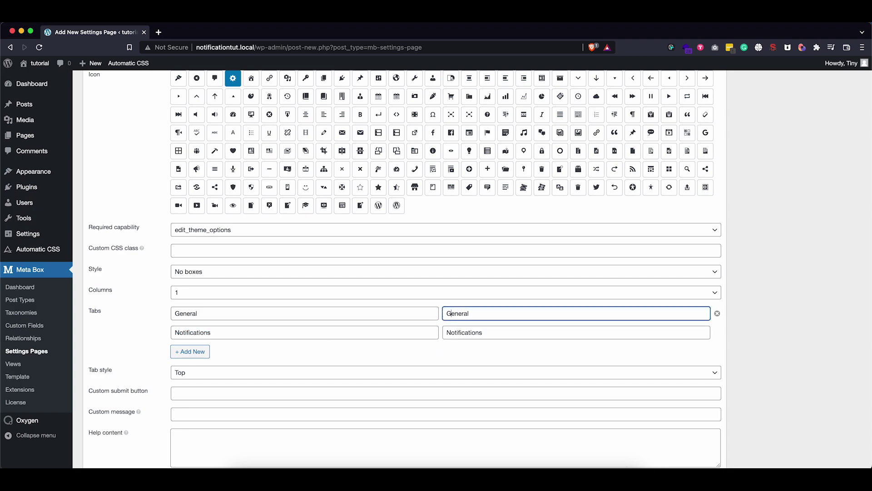
left_click(298, 361)
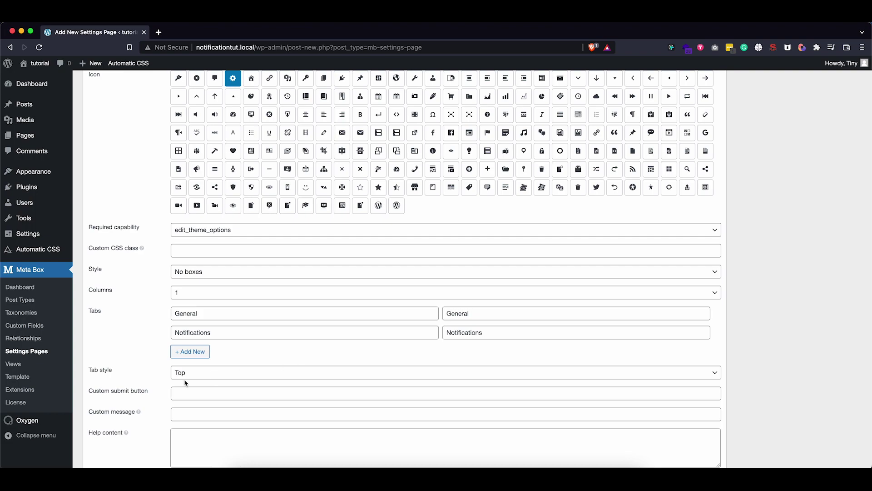
Publish the settings page, and view the Notifications tab of the new Custom Settings admin page.
scroll(185, 383, "down", 5)
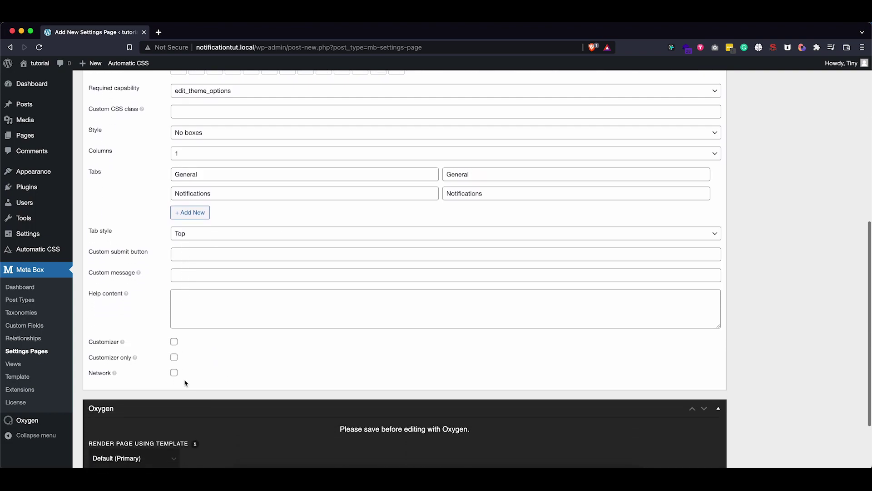
scroll(234, 361, "up", 12)
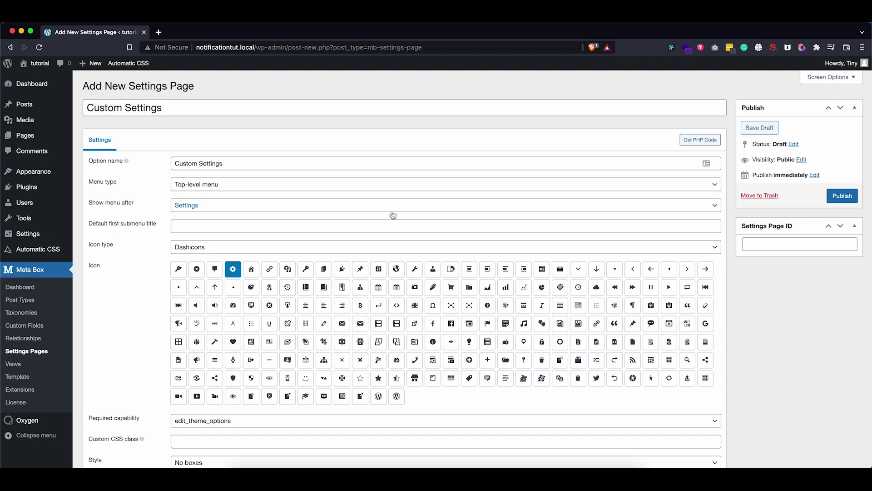
left_click(841, 196)
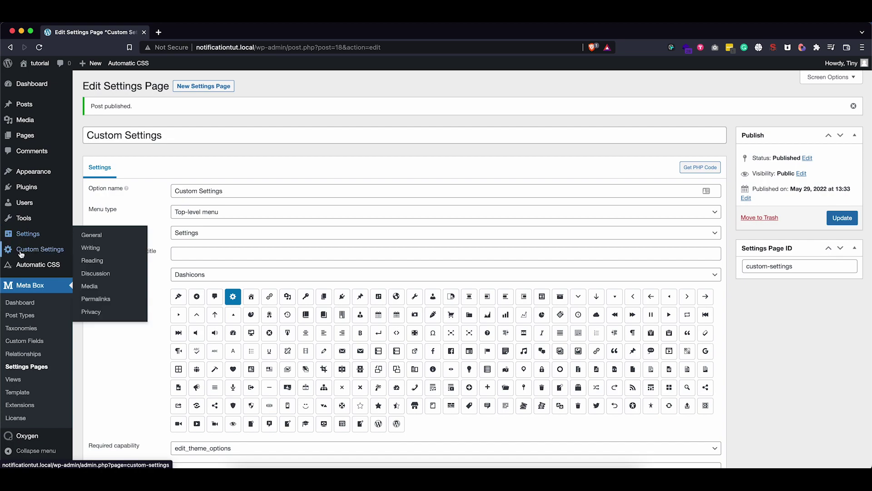
left_click(29, 252)
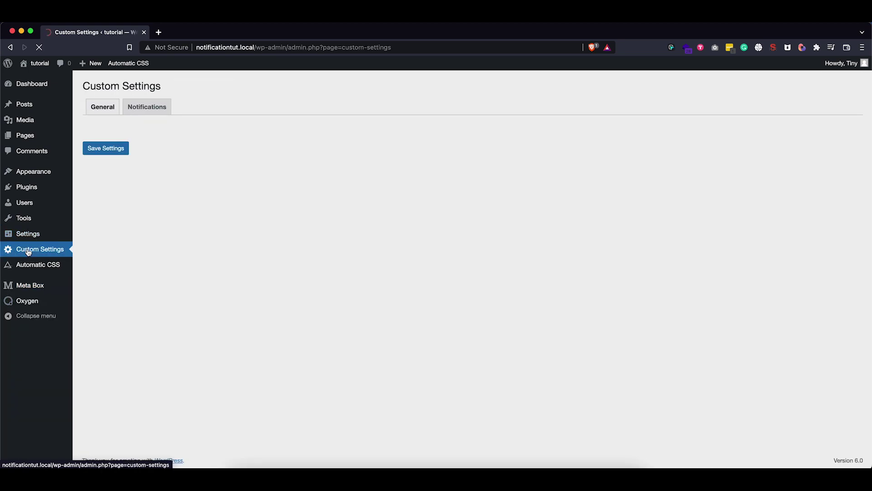
left_click(146, 110)
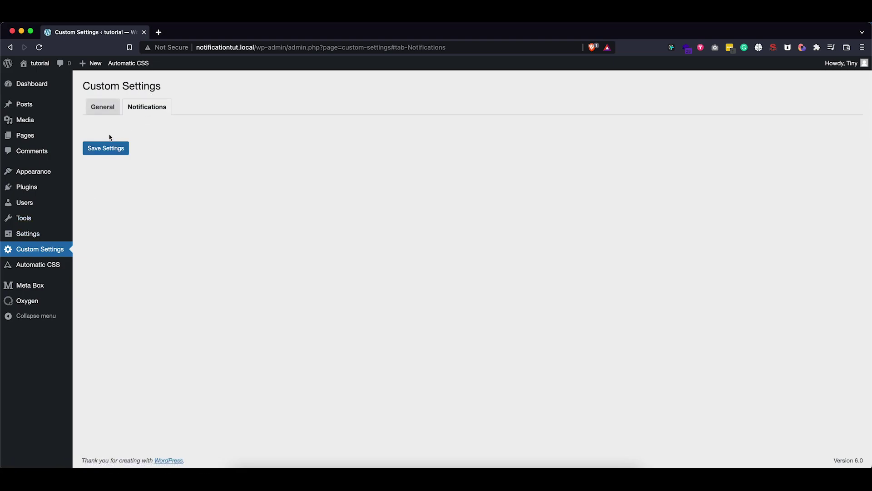
Create a new Meta Box custom field group titled "Settings: Notifications".
mouse_move(26, 286)
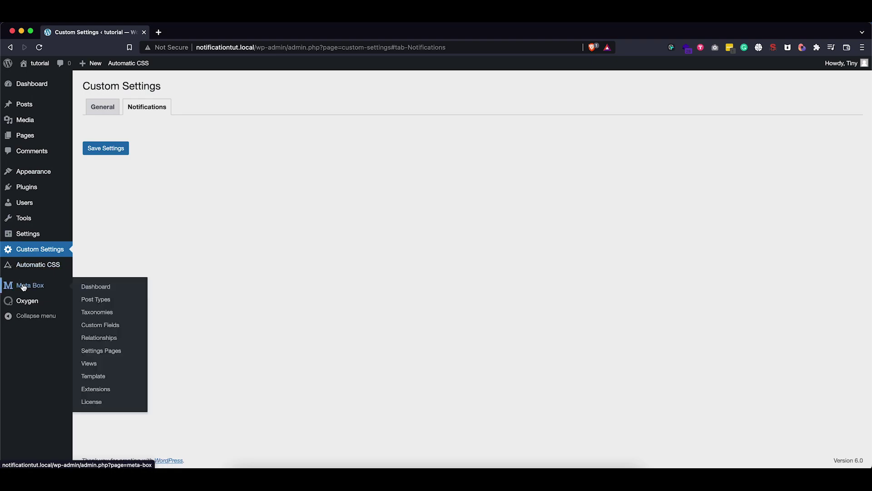
left_click(90, 329)
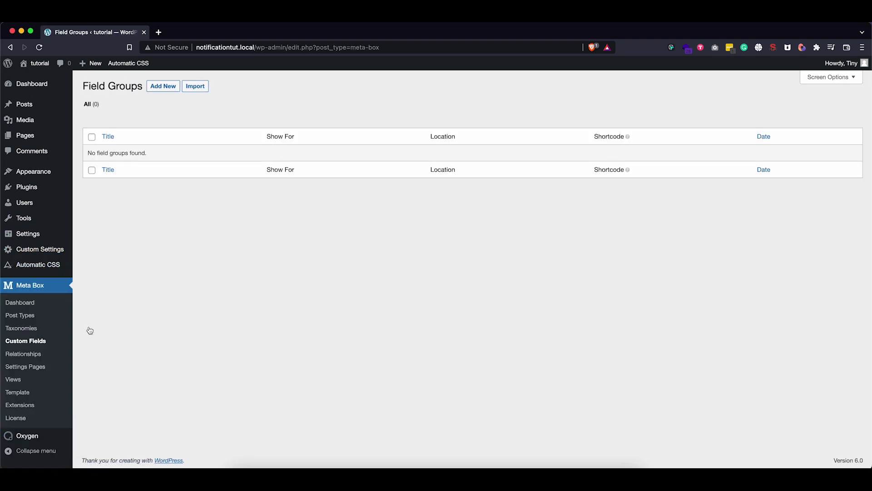
left_click(158, 88)
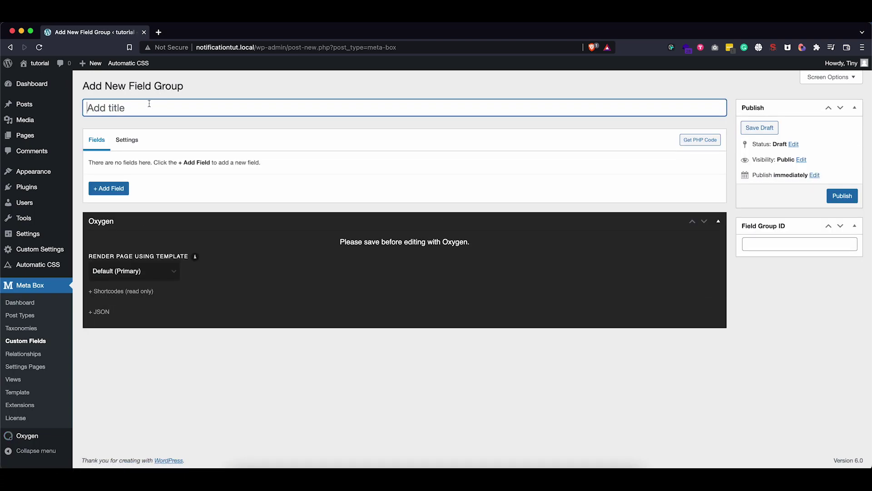
type("Notification")
left_click(86, 108)
type("Settings")
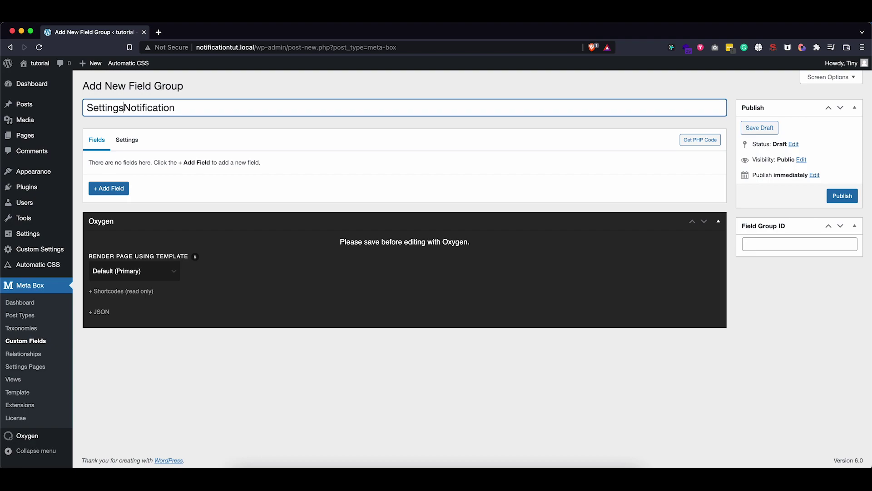
type(":")
left_click(183, 109)
type("s")
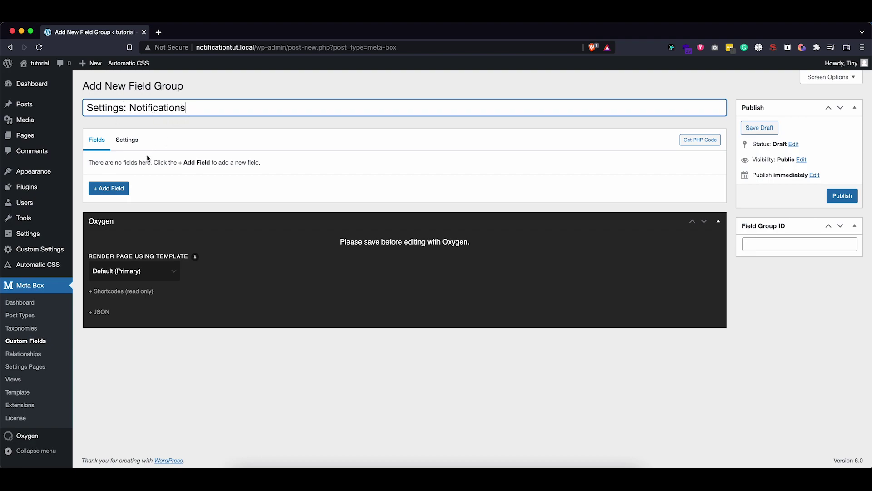
Set the field group's location to the Custom Settings settings page and assign it to the Notifications tab.
left_click(127, 140)
left_click(215, 168)
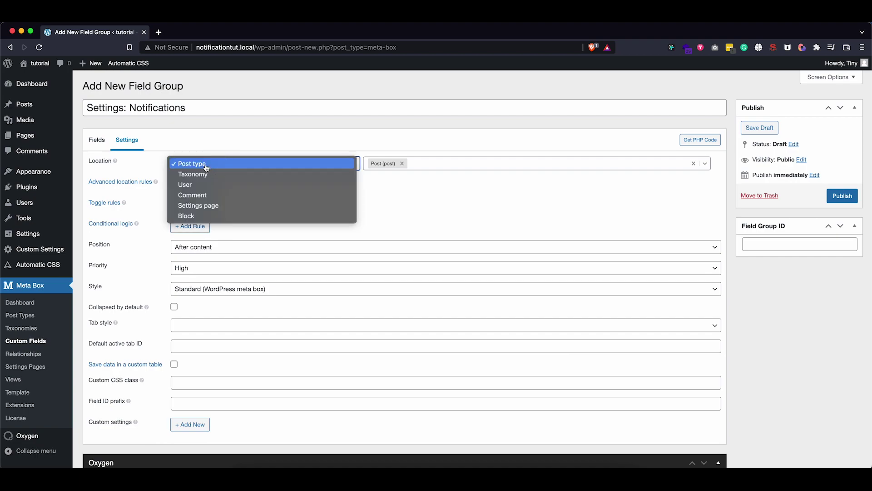
left_click(198, 206)
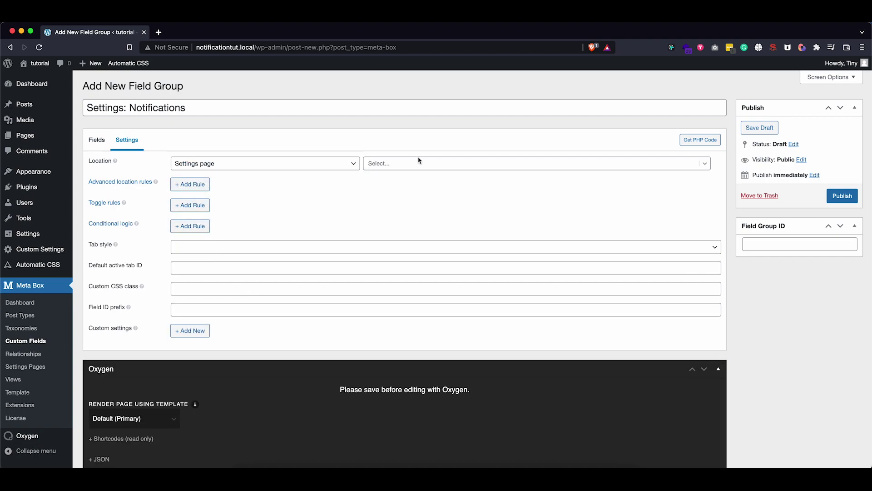
left_click(403, 166)
left_click(396, 183)
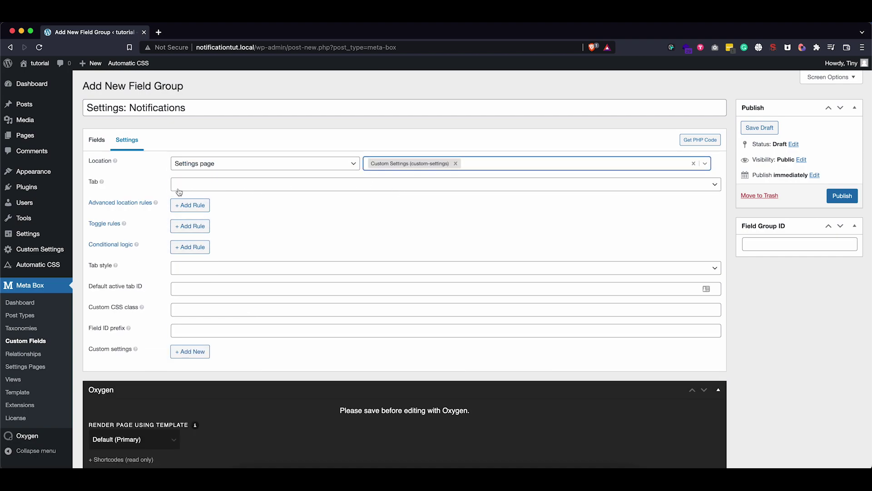
left_click(274, 188)
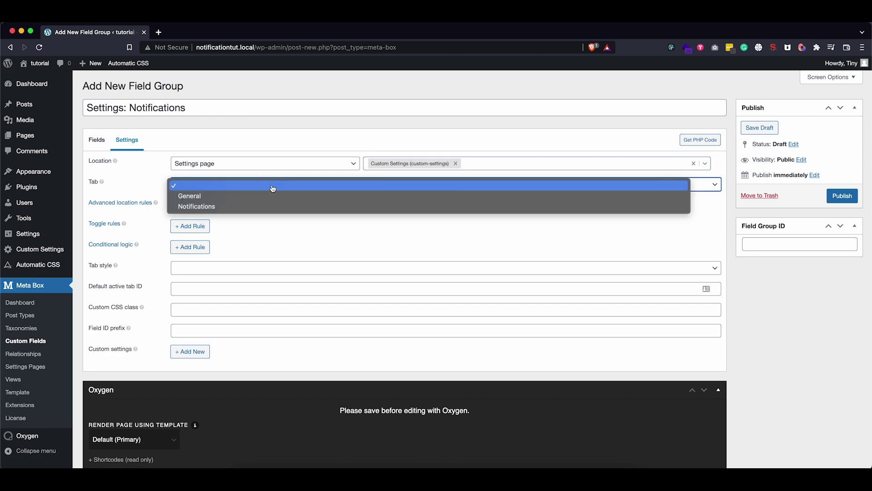
left_click(196, 208)
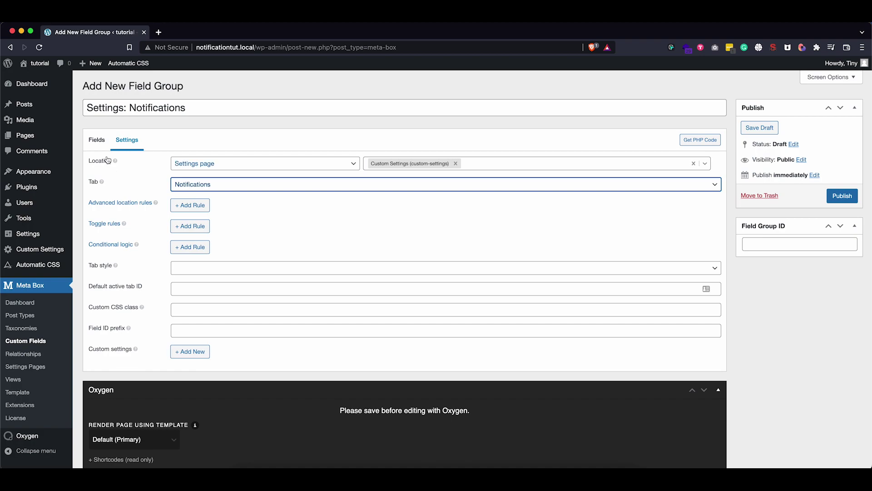
Add a Text field to the field group and label it "Notification text".
left_click(97, 141)
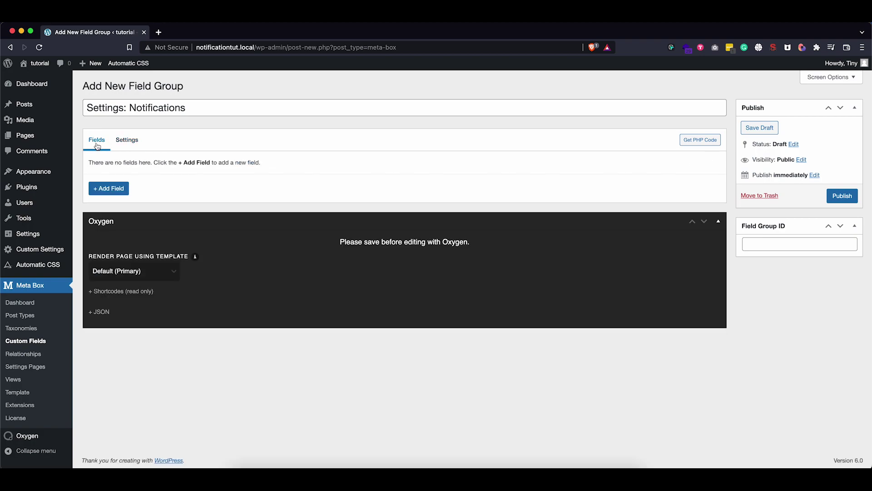
left_click(117, 188)
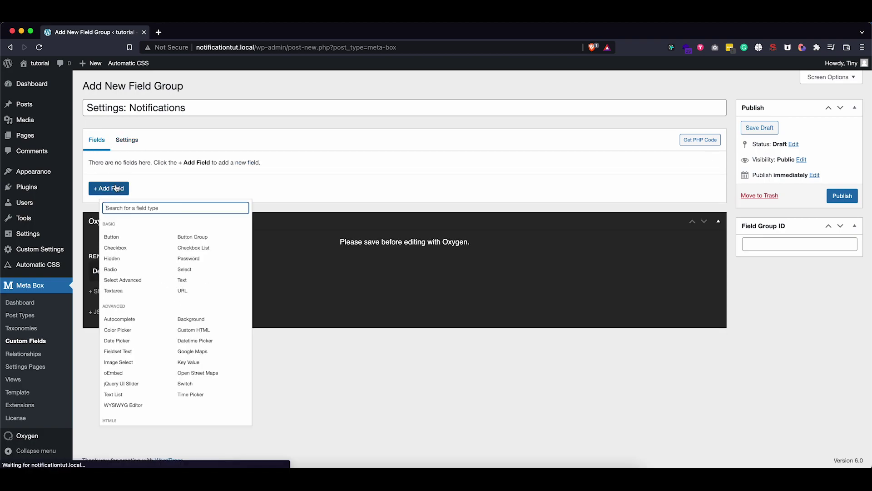
left_click(198, 299)
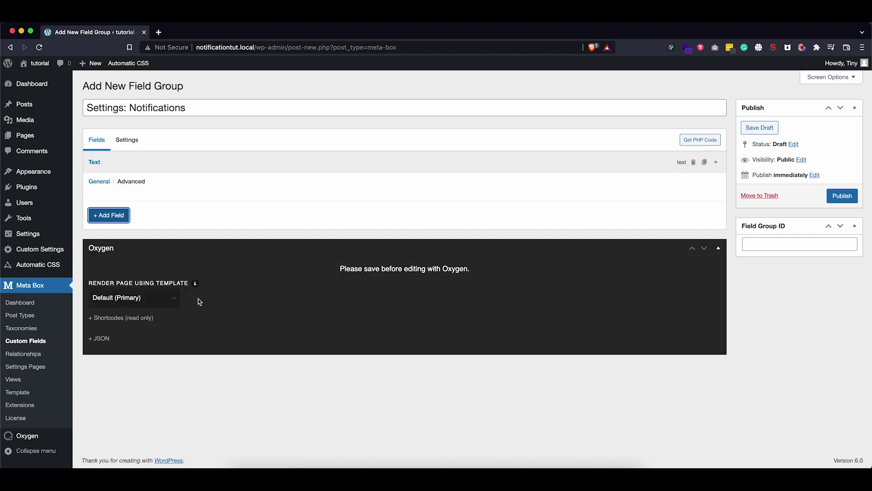
double_click(196, 200)
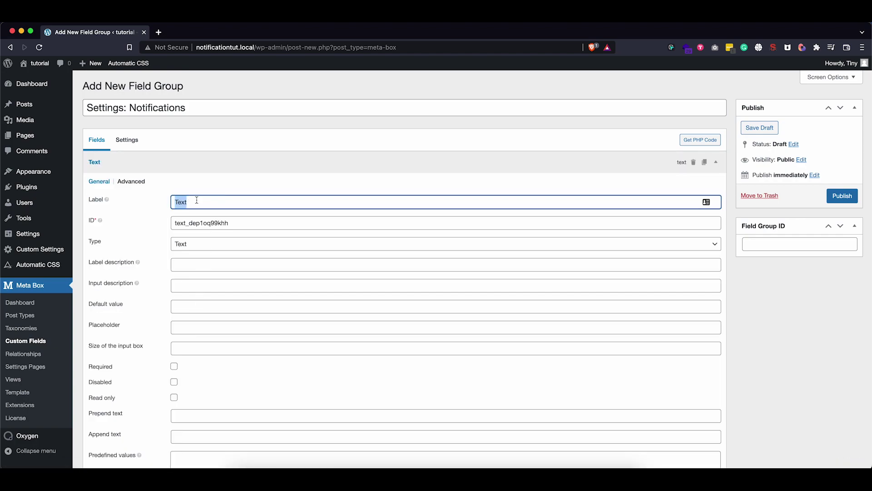
type("Notif")
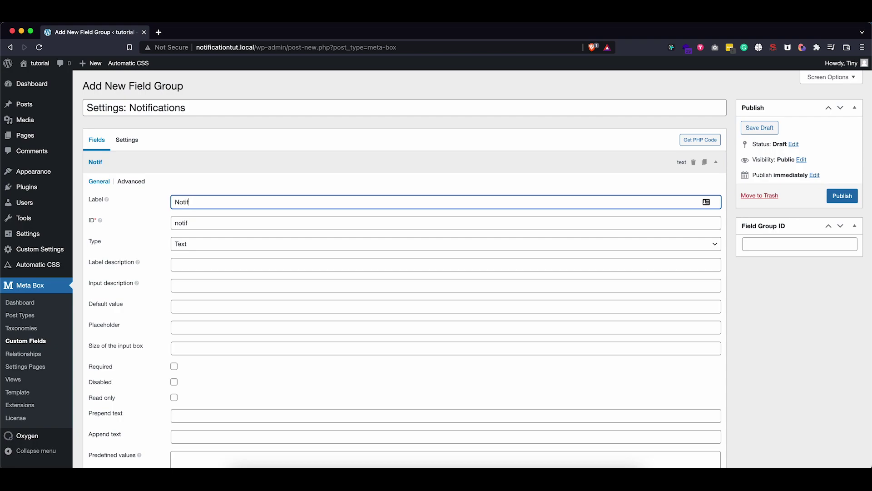
type("ication text")
left_click_drag(208, 202, 157, 203)
Add a Date Picker field below the notification text field and label it "Notification Start Date".
scroll(224, 208, "down", 1)
scroll(226, 209, "down", 2)
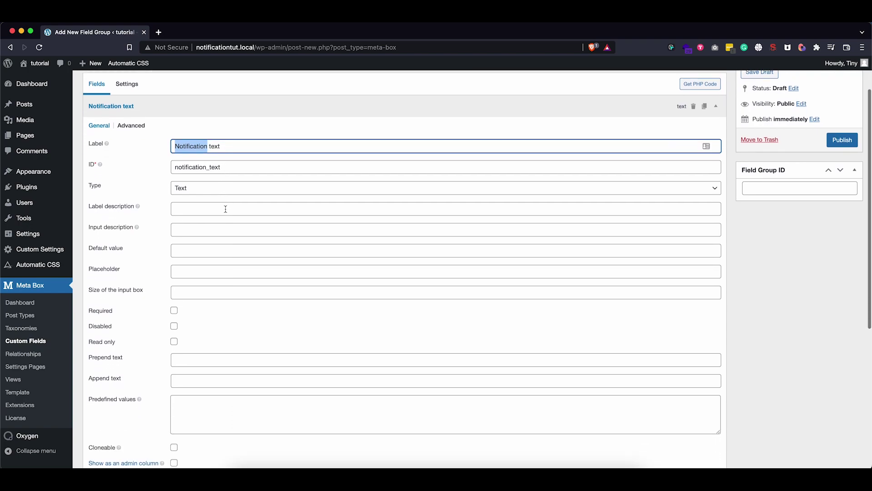
scroll(226, 209, "down", 8)
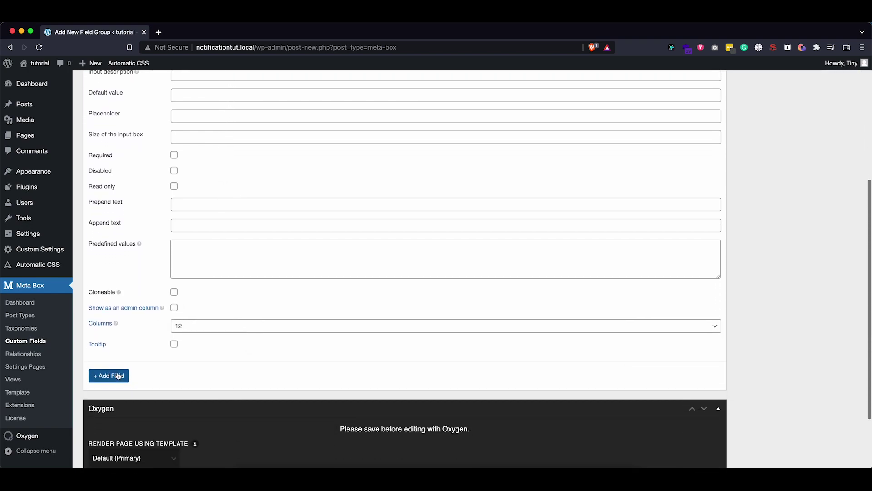
left_click(117, 376)
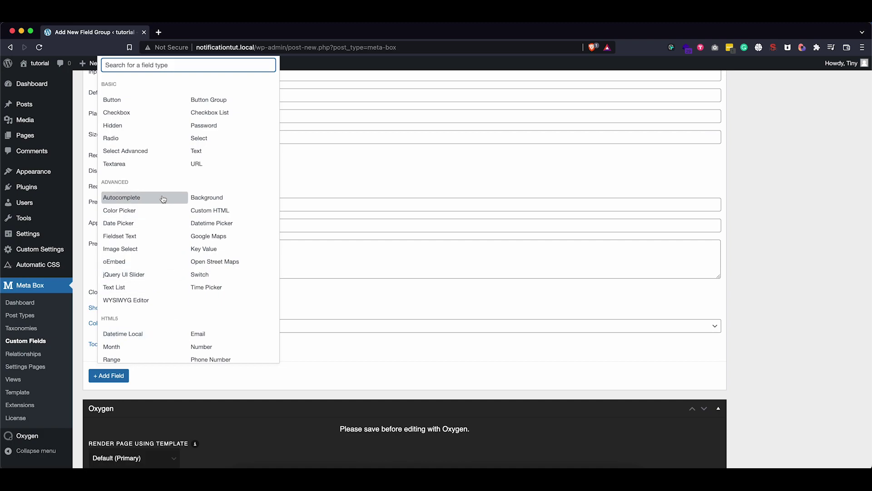
scroll(157, 245, "down", 5)
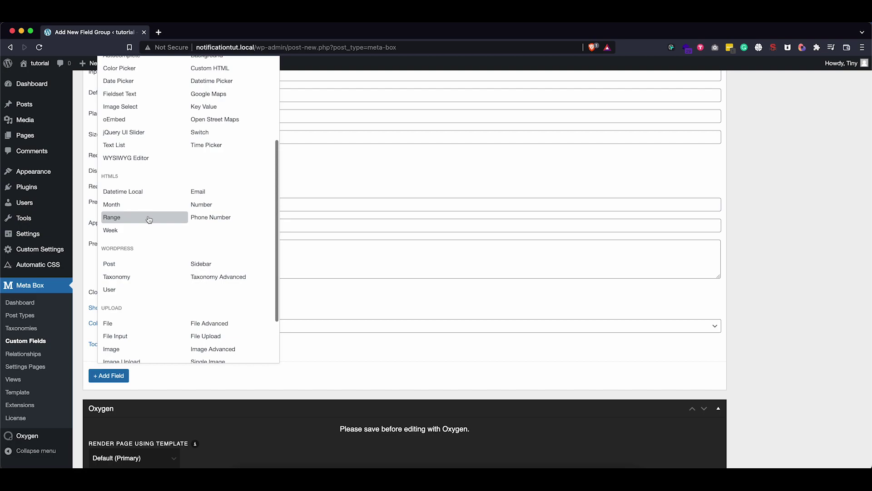
scroll(148, 219, "down", 3)
scroll(146, 218, "up", 10)
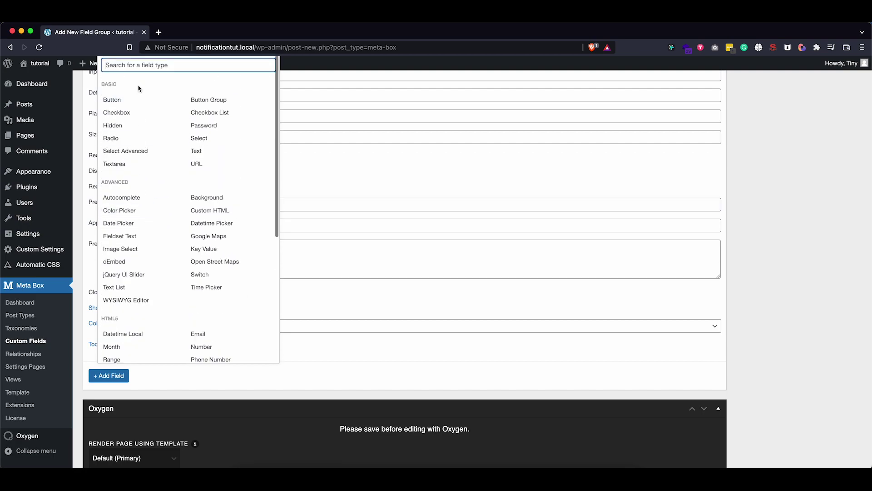
type("data")
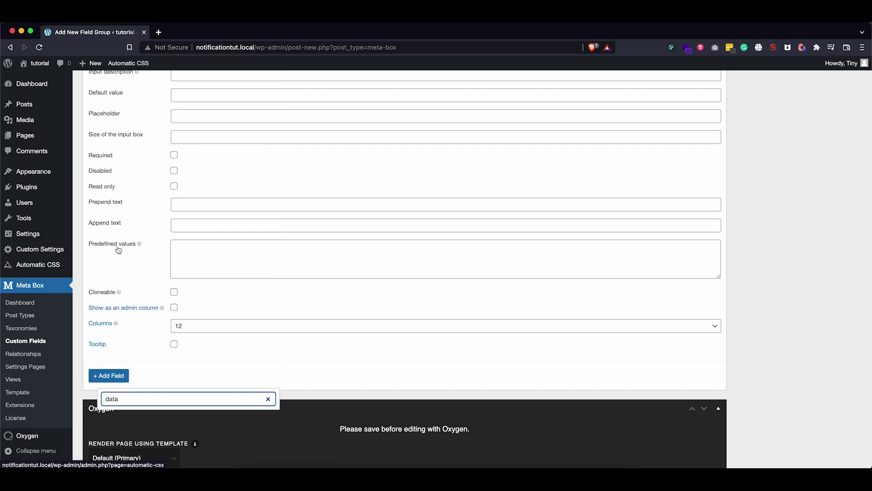
key("BackSpace")
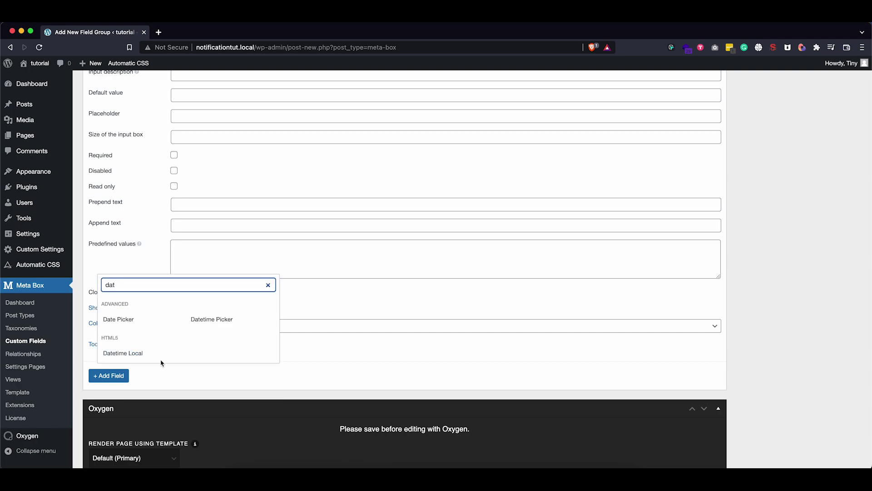
left_click(130, 320)
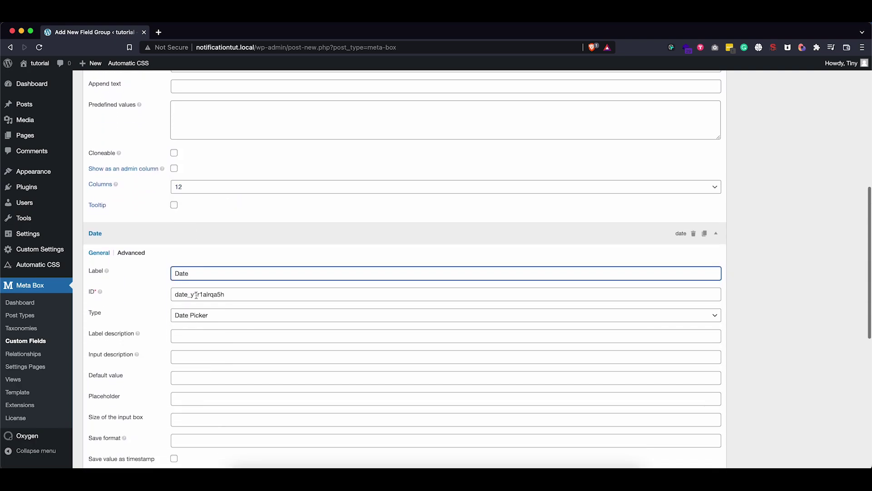
left_click(176, 273)
type("Notification")
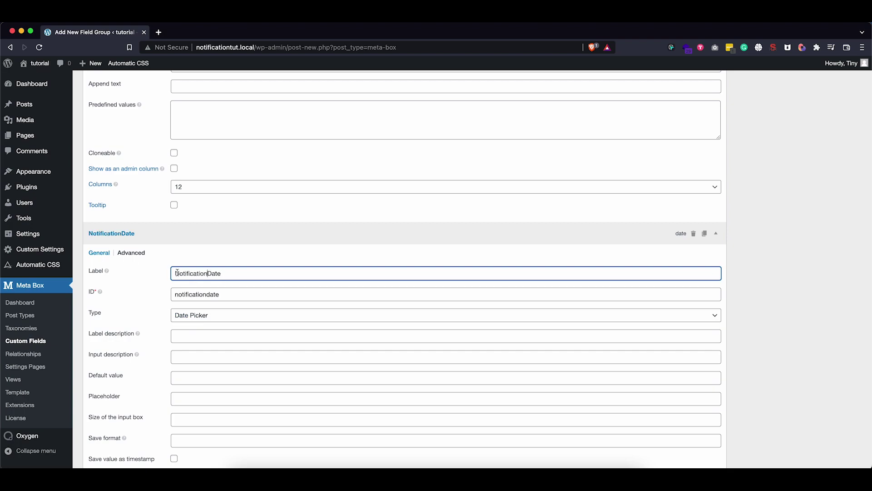
type(" Start")
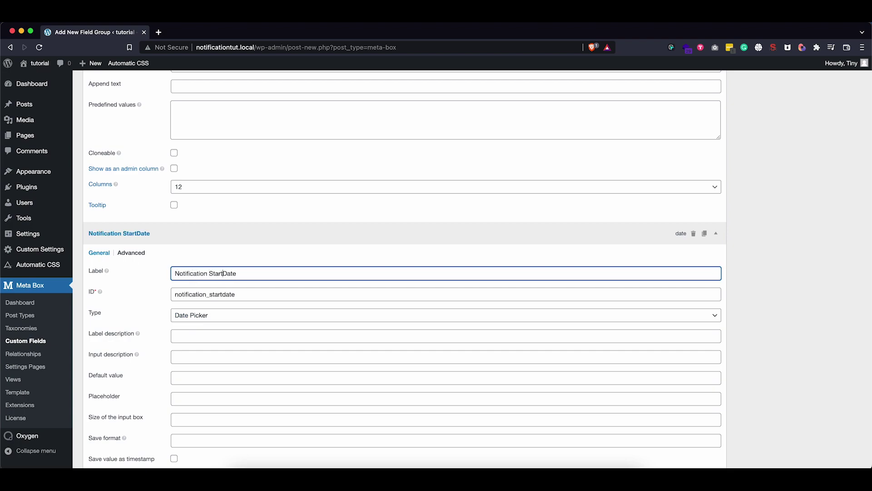
Set the save format of the Notification Start Date field to "Y-m-d".
scroll(159, 283, "down", 5)
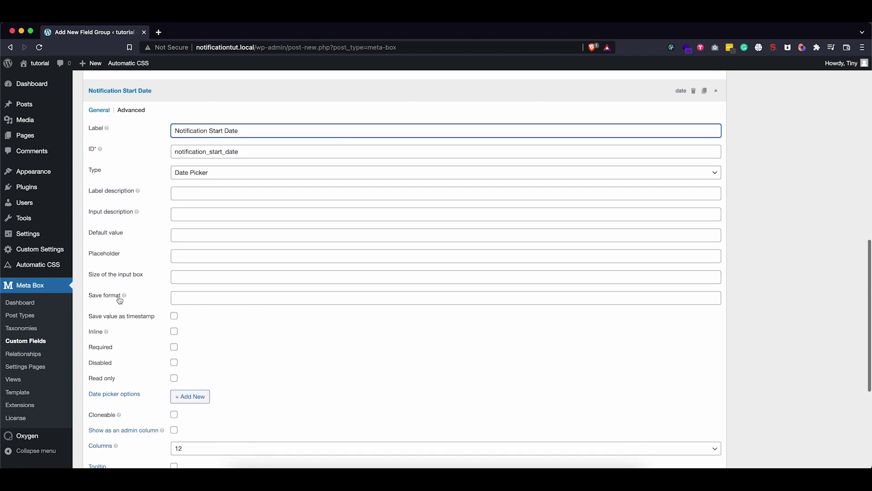
left_click(181, 294)
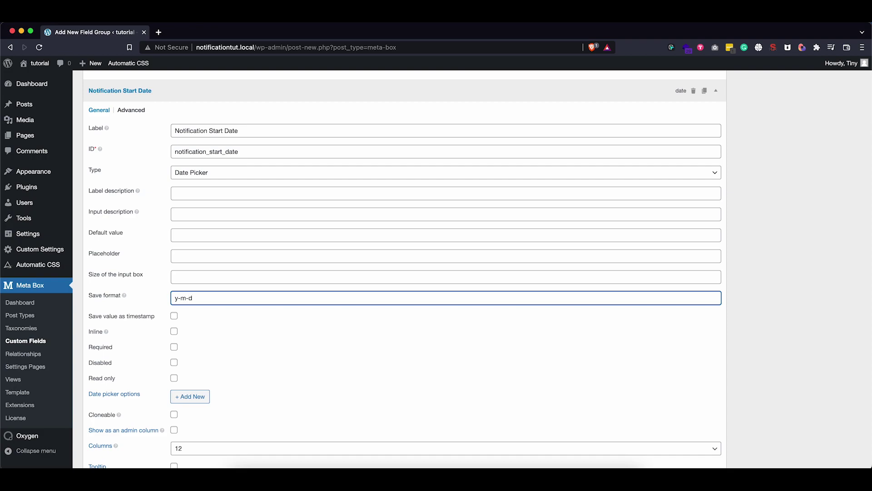
type("y-m-d")
left_click(179, 298)
key("BackSpace")
type("Y")
Add a second Date Picker field and label it "Notification End Date".
scroll(200, 327, "down", 4)
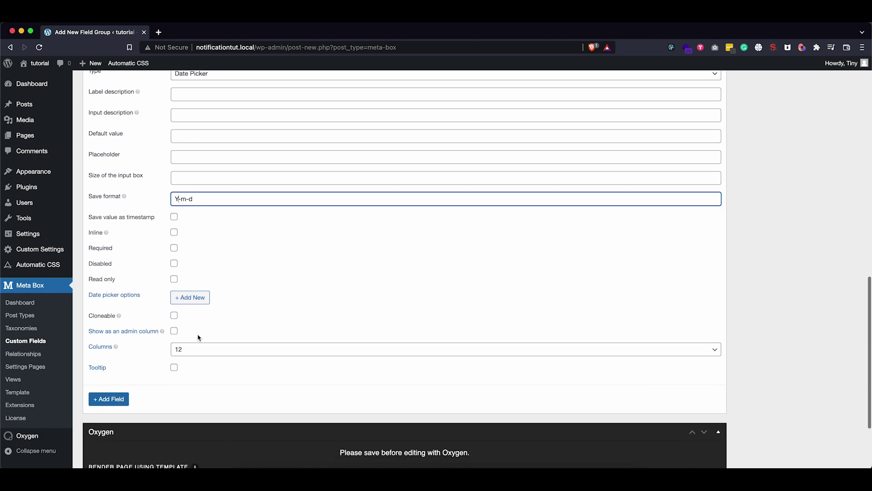
left_click(121, 397)
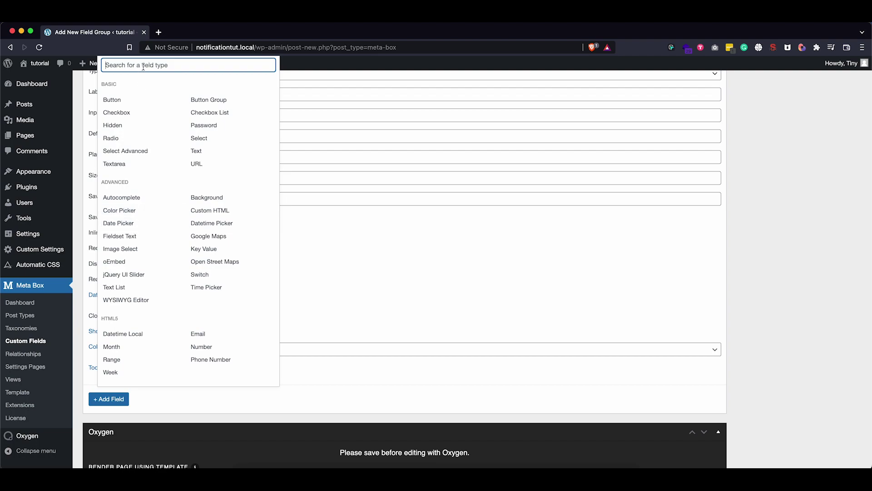
type("da")
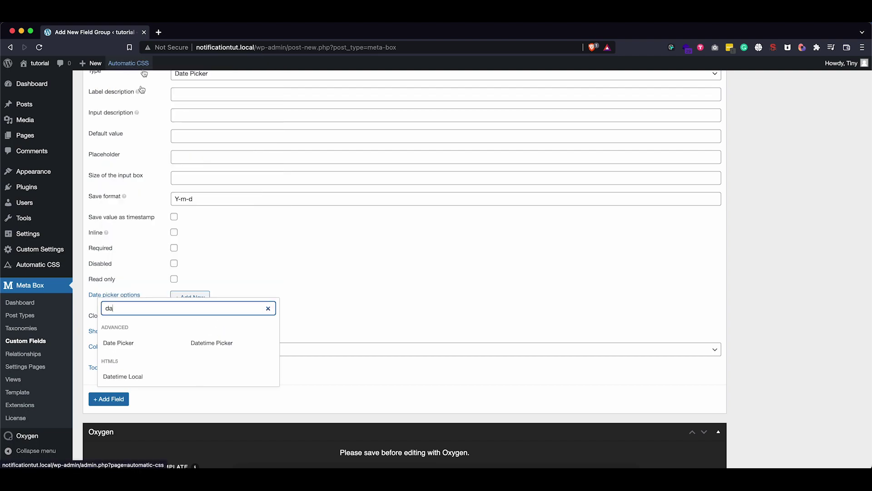
left_click(120, 343)
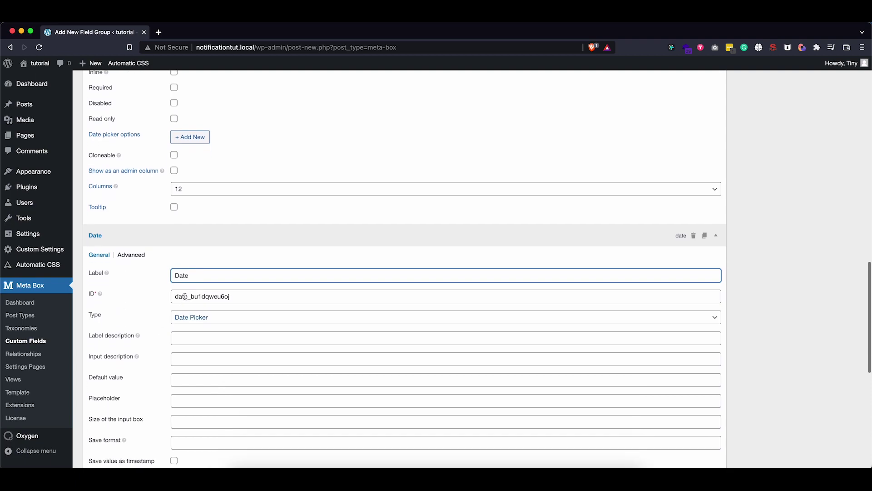
left_click(175, 275)
type("Notification ")
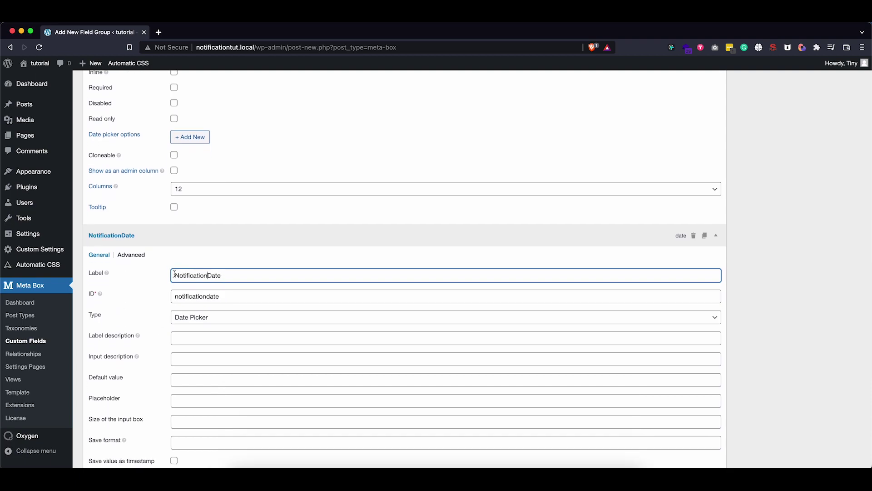
type("End")
Set the save format of the Notification End Date field to "Y-m-d".
scroll(156, 321, "down", 1)
scroll(157, 322, "down", 2)
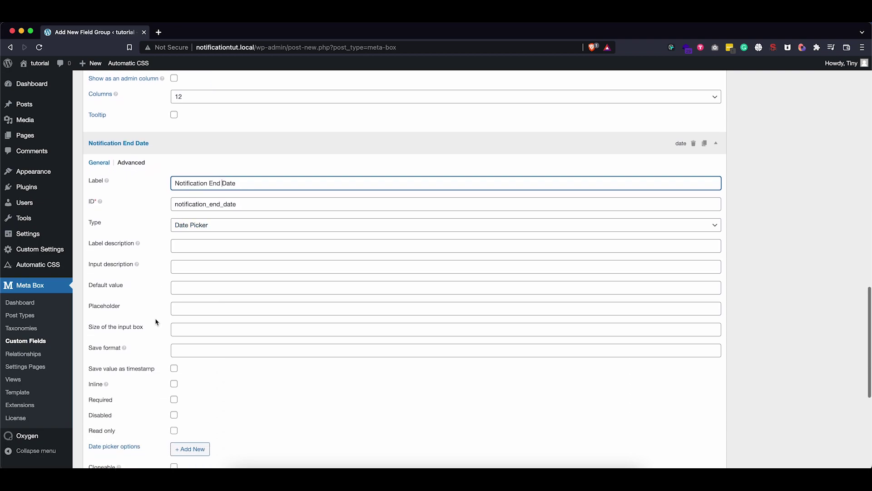
left_click(183, 350)
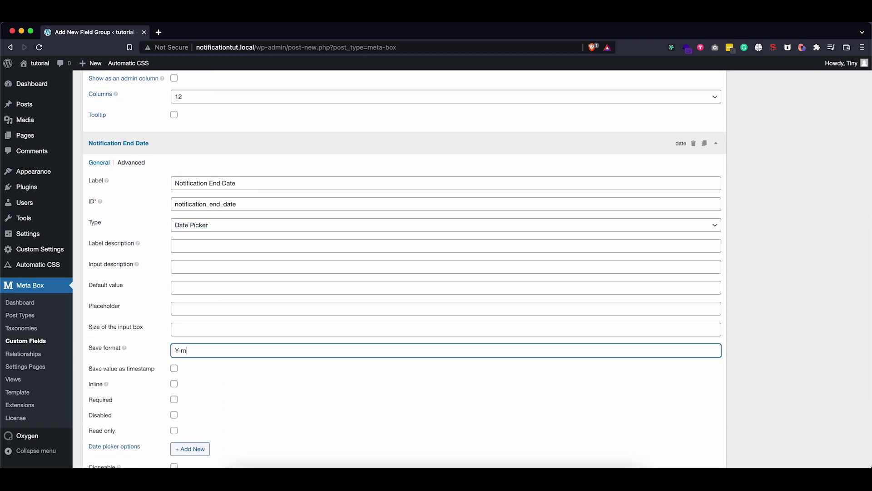
left_click(198, 371)
scroll(199, 371, "down", 5)
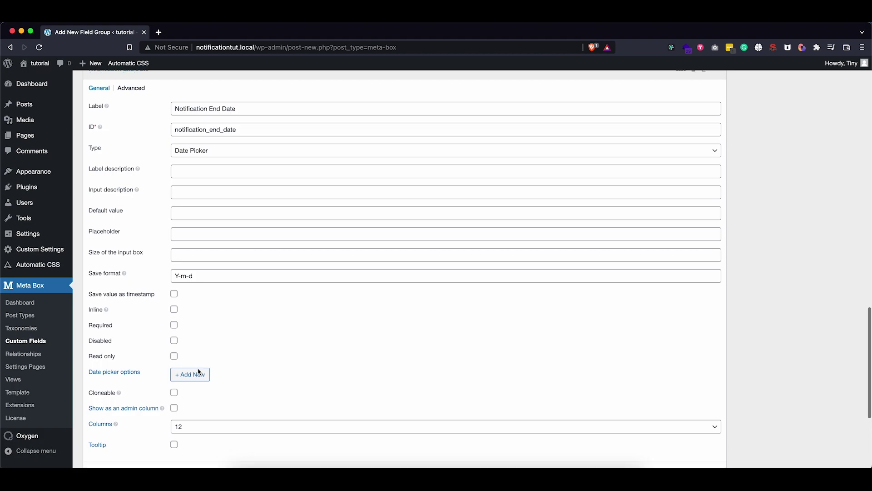
Add a Select field below the Notification End Date field and label it "Notification Background color".
left_click(106, 397)
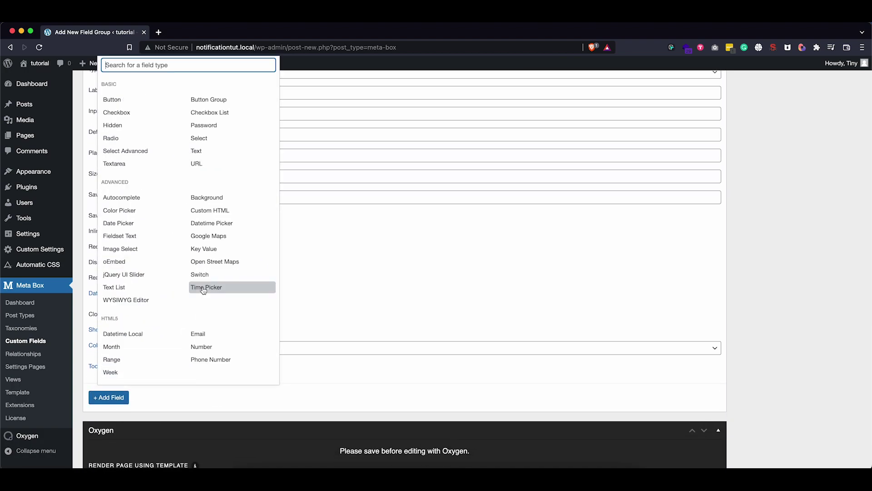
left_click(207, 142)
scroll(201, 389, "down", 3)
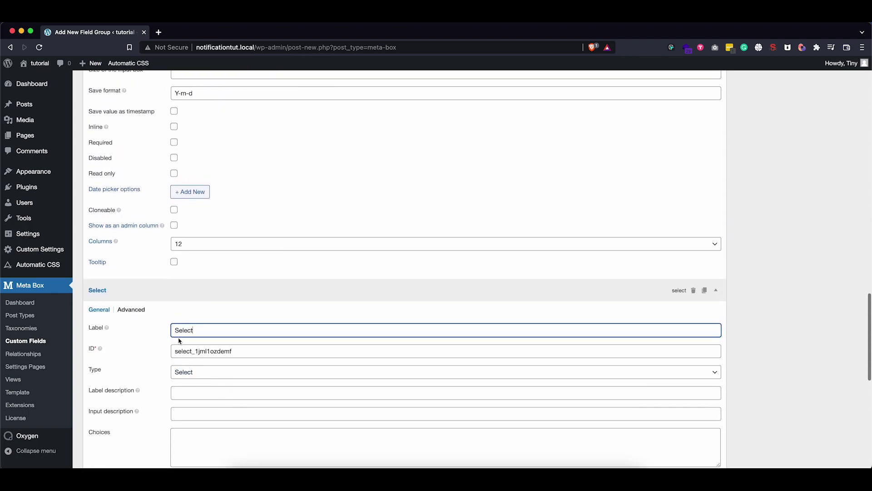
left_click(176, 330)
type("Notification")
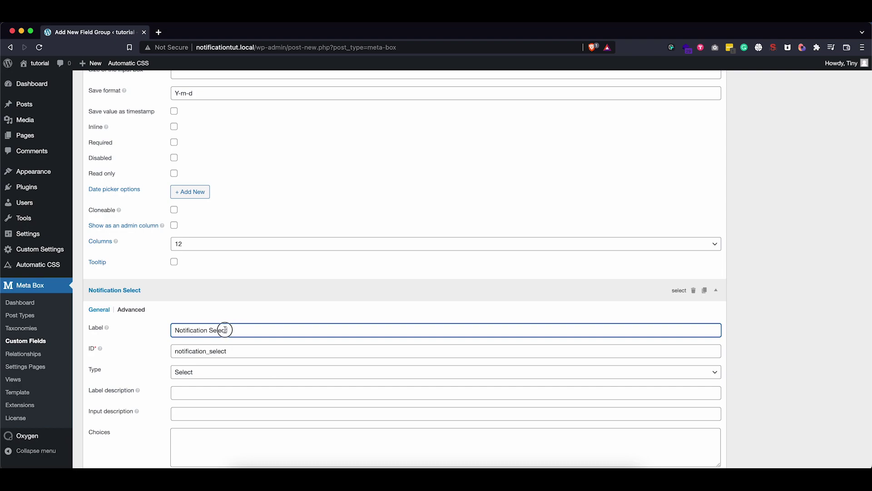
left_click_drag(228, 330, 203, 330)
type("Background cold")
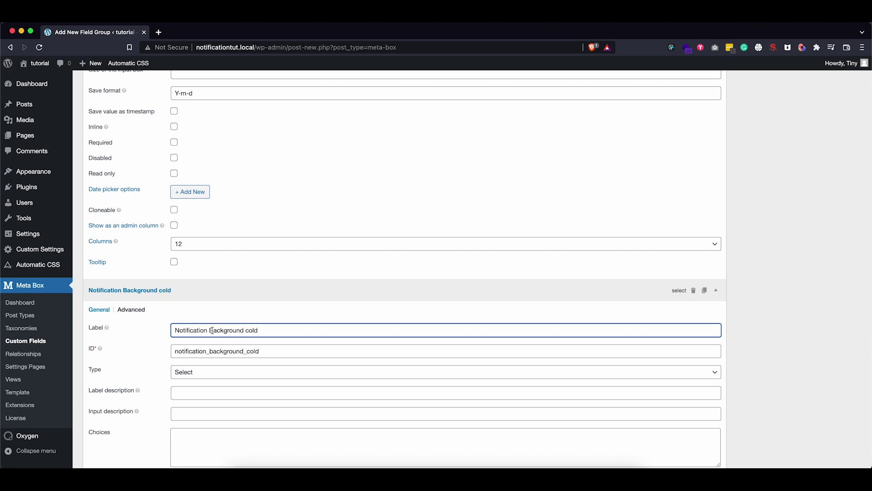
key("BackSpace")
Enter red, green and orange as the choices of the Notification Background color field, one per line.
scroll(246, 330, "down", 4)
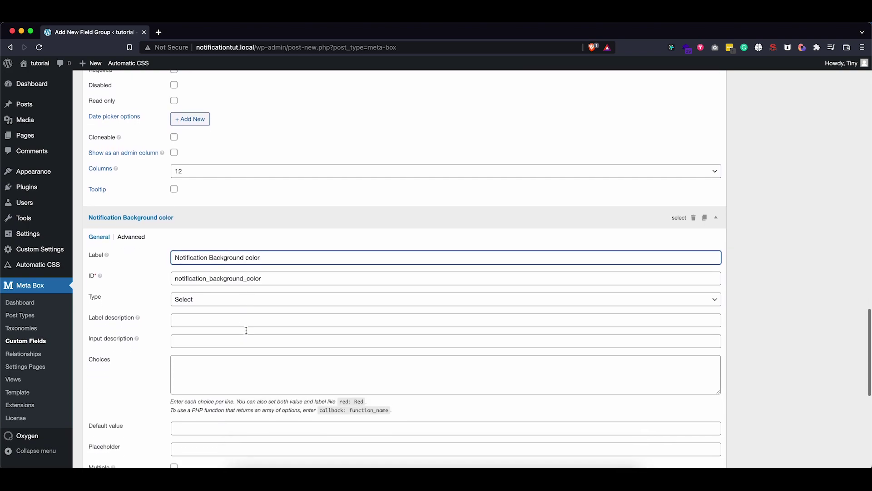
left_click(195, 350)
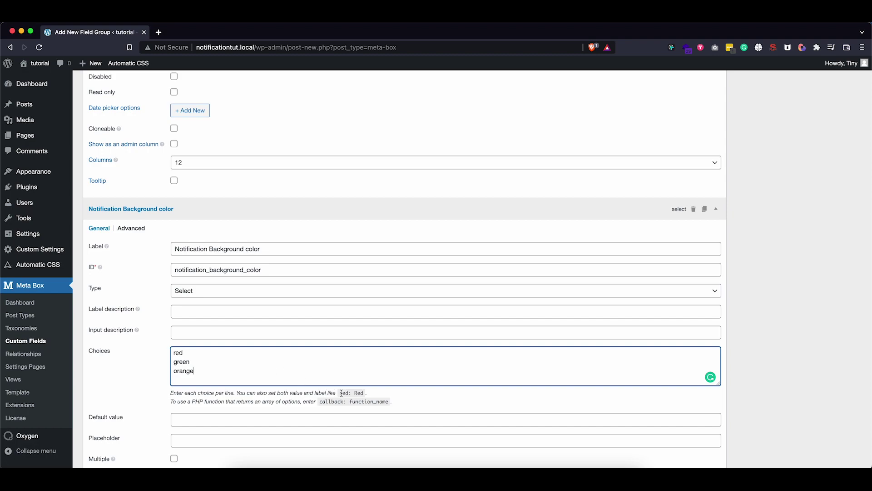
left_click_drag(341, 393, 364, 392)
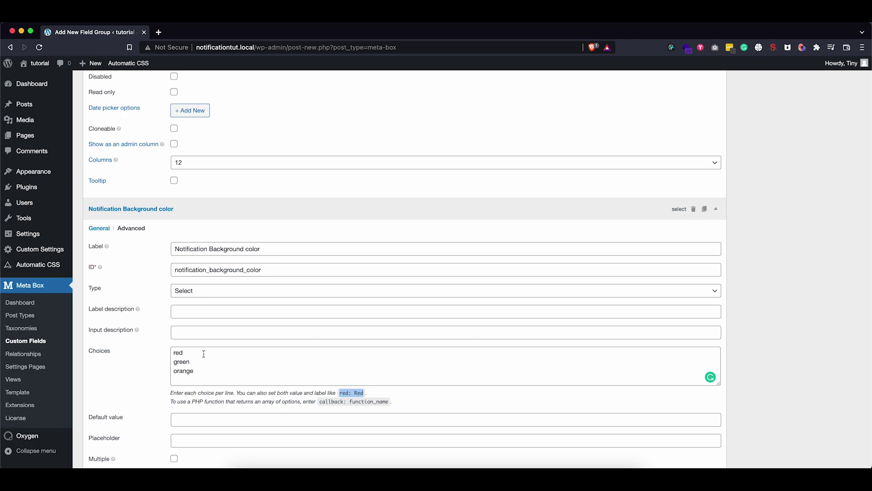
scroll(204, 354, "down", 1)
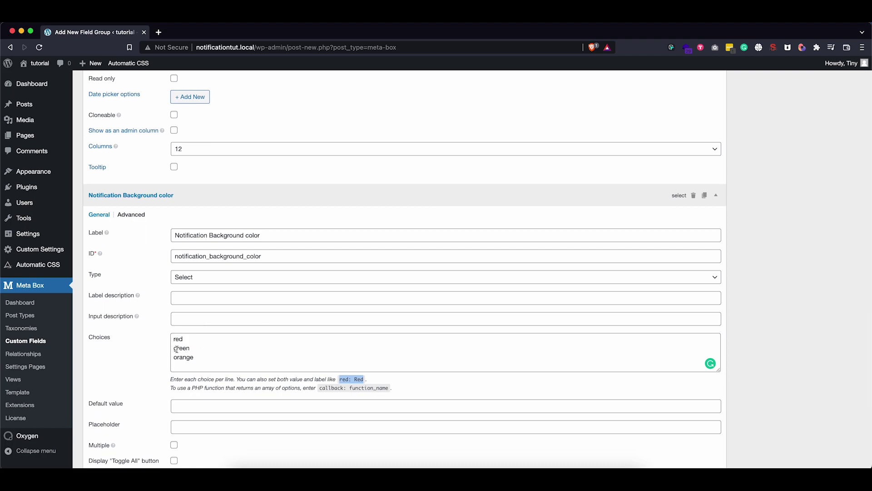
scroll(176, 360, "down", 5)
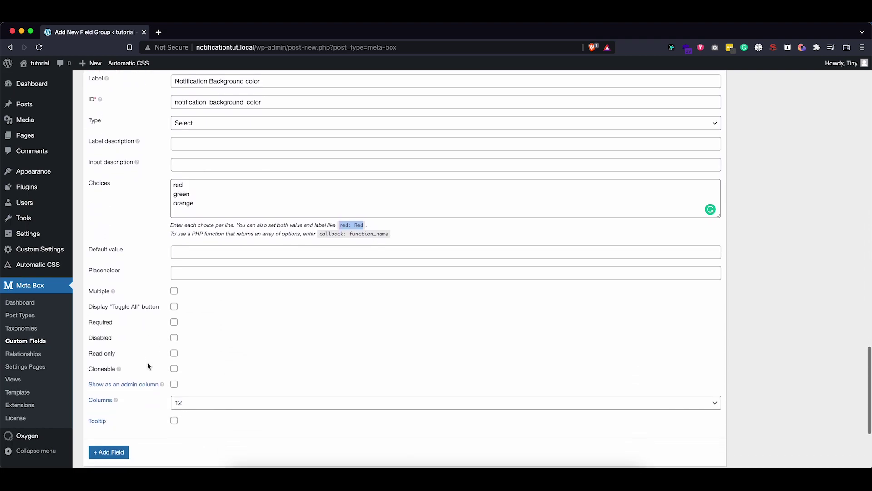
Publish the field group and open the Notifications section of the Custom Settings page.
scroll(149, 366, "up", 20)
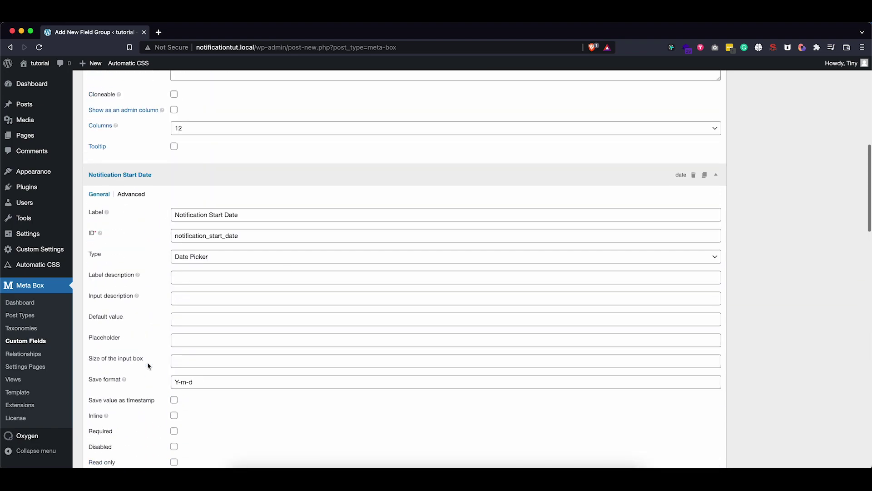
scroll(148, 366, "up", 15)
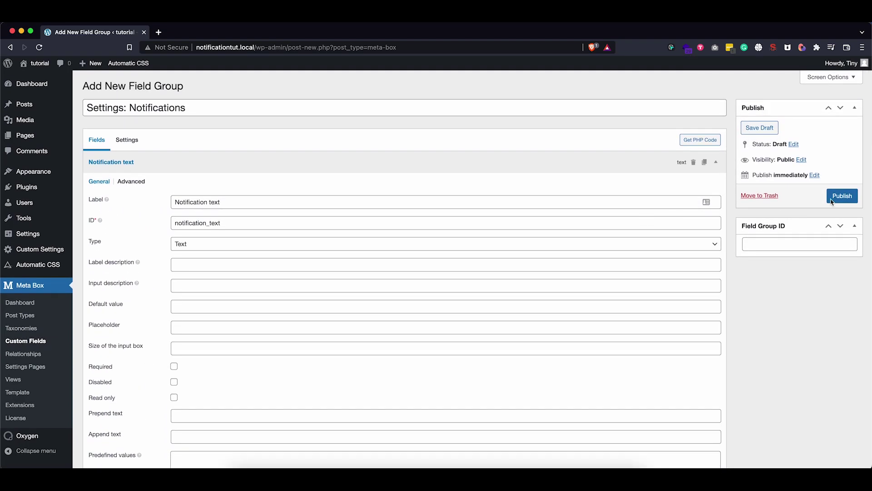
left_click(843, 196)
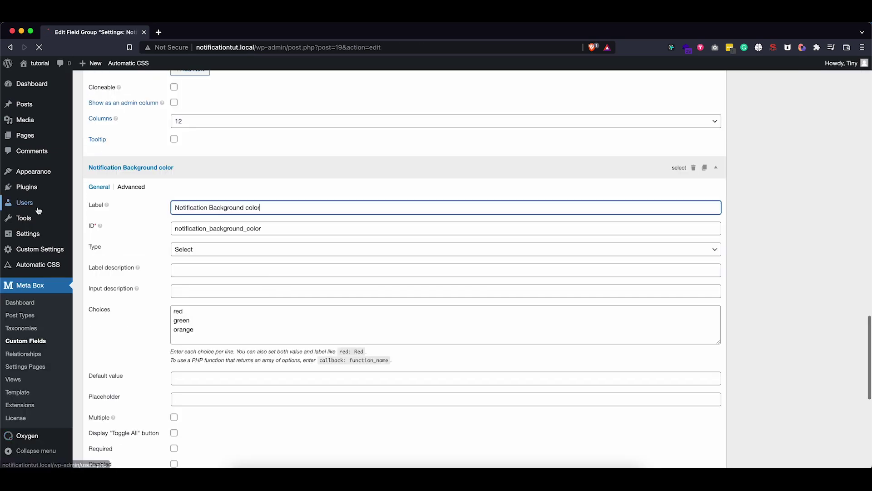
left_click(36, 252)
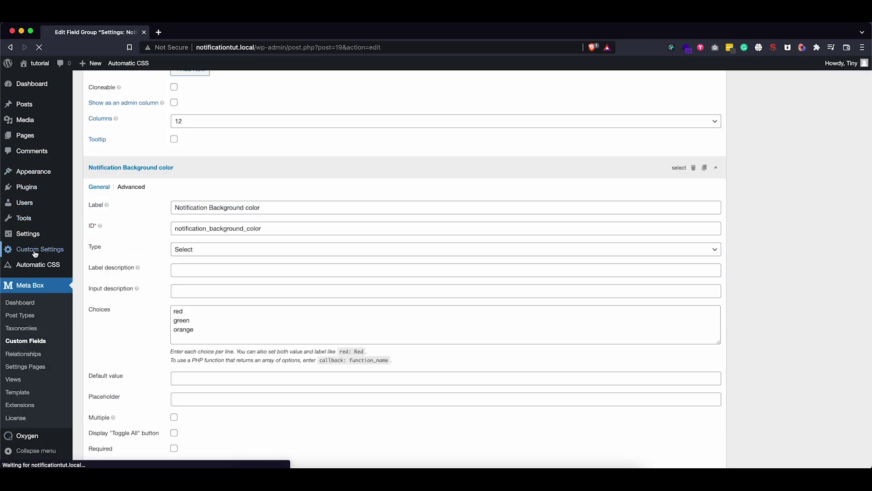
left_click(145, 107)
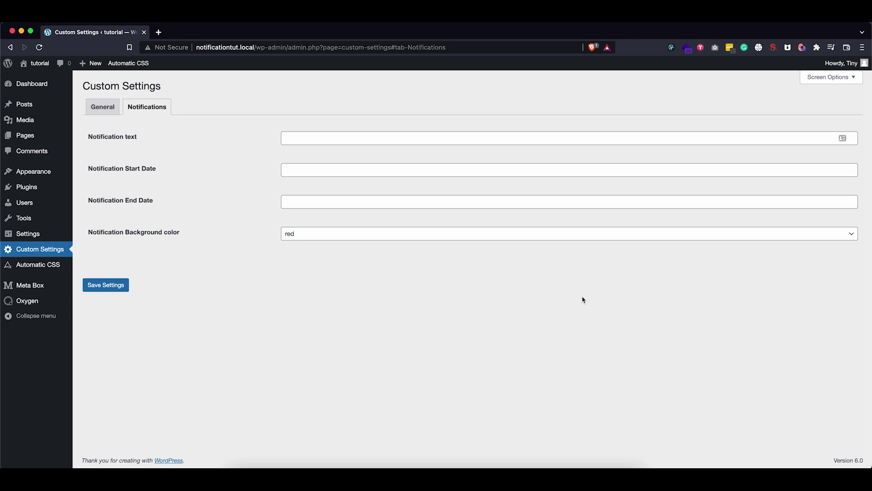
Set the site's date format to Y-m-d in the WordPress general settings and save the changes.
mouse_move(28, 236)
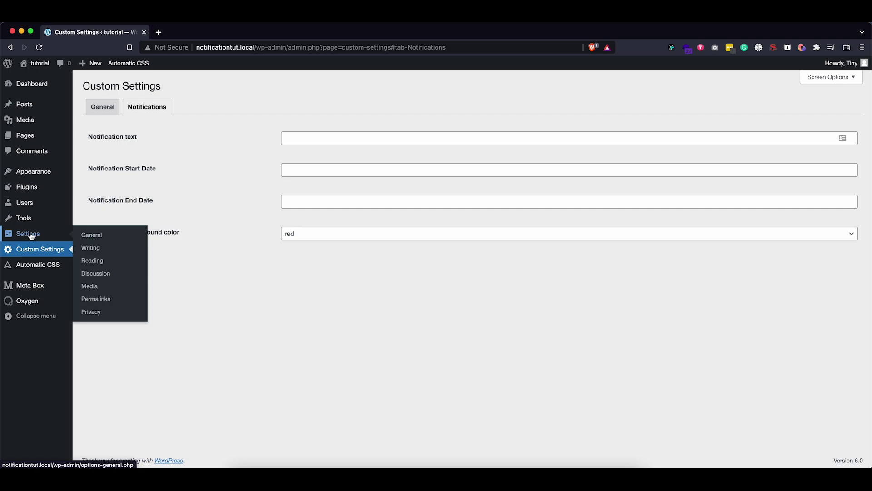
left_click(101, 239)
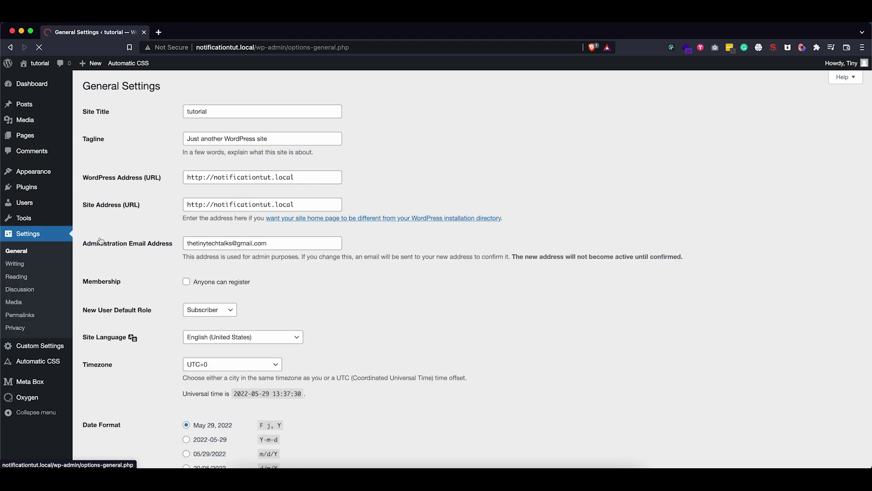
scroll(157, 265, "down", 3)
scroll(157, 265, "down", 3)
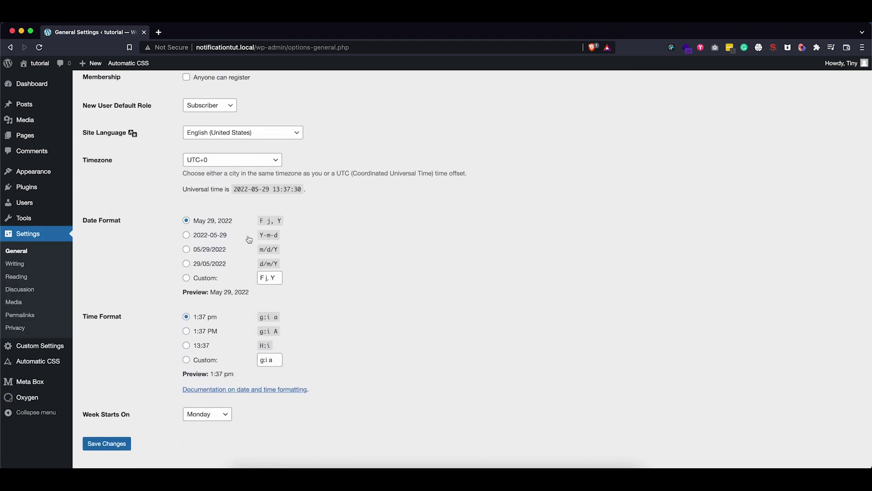
left_click(186, 235)
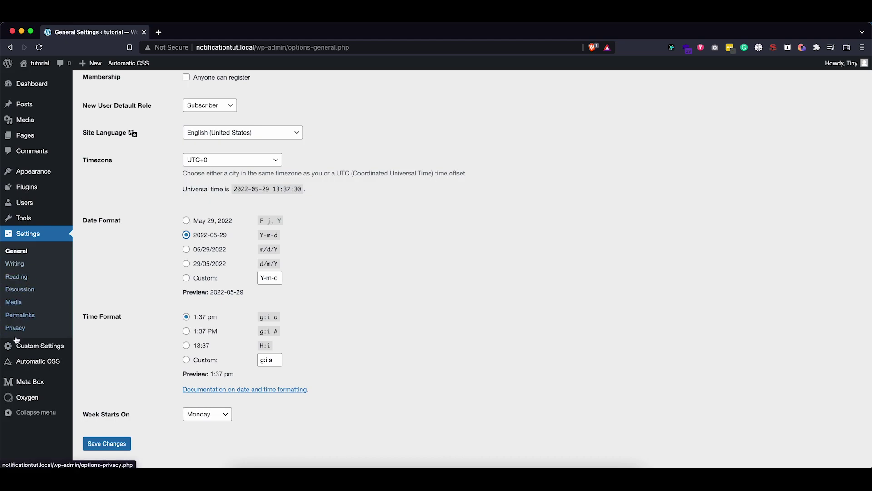
scroll(84, 428, "down", 1)
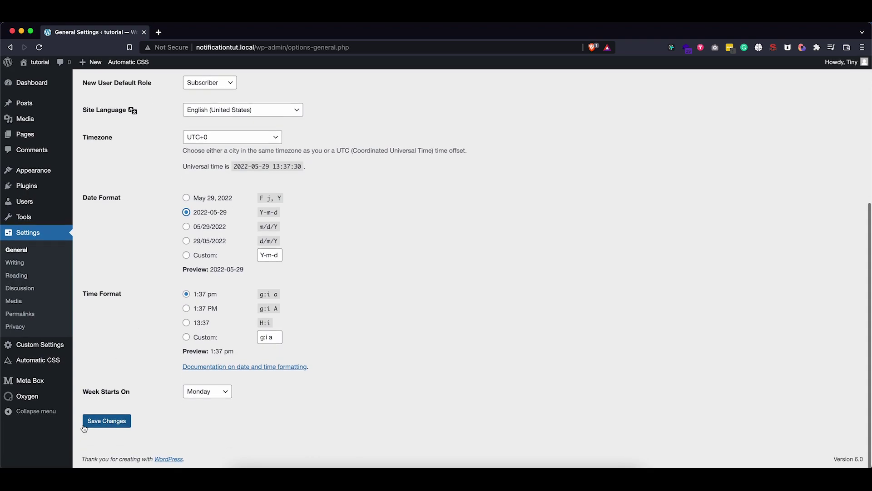
left_click(84, 426)
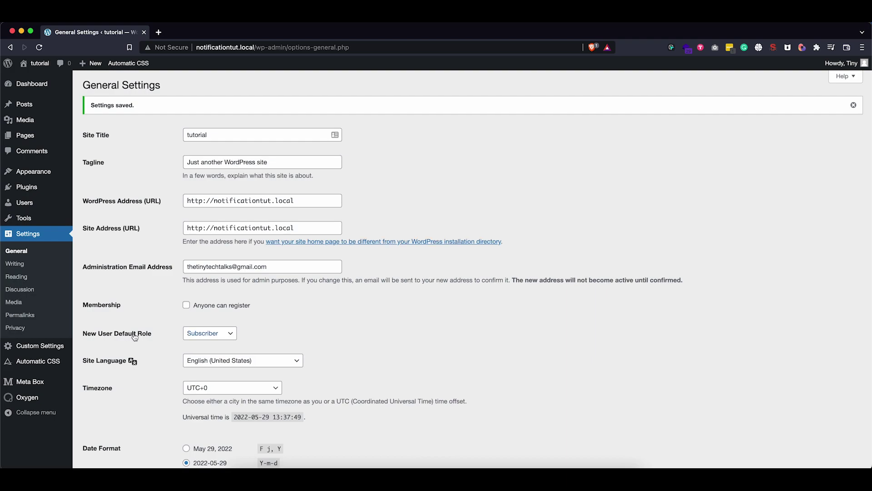
scroll(224, 373, "down", 5)
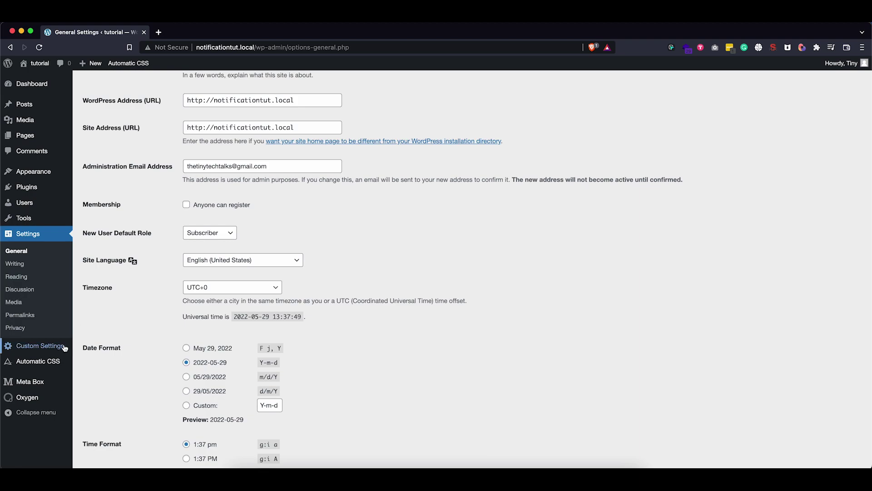
Open the Primary template from the Oxygen templates list in the Oxygen visual editor.
mouse_move(23, 375)
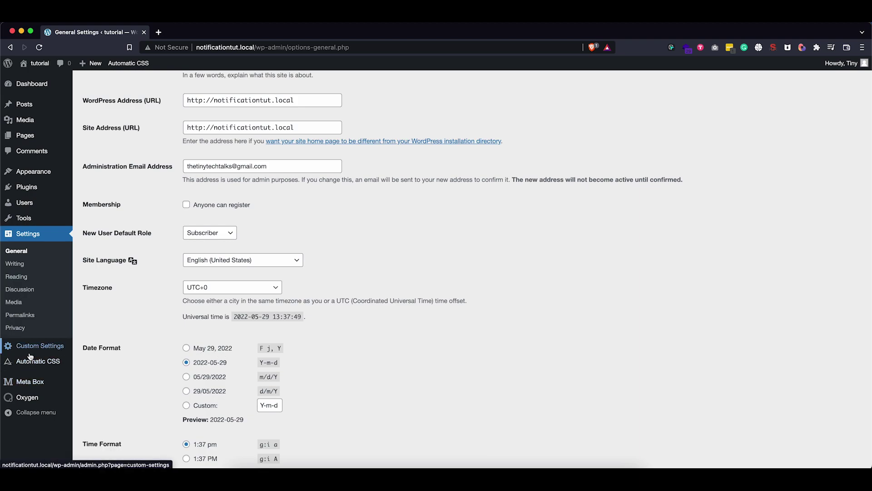
mouse_move(27, 400)
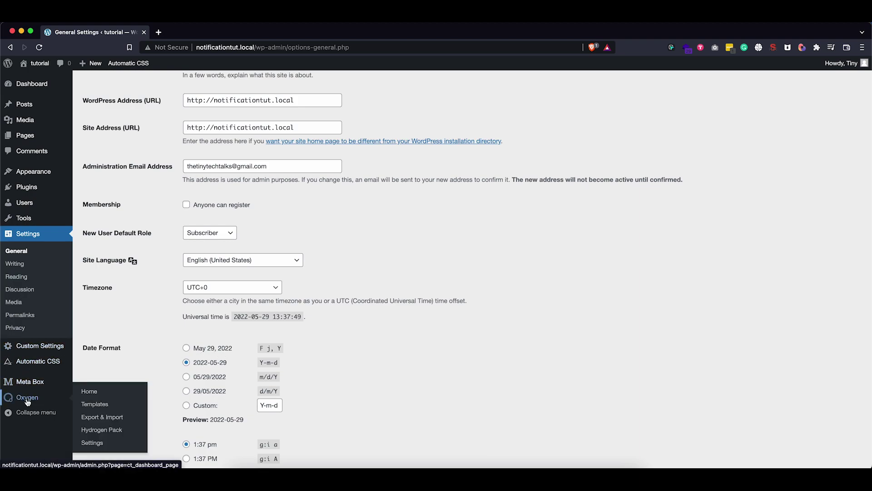
left_click(99, 407)
mouse_move(226, 183)
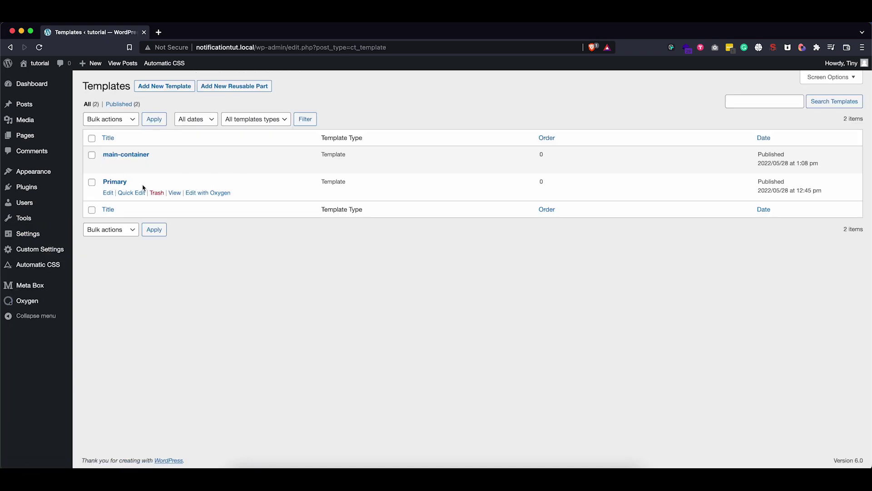
left_click(207, 193)
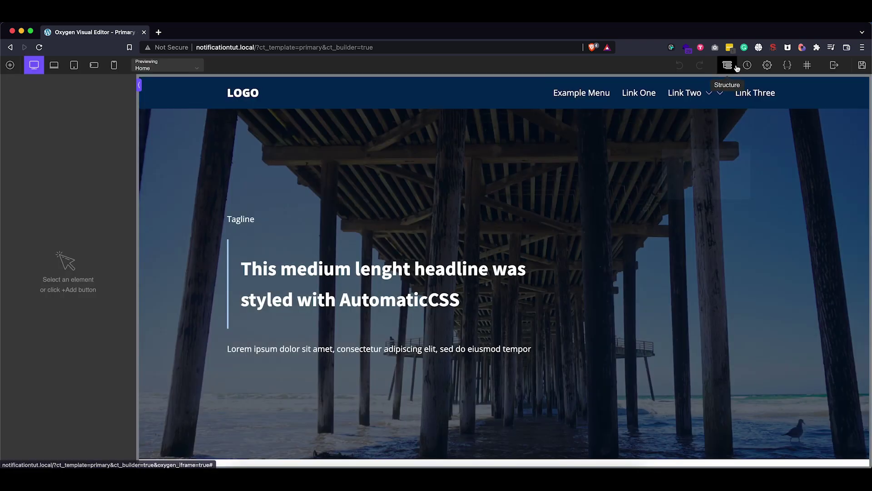
Add a section above Header builder 1 in the page structure and insert a text element inside it.
left_click(727, 65)
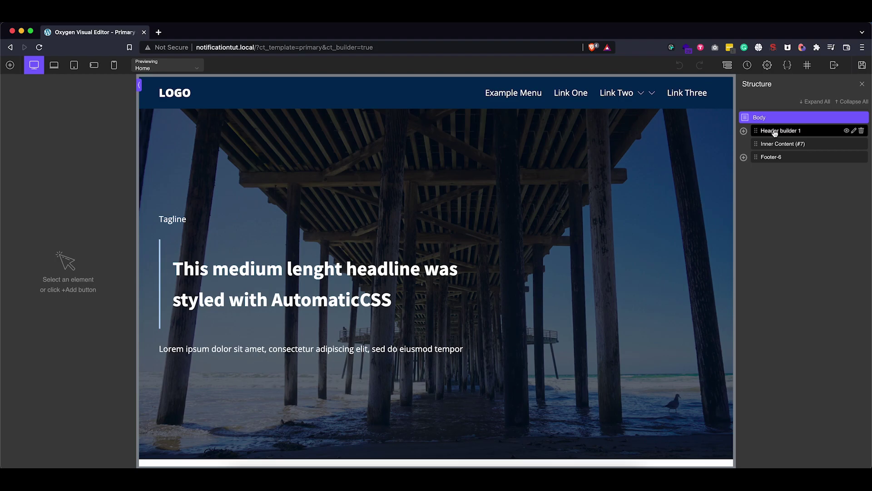
left_click(10, 65)
left_click(28, 150)
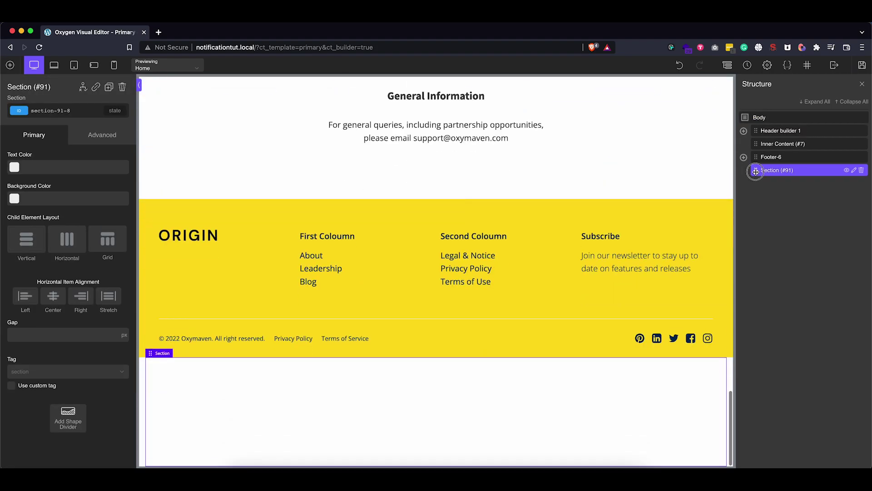
left_click_drag(779, 171, 758, 131)
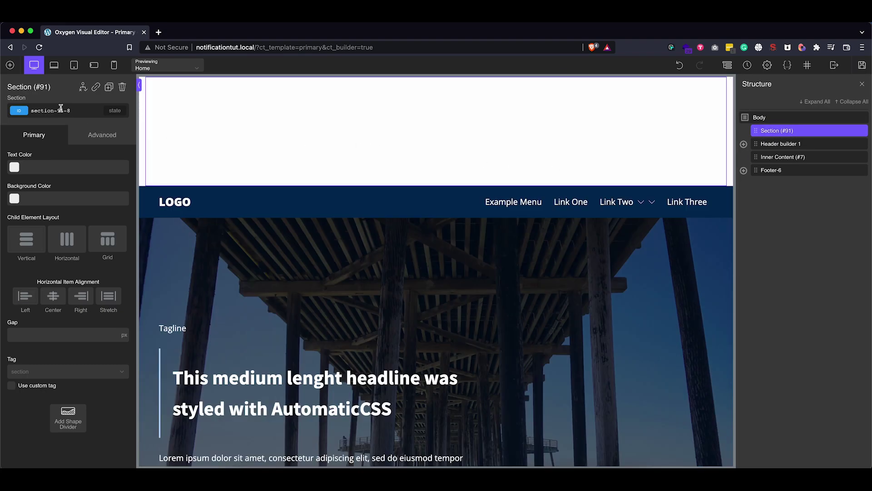
left_click(10, 65)
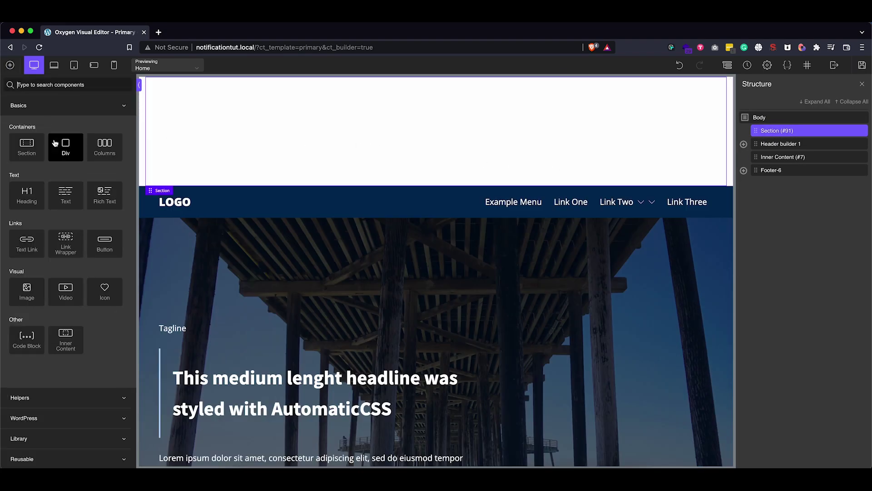
left_click(61, 191)
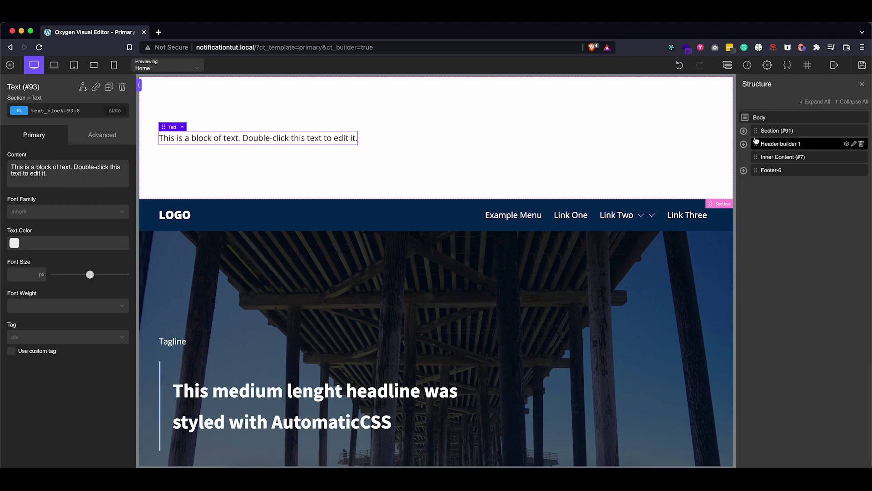
Set the new section's top and bottom padding to 1 rem each.
left_click(780, 130)
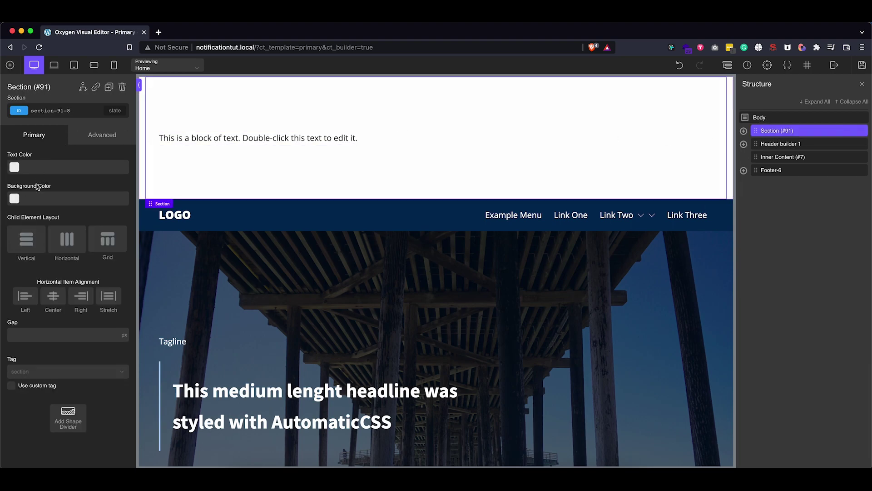
left_click(102, 135)
left_click(57, 182)
left_click(57, 182)
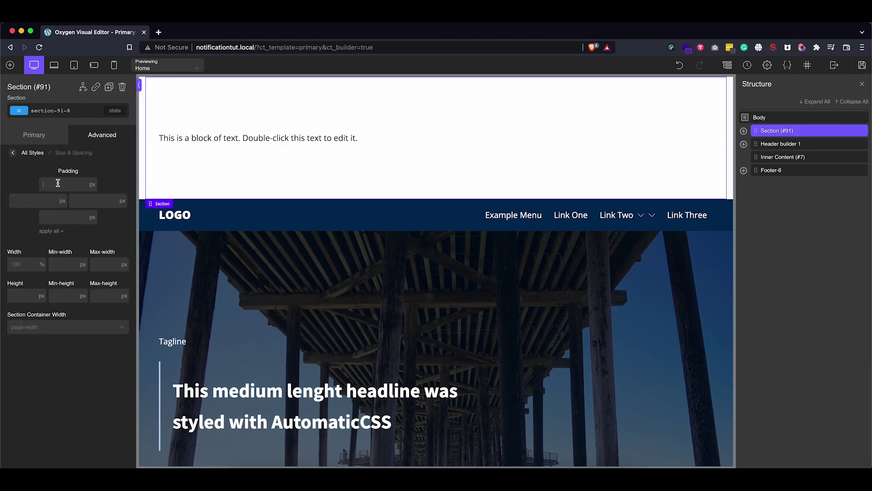
type("1")
left_click(92, 184)
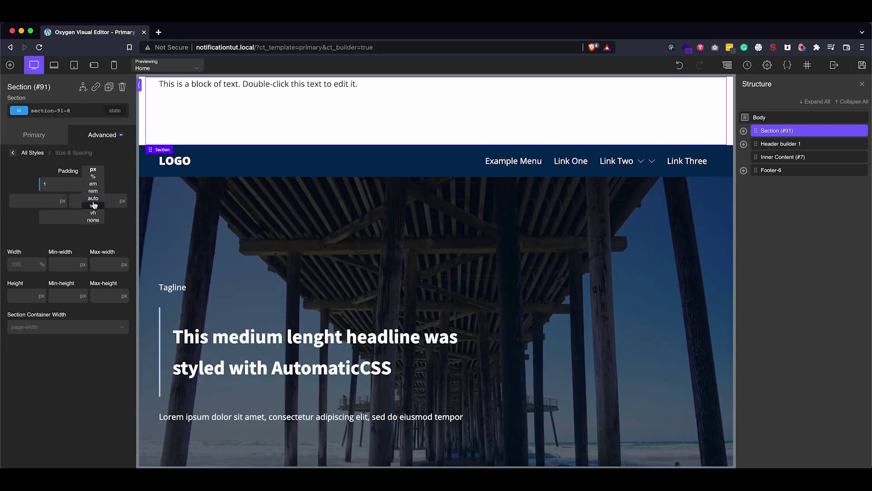
left_click(95, 193)
left_click(52, 217)
type("1")
left_click(92, 216)
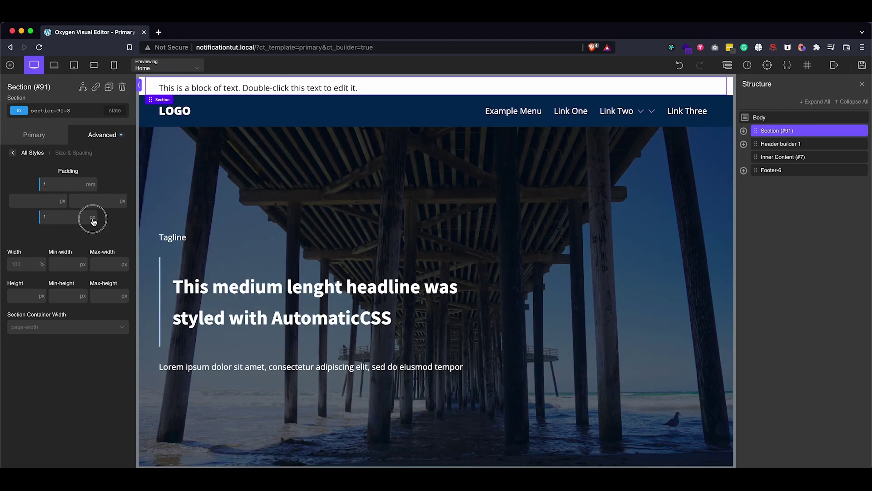
left_click(94, 224)
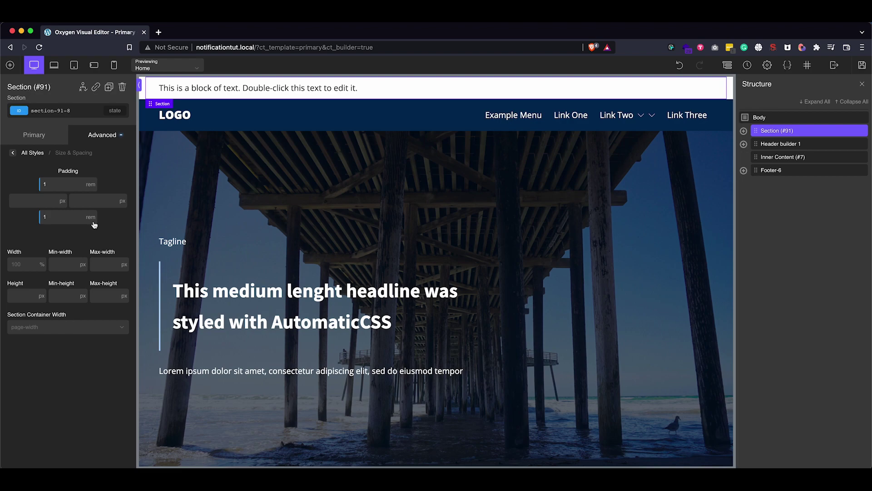
Centre the text element in the notification section by setting its left and right margins to auto.
left_click(216, 88)
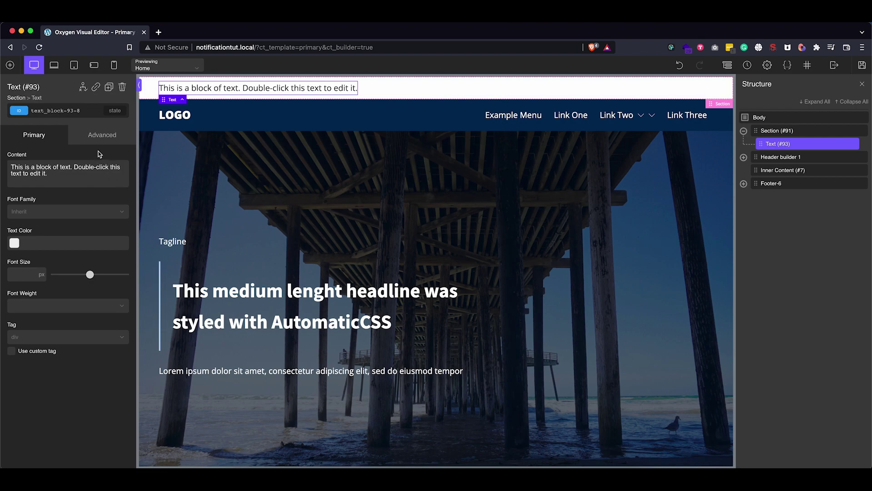
left_click(101, 135)
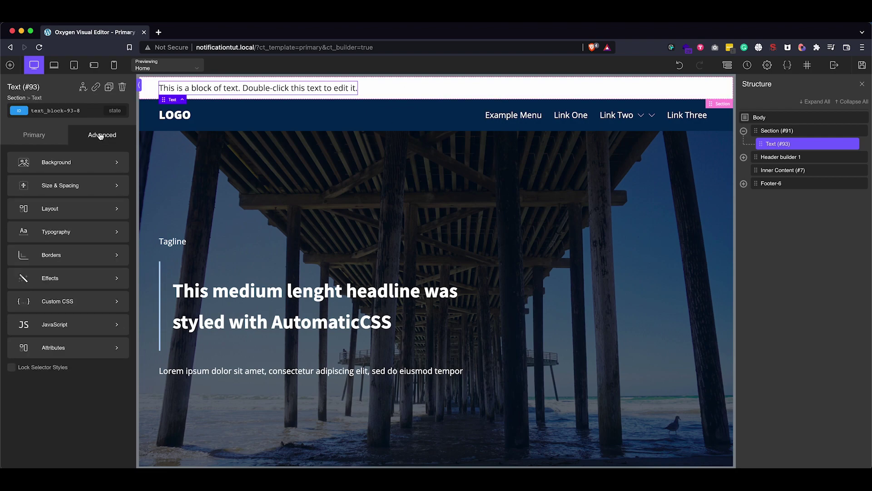
left_click(74, 192)
left_click(94, 207)
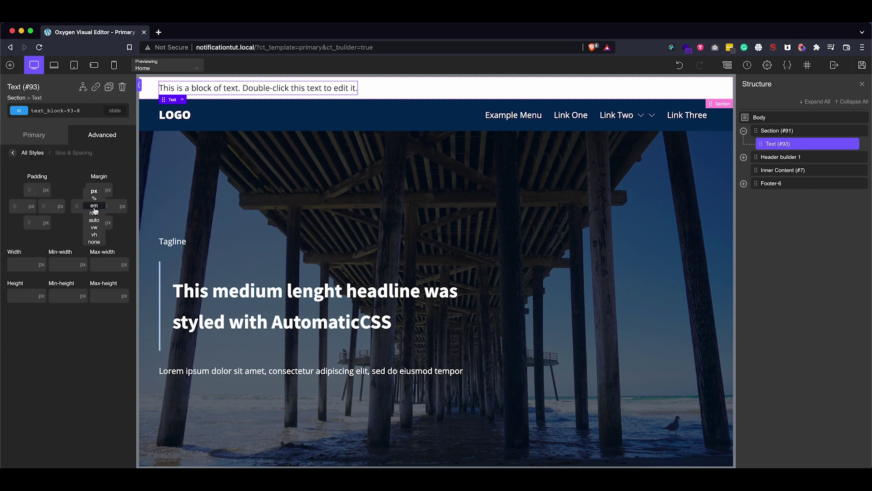
left_click(94, 220)
left_click(123, 206)
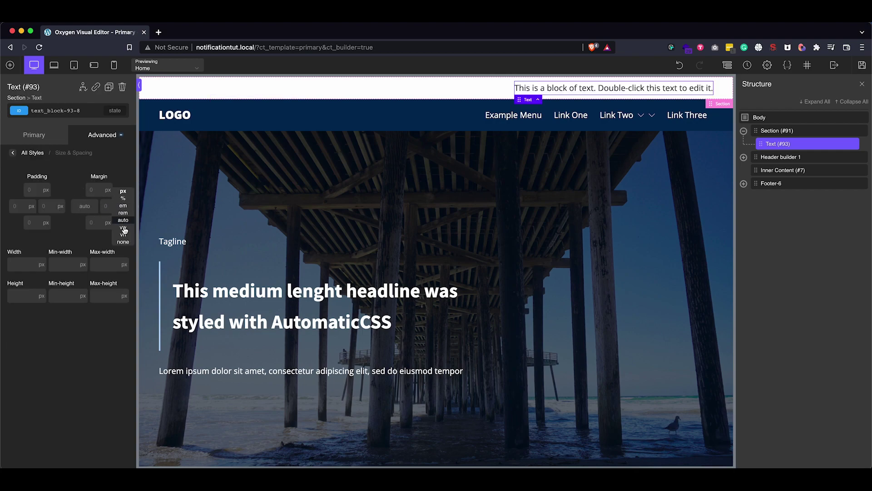
left_click(123, 220)
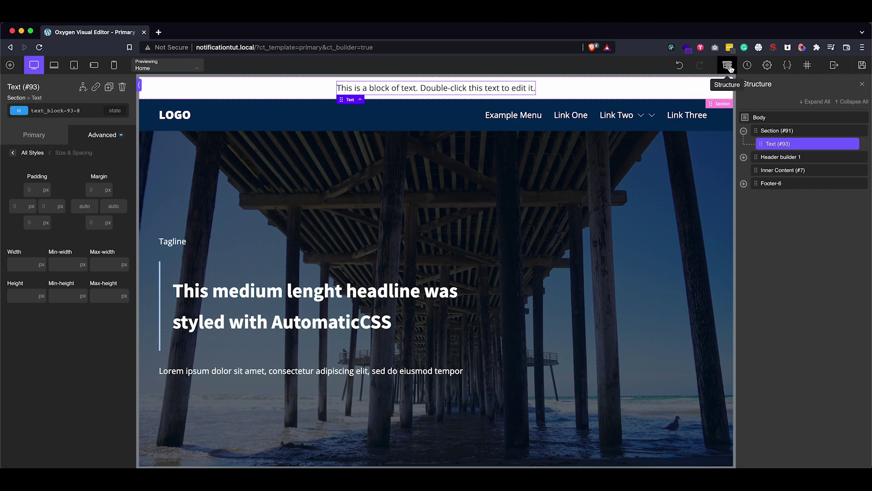
Open the WordPress admin in a separate browser tab and show the Notifications fields of the Custom Settings page.
mouse_move(834, 66)
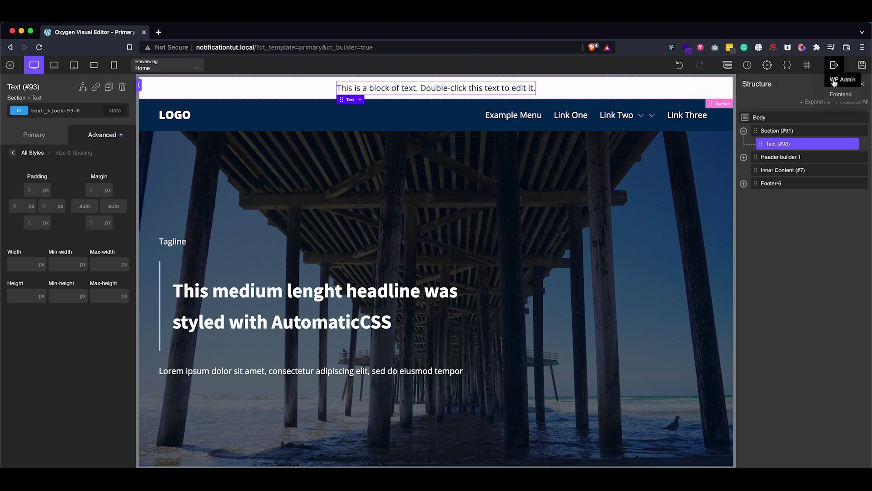
right_click(835, 85)
left_click(745, 85)
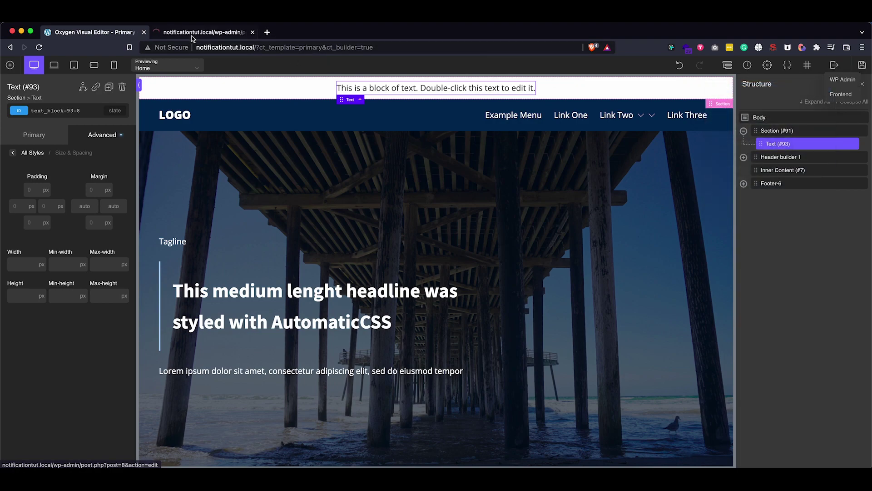
left_click(193, 35)
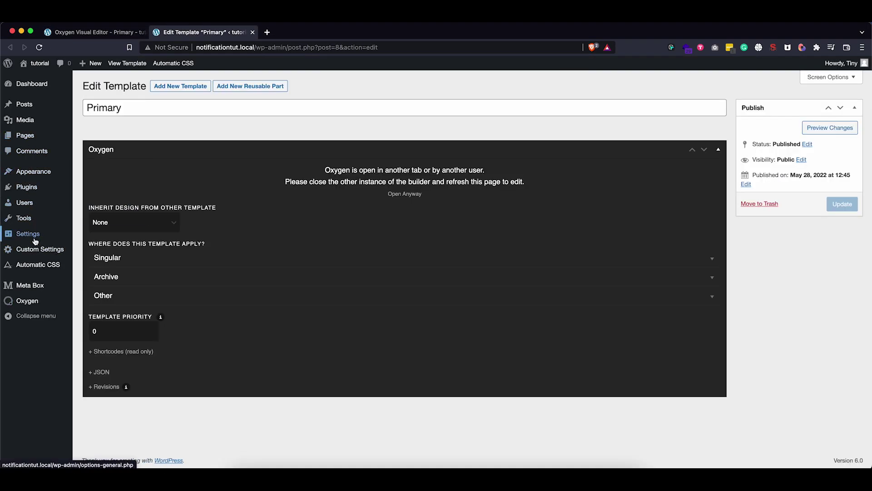
left_click(33, 249)
left_click(146, 107)
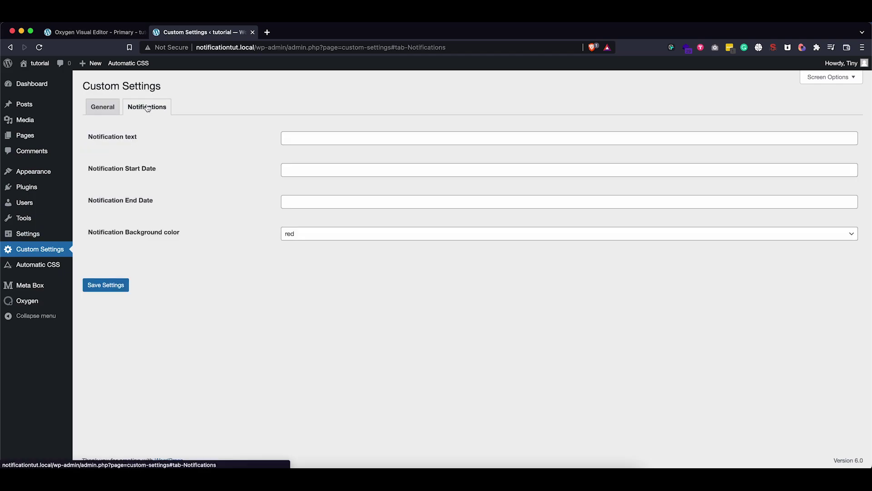
Fill in the notification text "This is a notification" with start date 2022-05-27 and end date 2022-05-31.
left_click(294, 133)
left_click(311, 157)
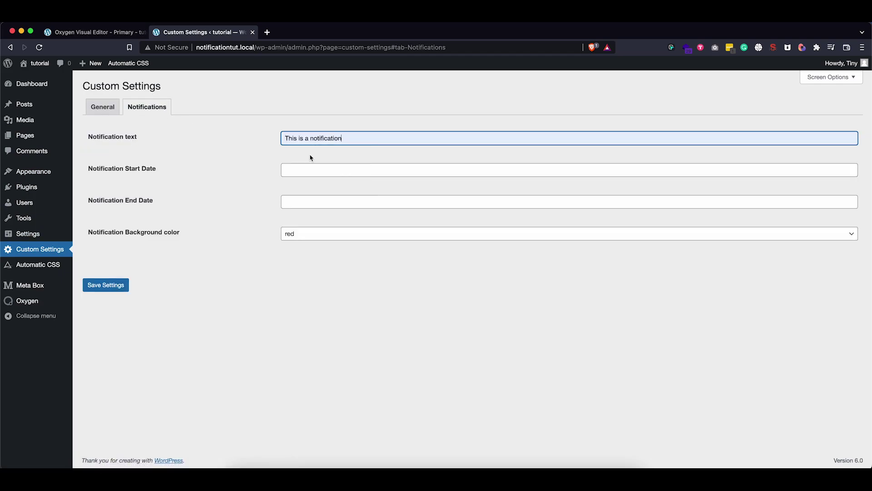
left_click(300, 172)
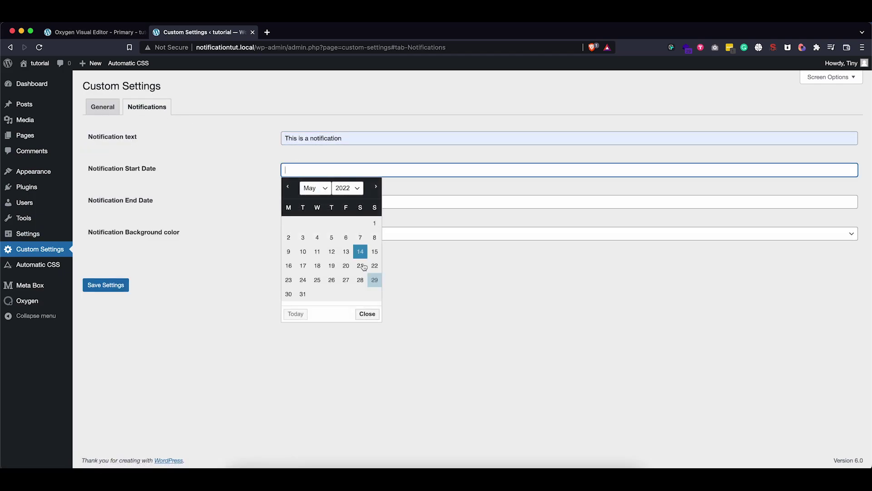
left_click(346, 280)
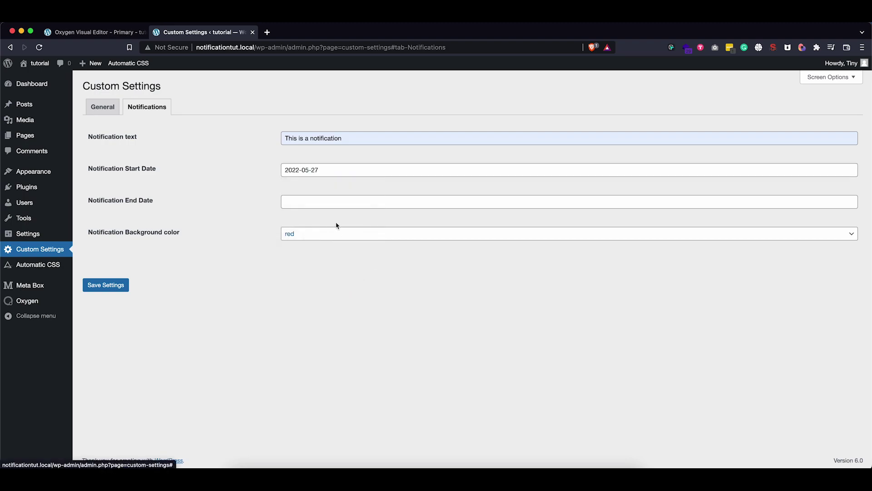
left_click(317, 202)
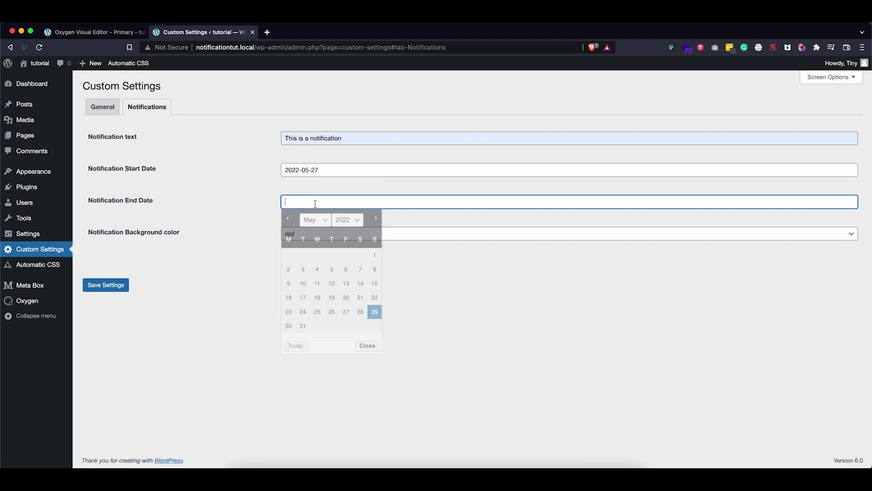
left_click(303, 326)
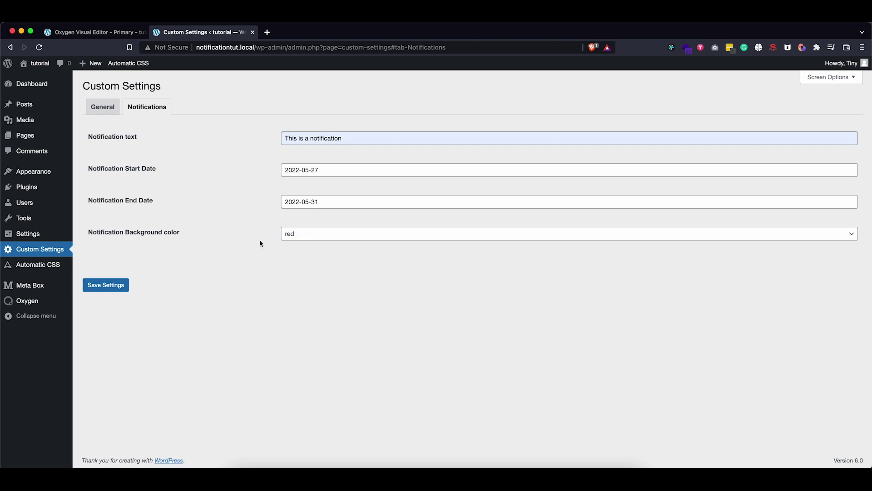
Choose red as the notification background color and save the custom settings.
left_click(299, 238)
left_click(326, 235)
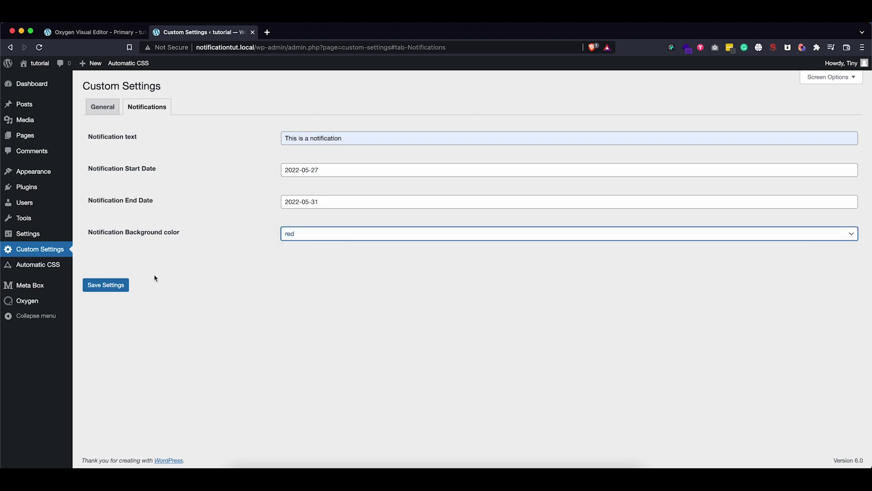
left_click(103, 287)
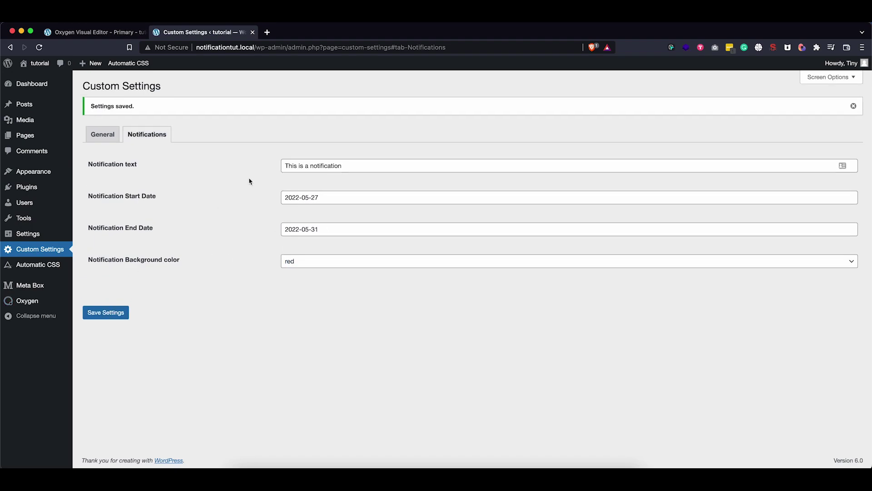
Reload the Oxygen editor and replace the placeholder text above the header with the Meta Box field Notification text from custom-settings.
left_click(97, 32)
key("super+r")
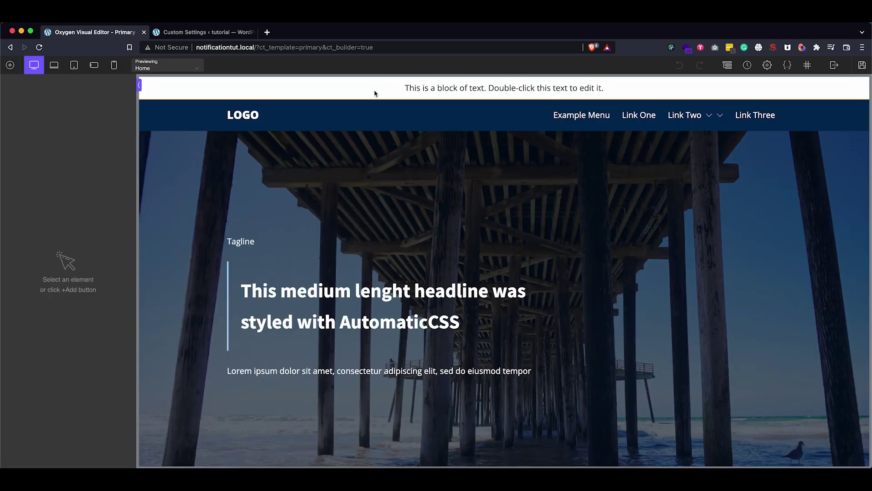
left_click(434, 89)
double_click(436, 89)
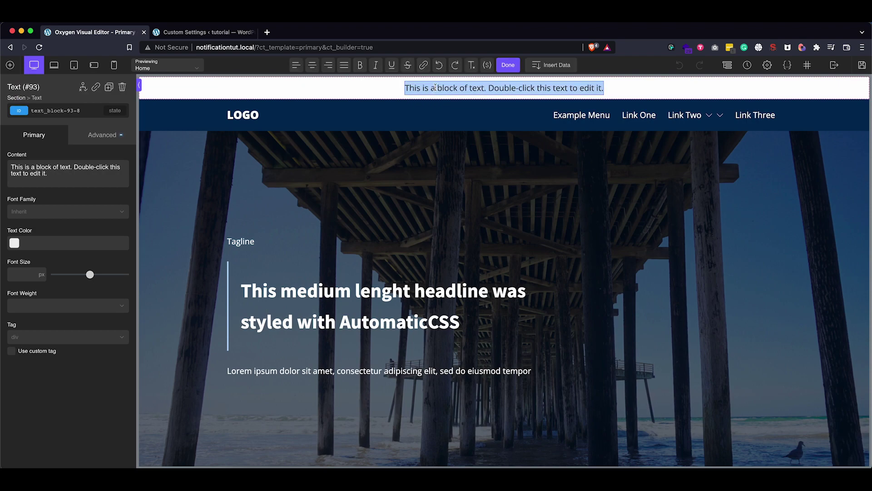
left_click(552, 65)
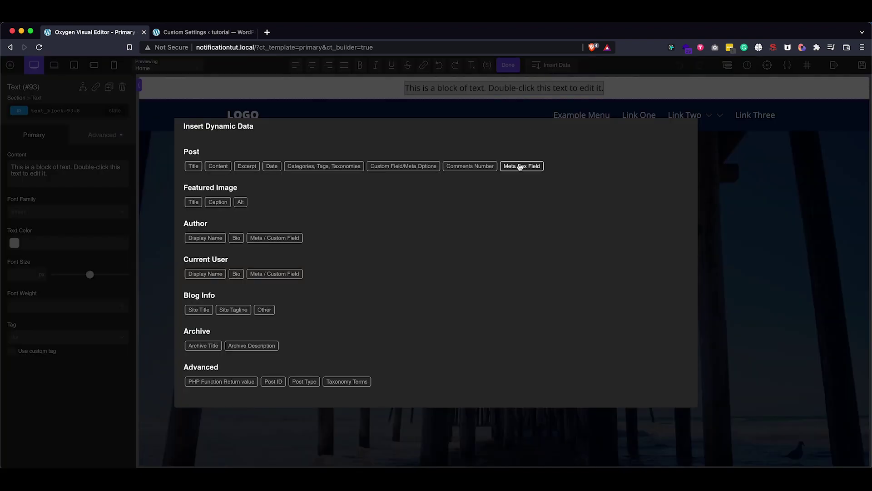
left_click(520, 168)
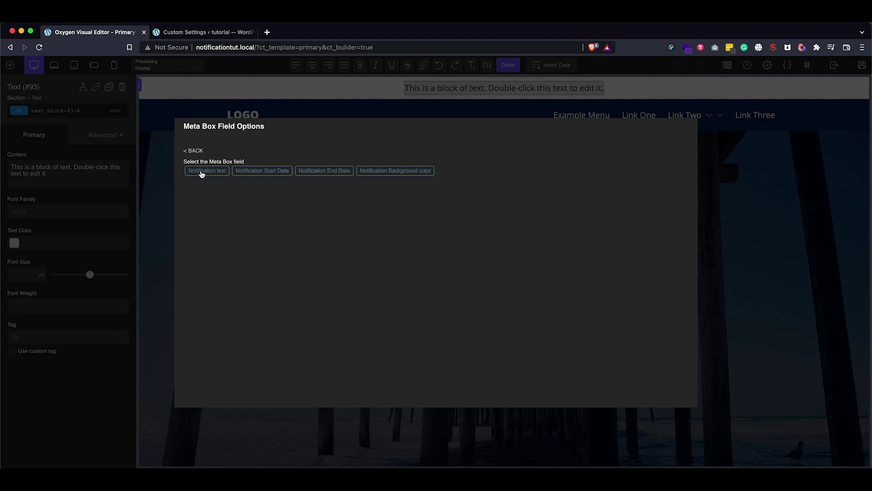
left_click(201, 174)
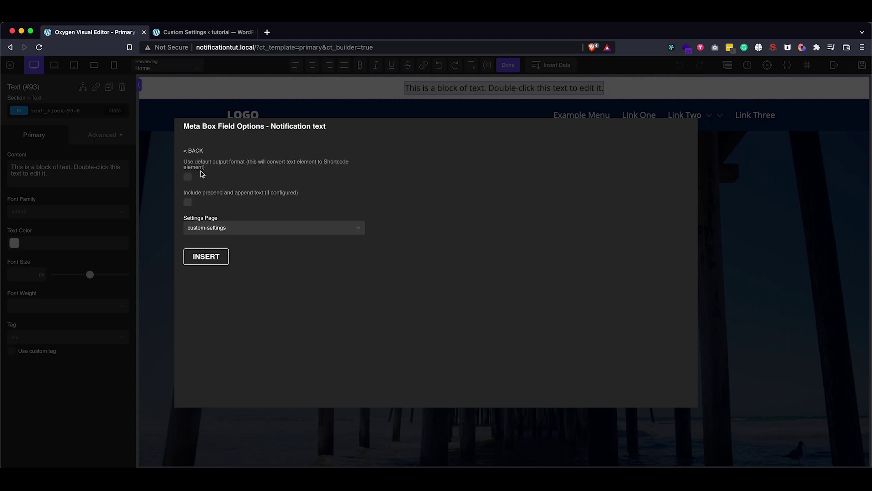
left_click(206, 256)
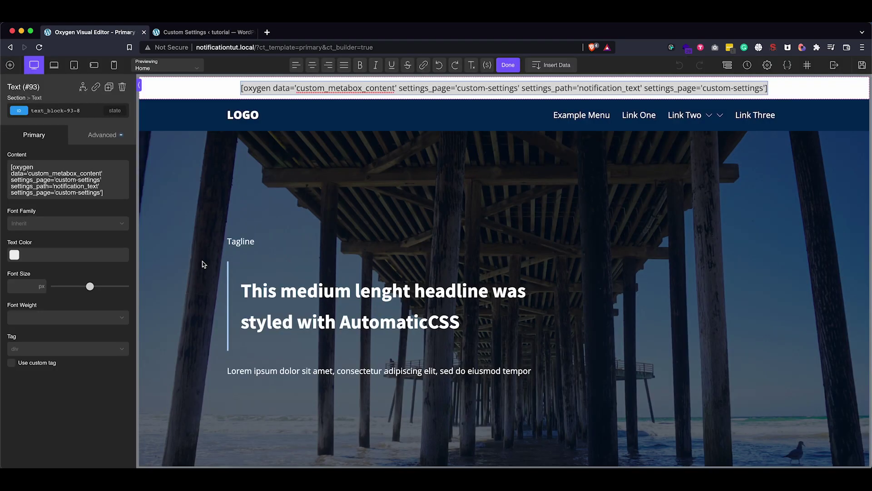
Finish editing the notification text and set the text element's font weight to 600.
left_click(727, 67)
left_click(782, 155)
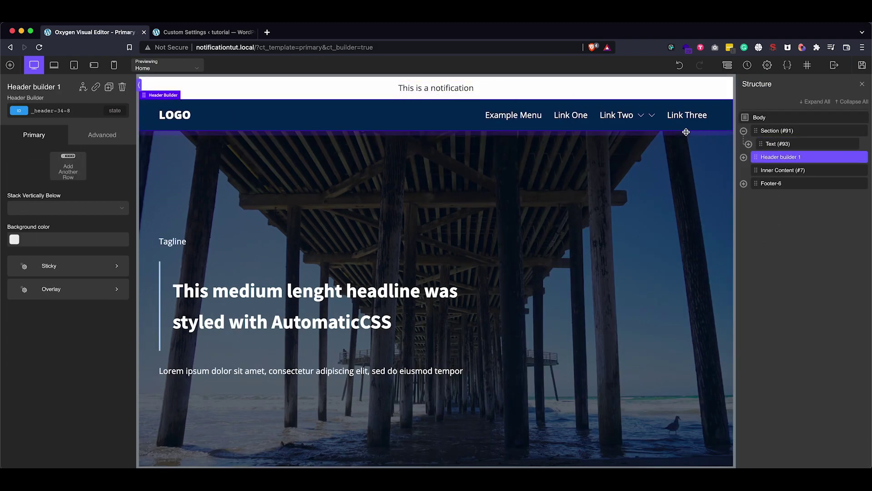
left_click(779, 146)
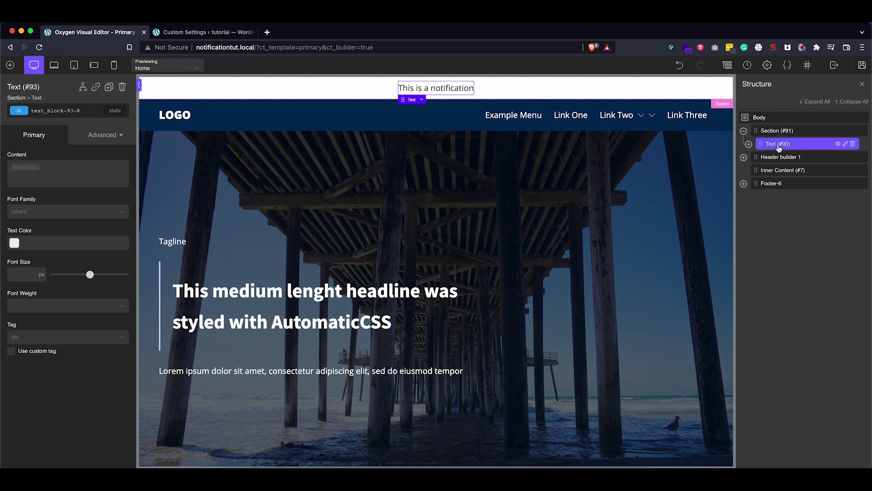
left_click(48, 304)
left_click(33, 373)
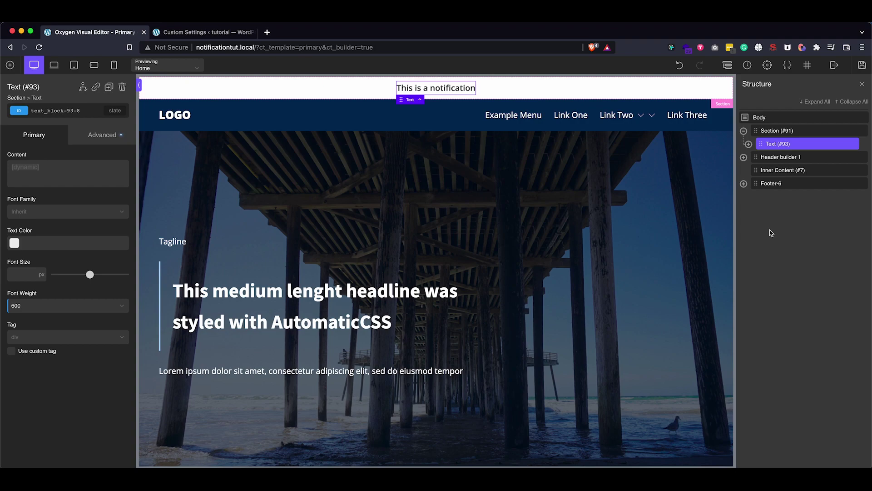
Add a custom attribute named data-noti-bg-color to the notification section.
left_click(774, 132)
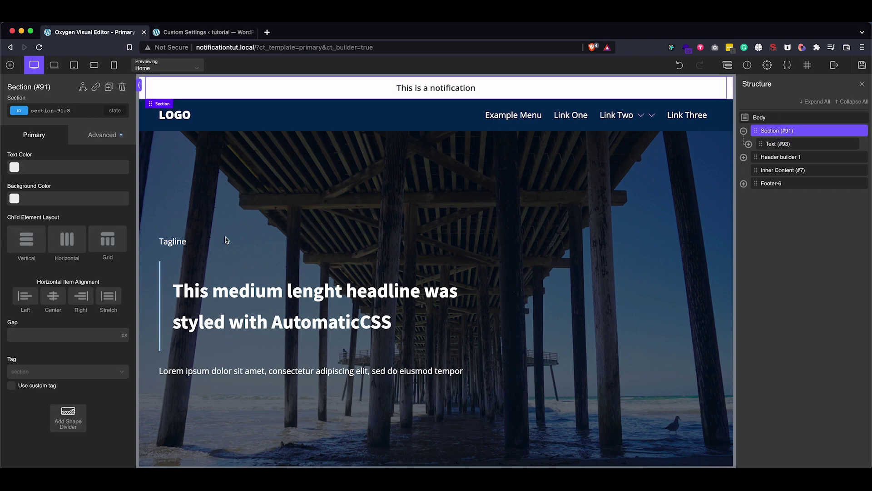
left_click(109, 142)
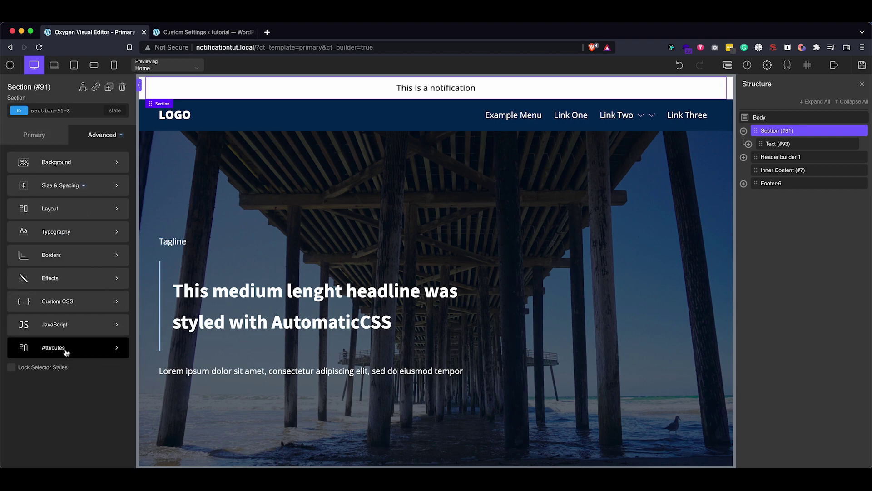
left_click(66, 352)
left_click(38, 173)
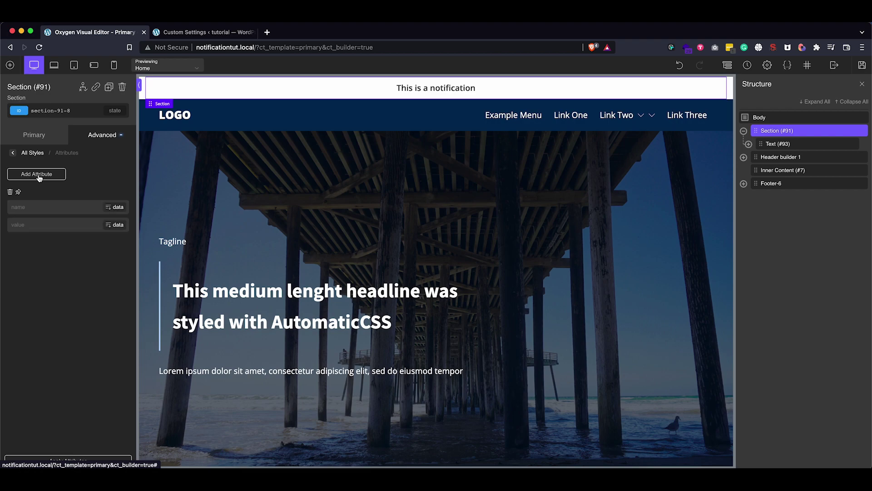
left_click(29, 206)
type("data-noti-bg-color")
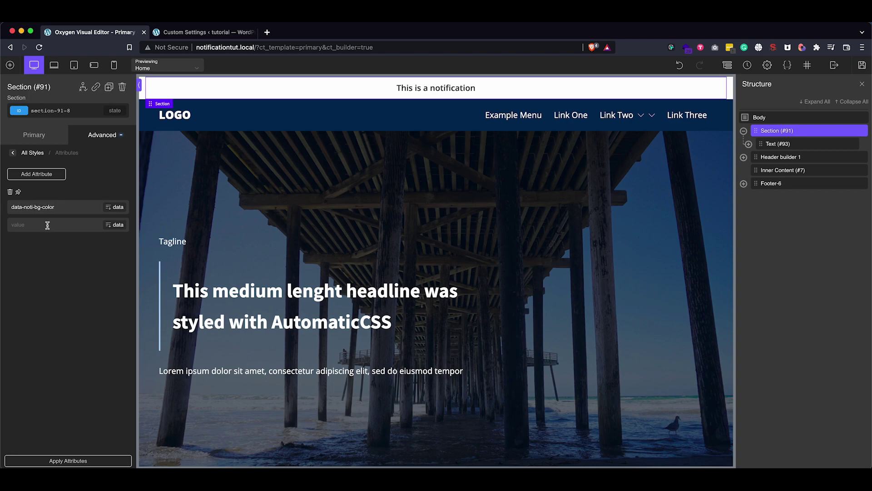
Insert the Meta Box field Notification Background color as the attribute's dynamic value, returning Value from the custom-settings page.
left_click(117, 226)
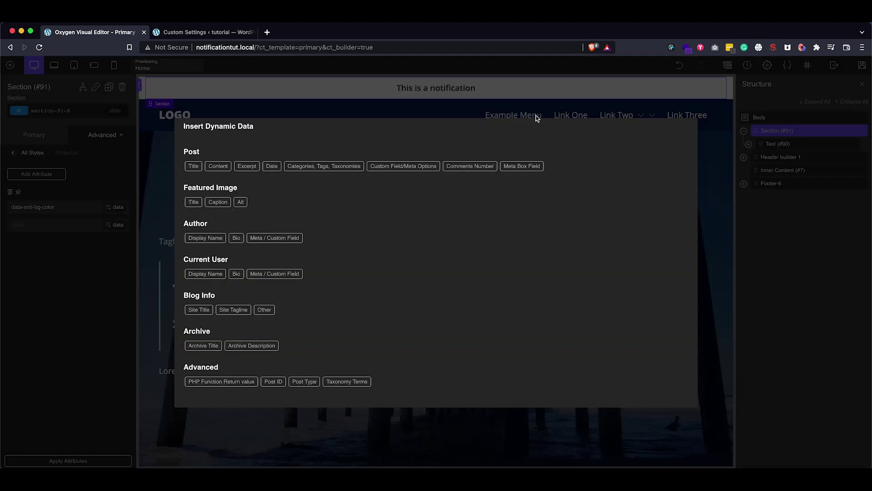
left_click(518, 165)
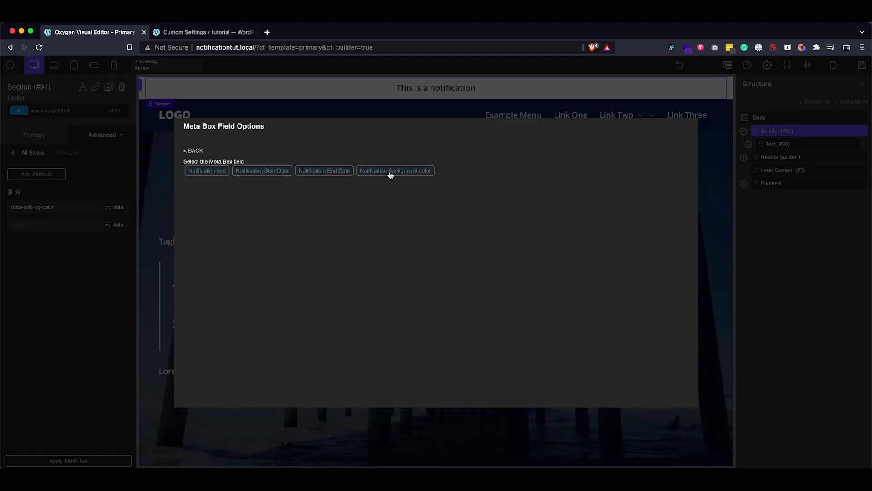
left_click(402, 171)
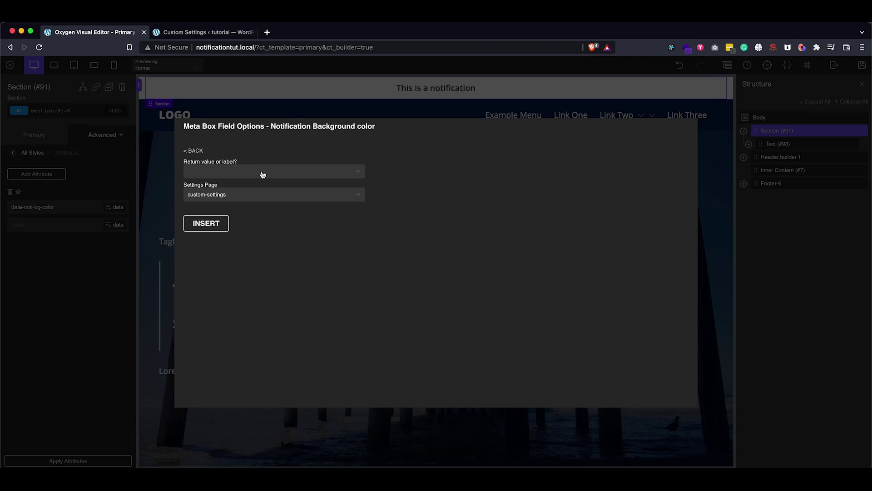
left_click(262, 175)
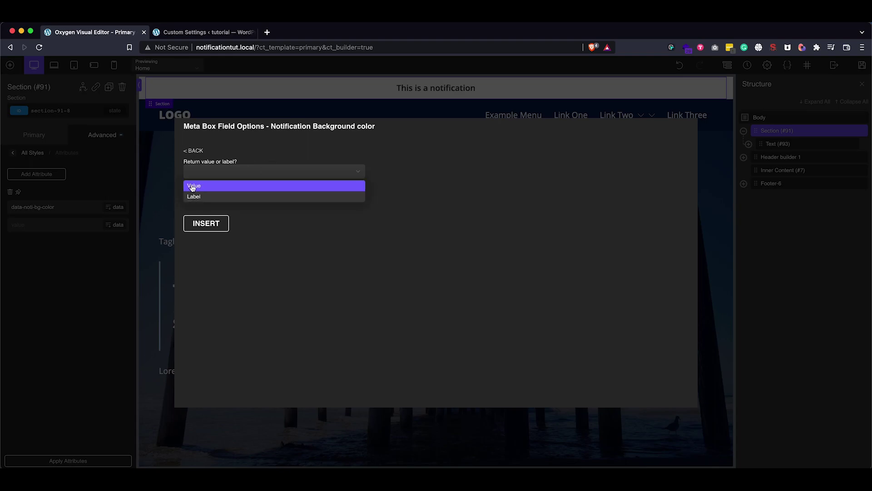
left_click(197, 187)
left_click(213, 225)
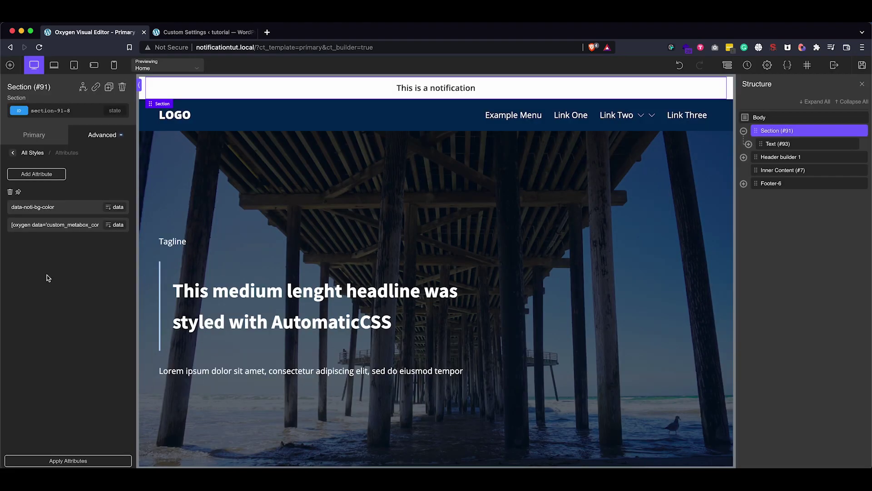
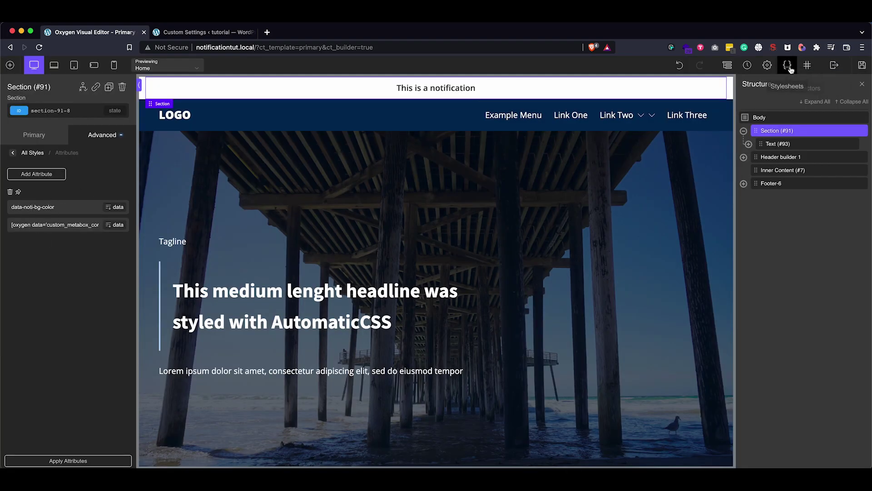
Open the site's frontend in a new tab, reload it, and inspect the notification section's data-noti-bg-color attribute.
mouse_move(834, 68)
right_click(834, 94)
left_click(810, 99)
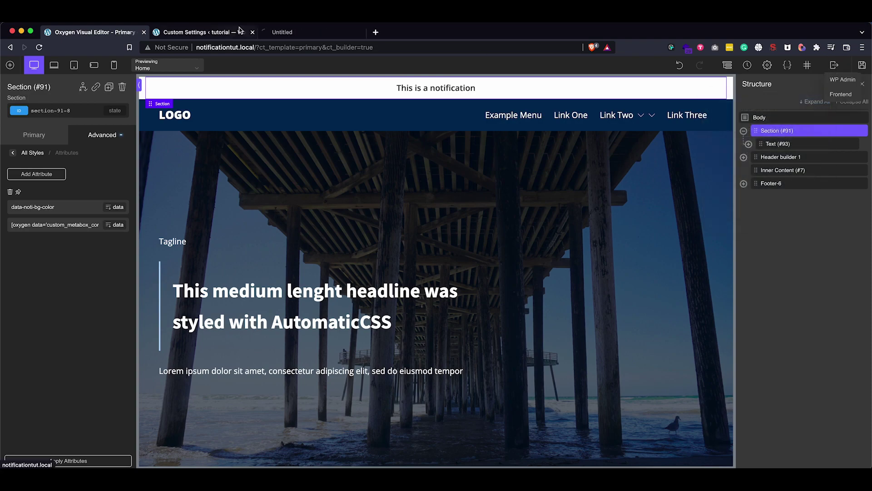
left_click(288, 33)
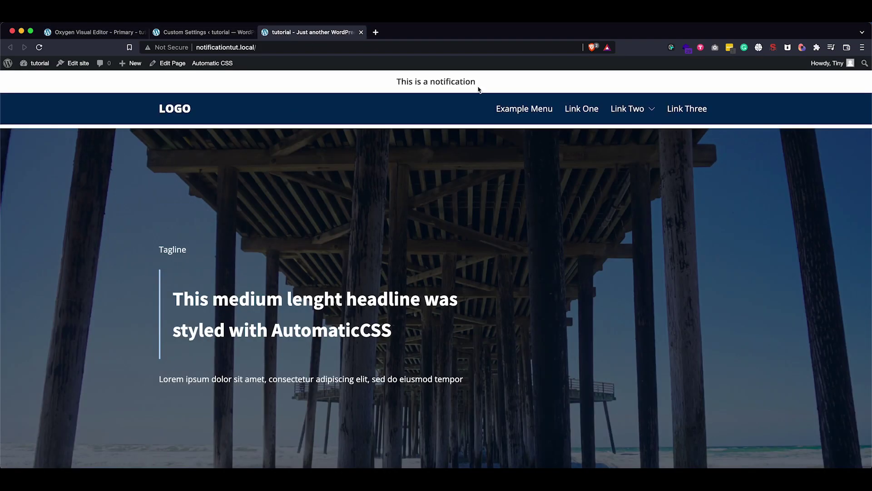
left_click(39, 47)
right_click(486, 86)
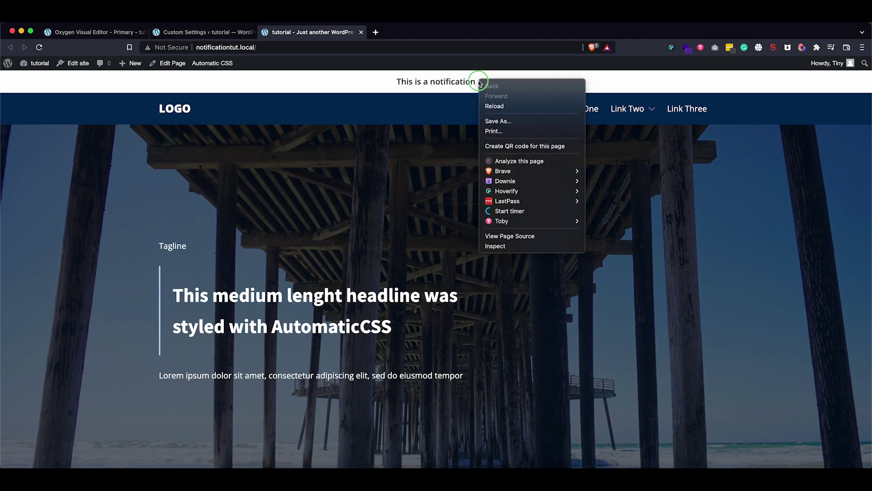
left_click(486, 242)
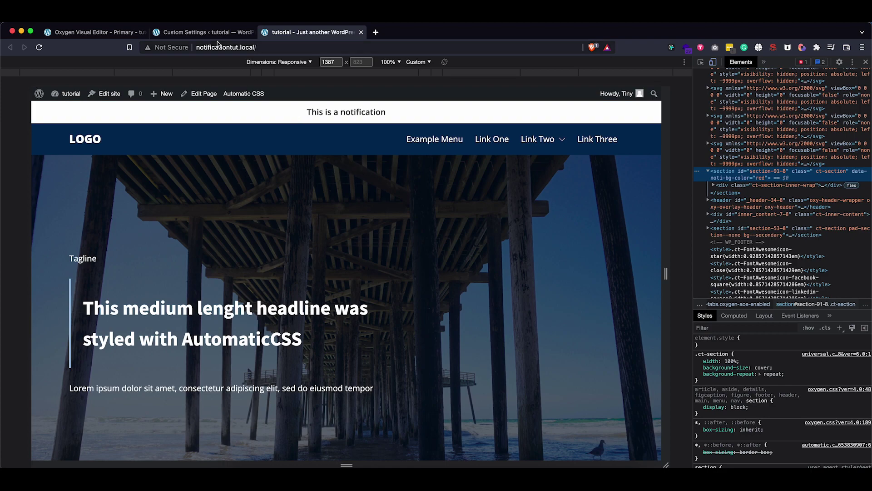
Return to the Oxygen editor and add a stylesheet named global.
left_click(115, 36)
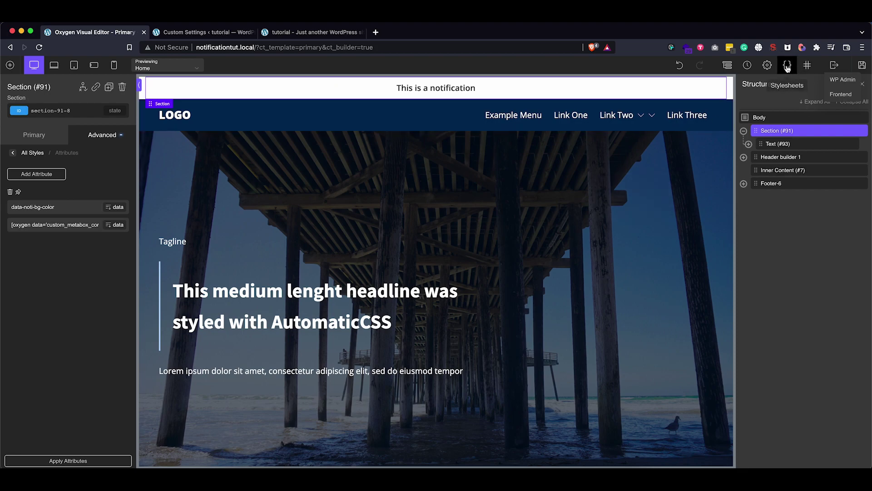
left_click(788, 66)
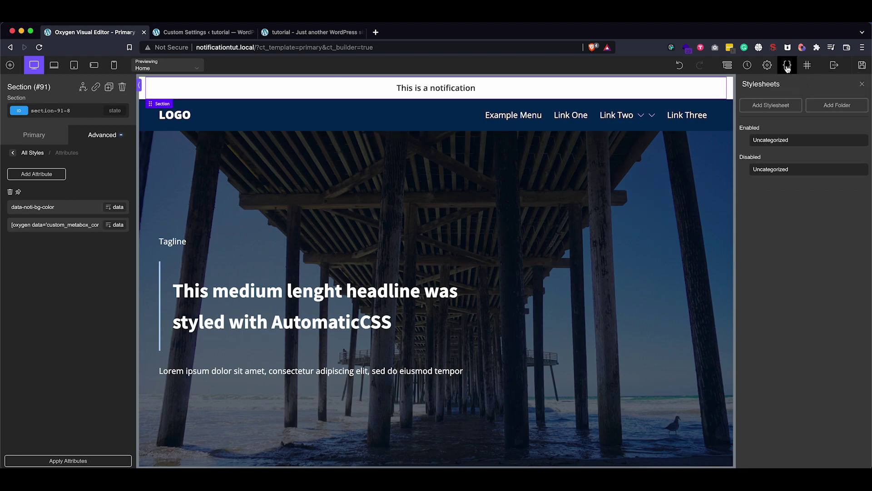
left_click(774, 105)
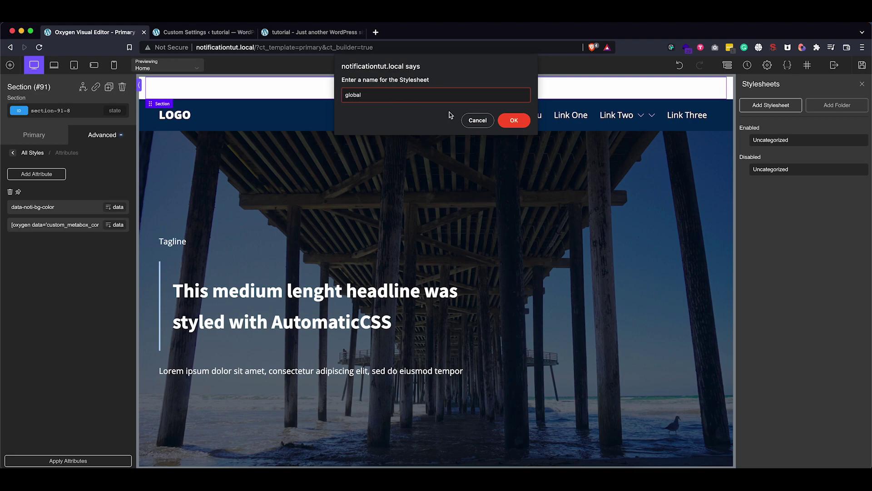
left_click(511, 120)
Write a CSS rule for [data-noti-bg-color="red"] with background-color: red in the global stylesheet.
left_click(165, 149)
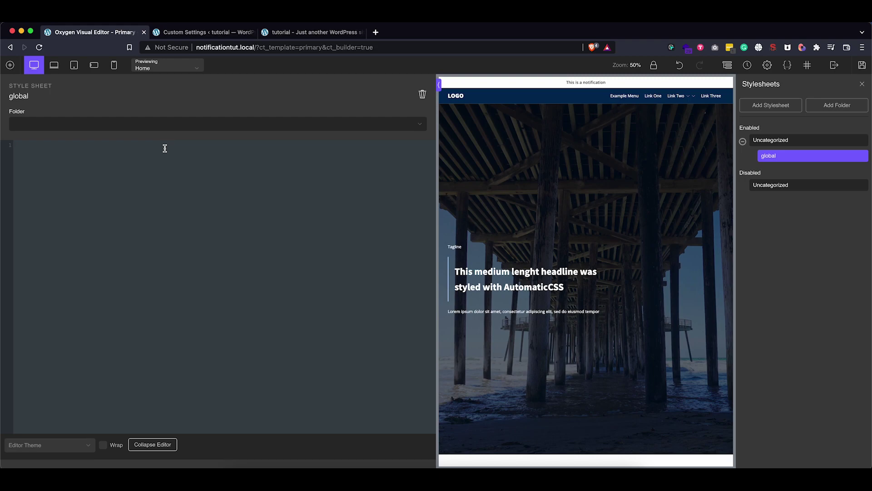
type(":r")
type("bg")
left_click(180, 147)
type("{")
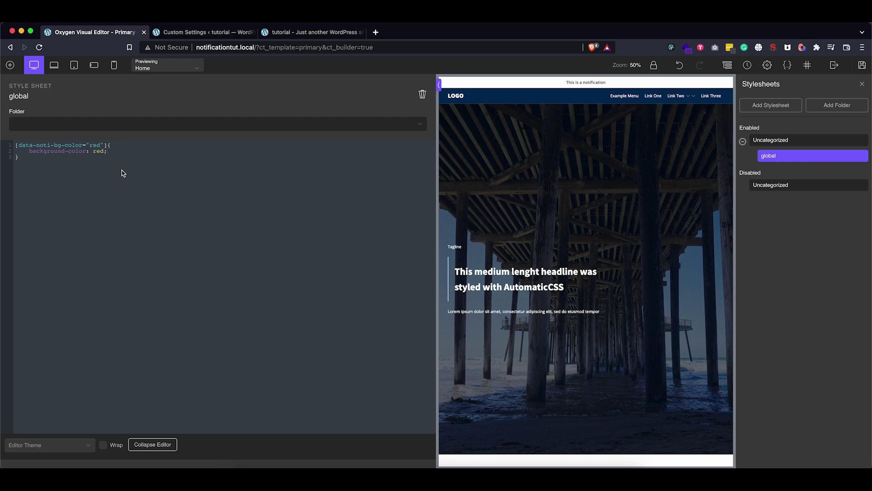
Duplicate the red attribute rule twice below the original in the global stylesheet.
left_click(19, 160)
left_click_drag(19, 160, 13, 145)
key("super+c")
left_click(28, 151)
left_click(30, 160)
key("Return")
key("super+v")
key("super+v")
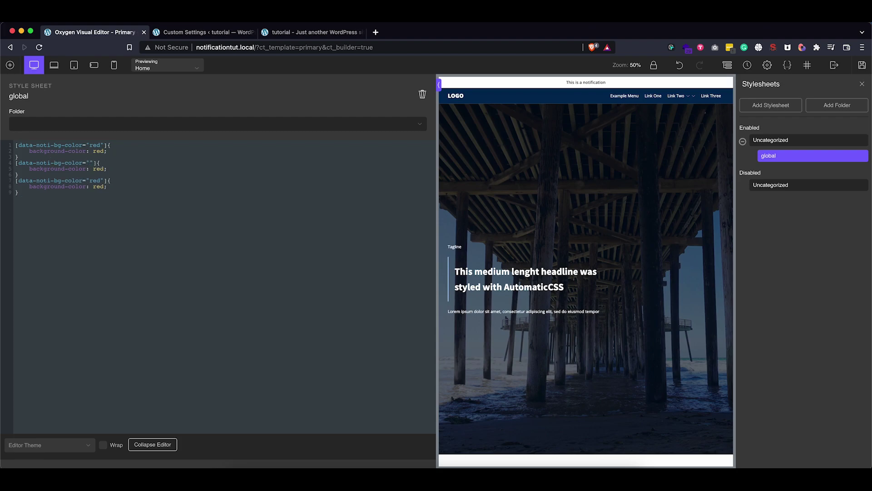
Change the second rule's attribute value and background color to green and the third rule's to orange, and save the template.
type("green")
left_click(104, 169)
key("BackSpace")
key("BackSpace")
type("en")
left_click(102, 181)
key("BackSpace")
key("BackSpace")
type("orange")
double_click(103, 188)
key("BackSpace")
type("orange")
left_click(102, 222)
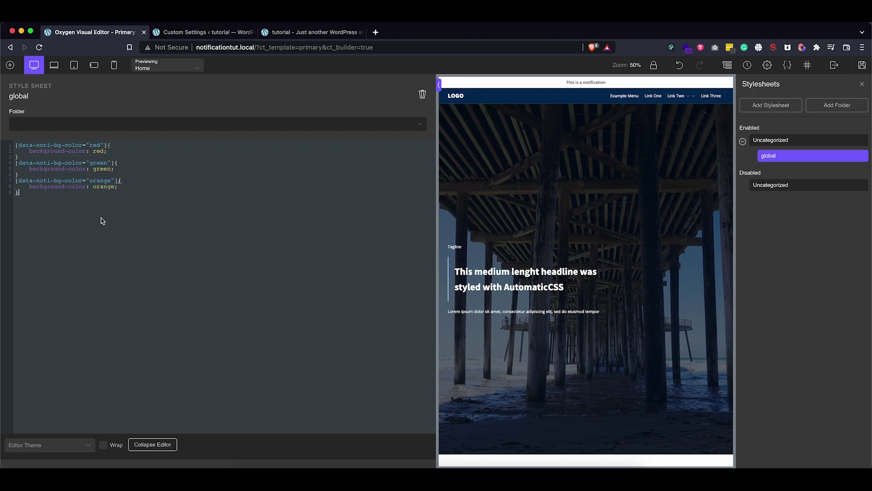
left_click(862, 65)
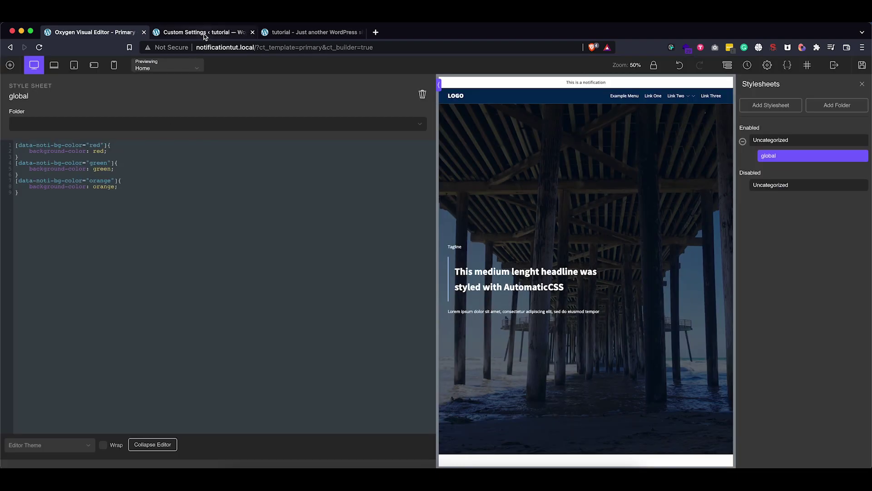
Reload the frontend page and inspect the notification bar's background color and markup.
left_click(309, 32)
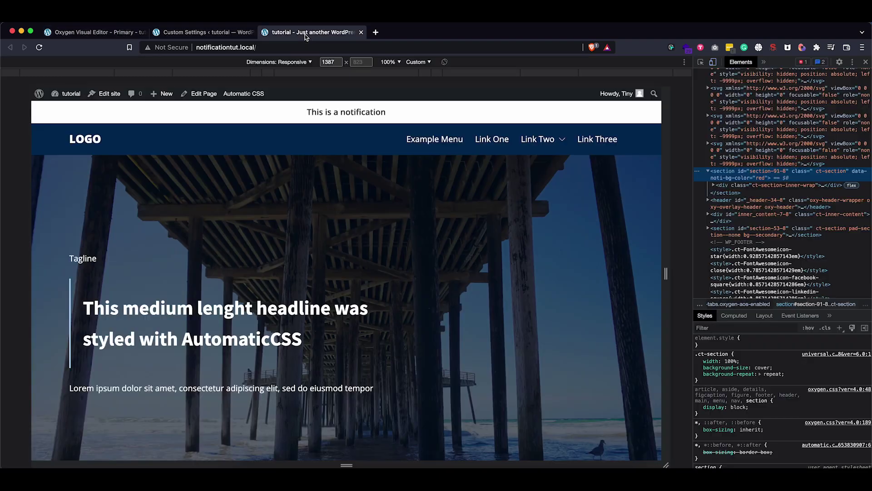
left_click(867, 65)
key("super+r")
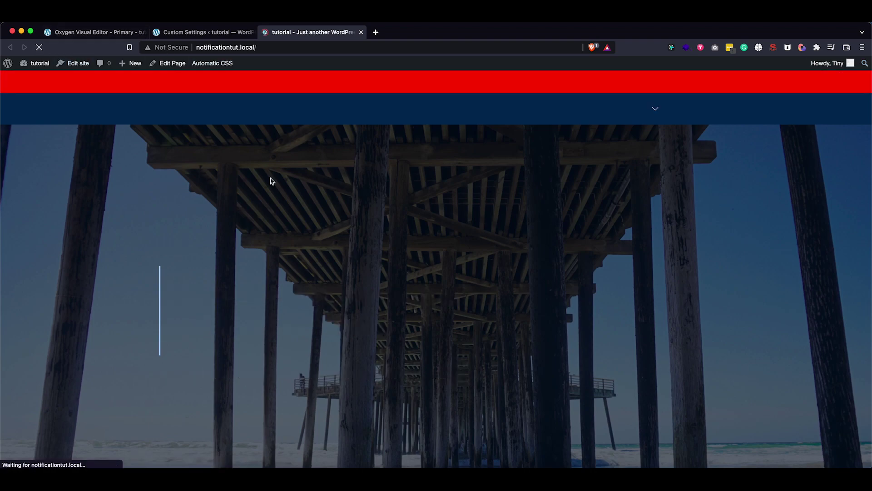
right_click(427, 82)
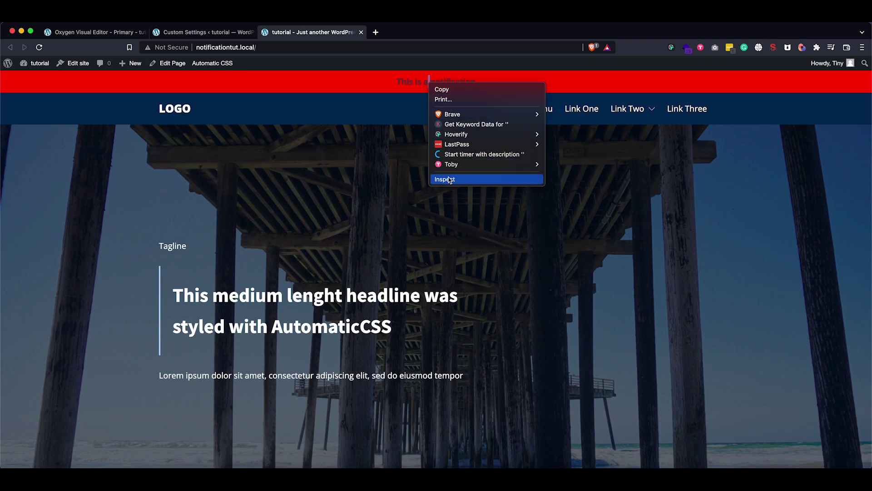
left_click(440, 180)
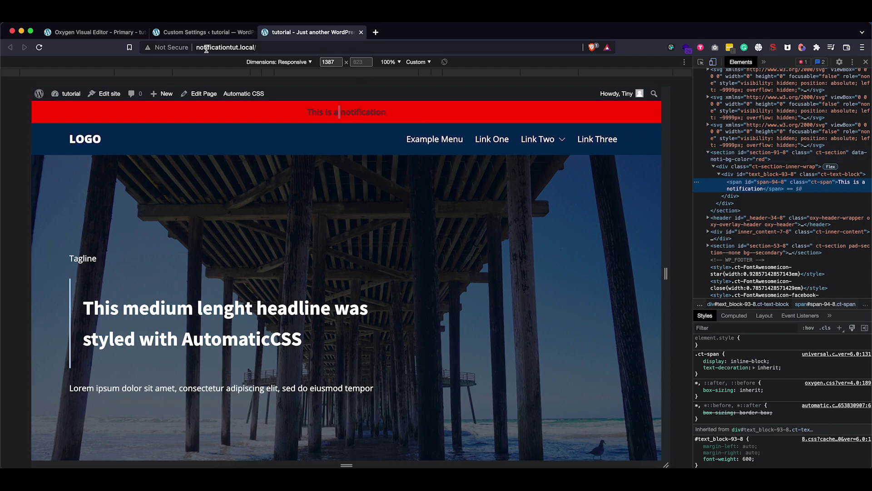
Set the Notification Background color to green on the Custom Settings page and save the settings.
left_click(99, 32)
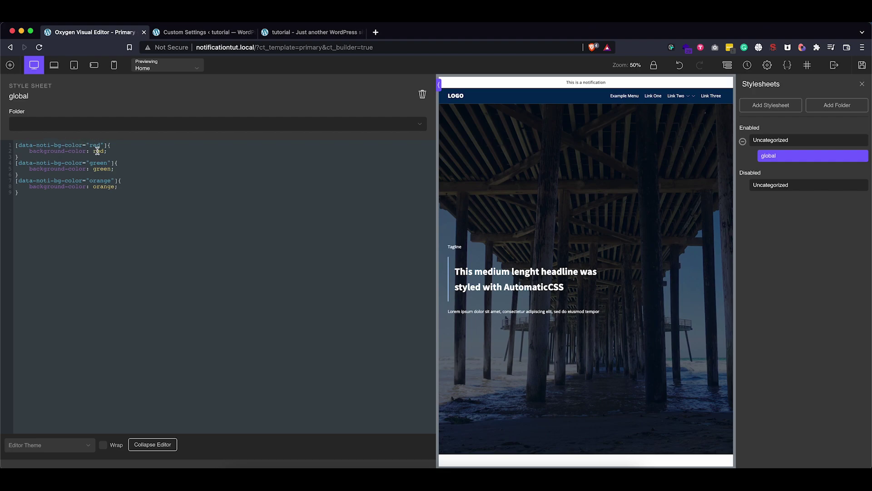
left_click(186, 31)
left_click(310, 261)
left_click(301, 271)
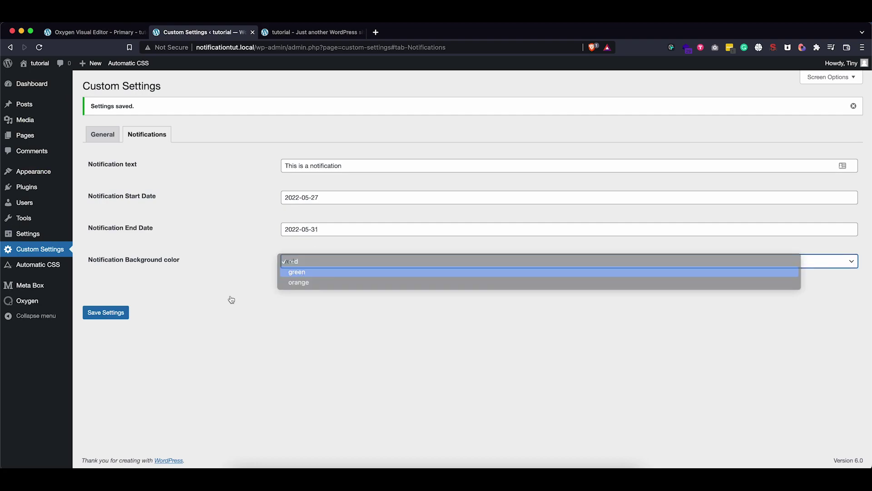
left_click(113, 311)
Reload the frontend and inspect the notification section's data-noti-bg-color attribute and its matching background rule.
left_click(309, 31)
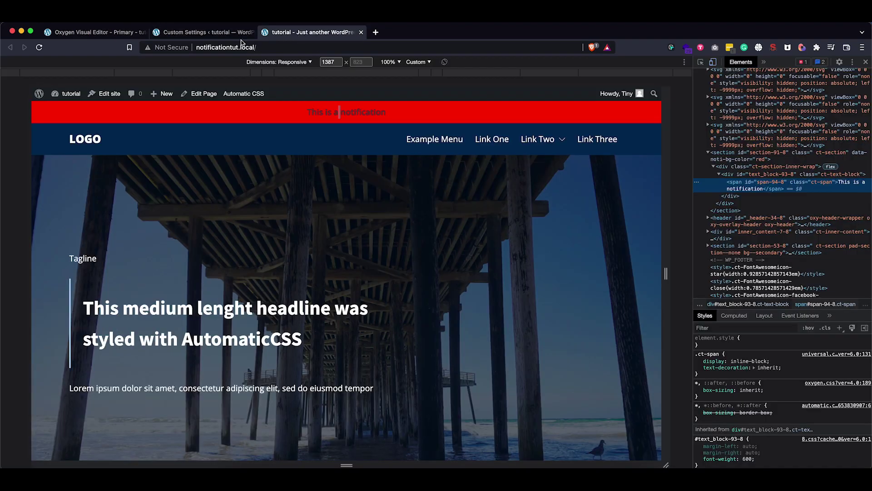
left_click(866, 62)
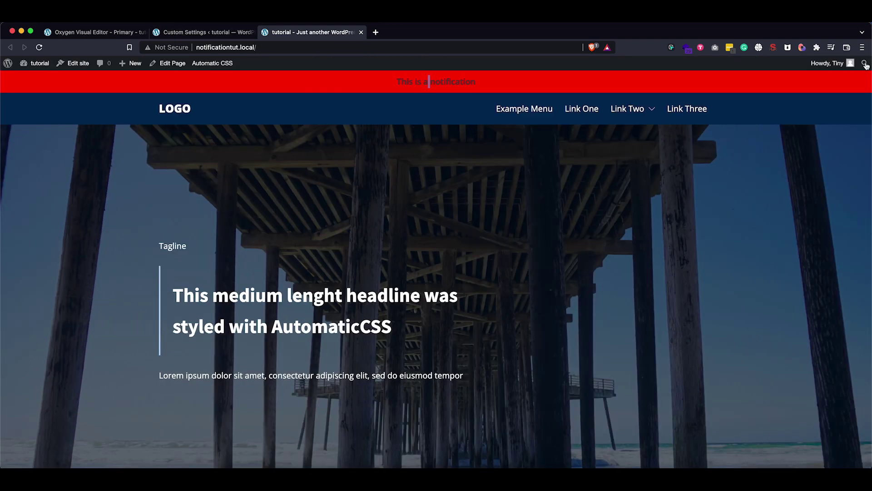
left_click(39, 47)
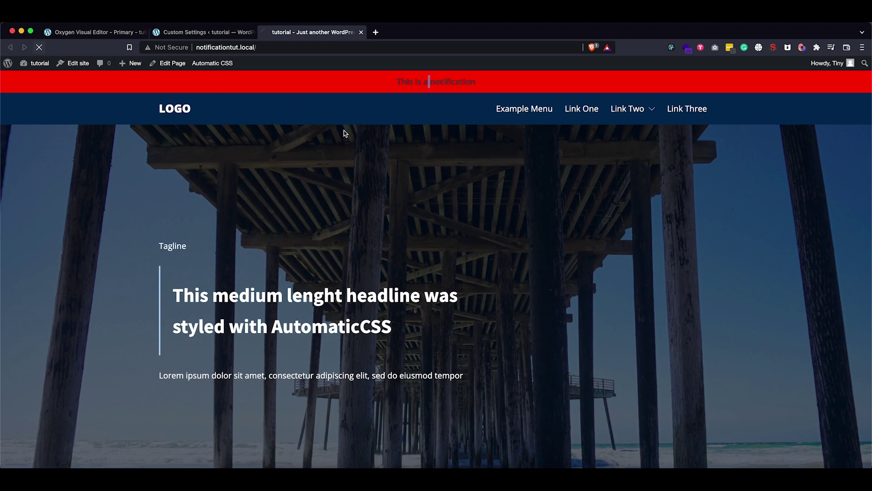
right_click(437, 82)
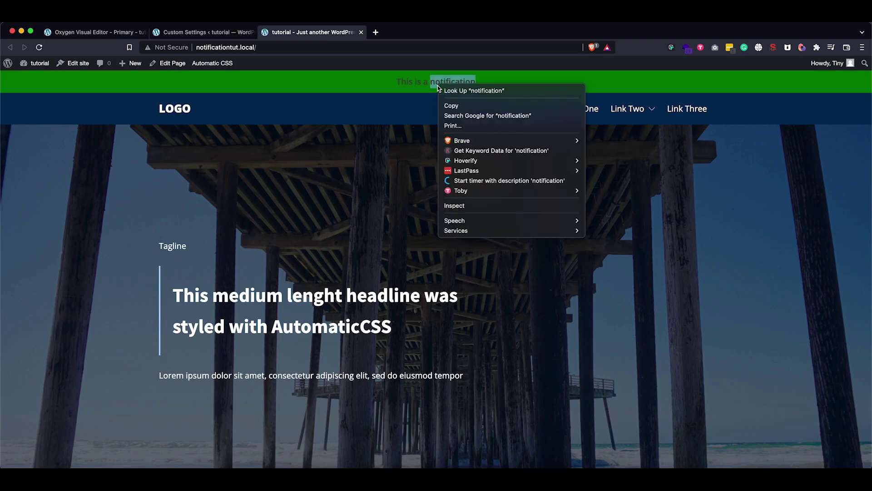
left_click(463, 208)
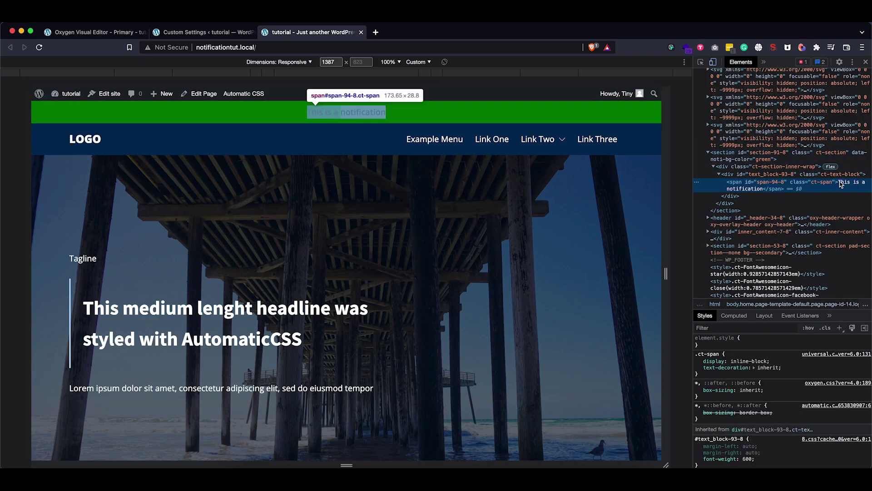
left_click(840, 156)
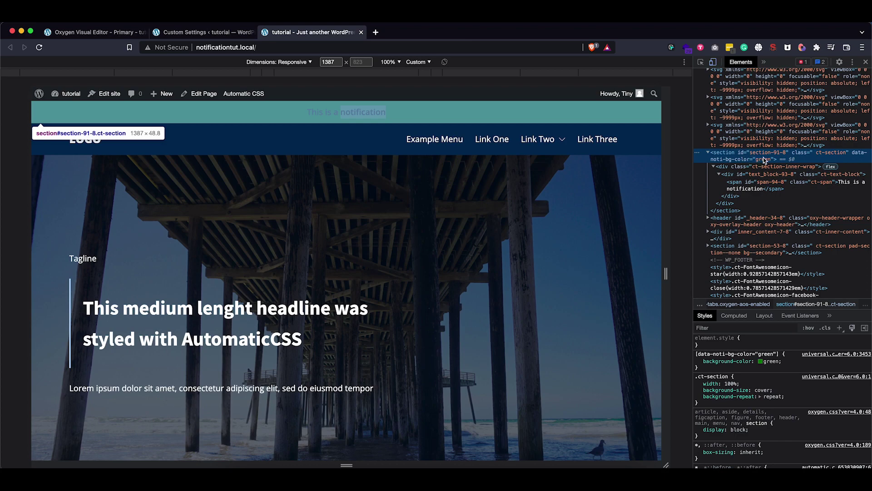
left_click(536, 186)
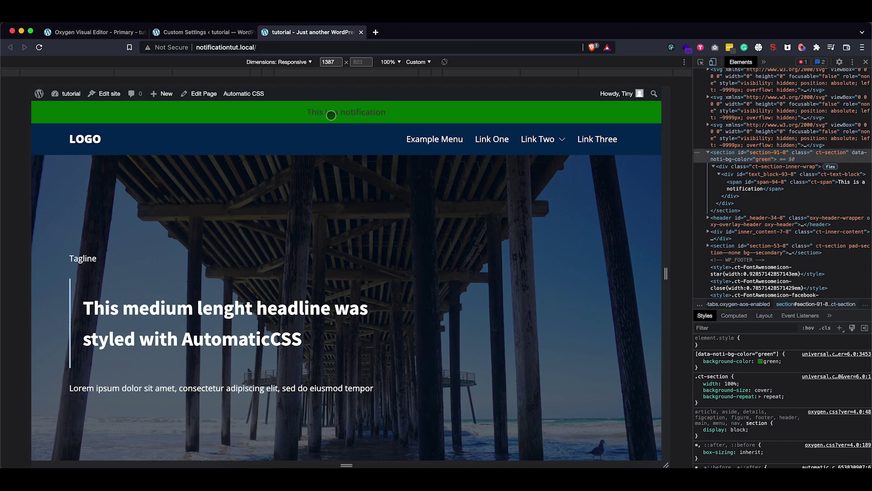
Add color: white; to the green rule in Oxygen's global stylesheet and save the template.
left_click(179, 34)
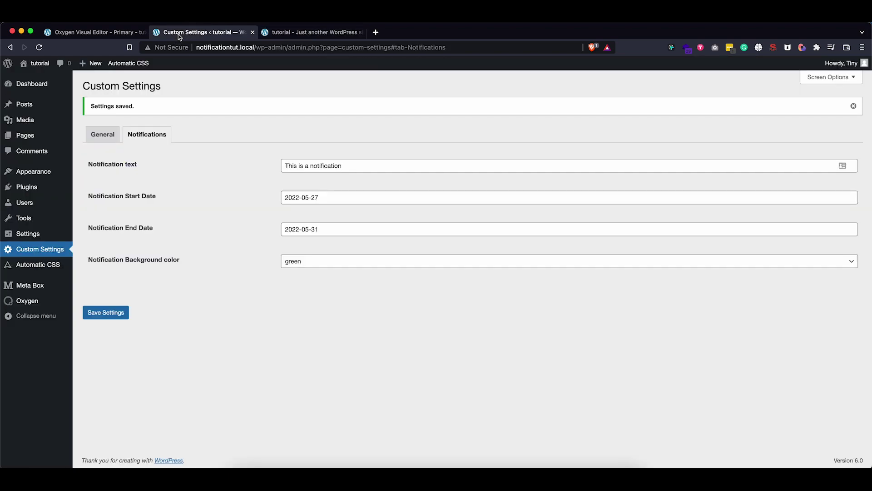
left_click(129, 34)
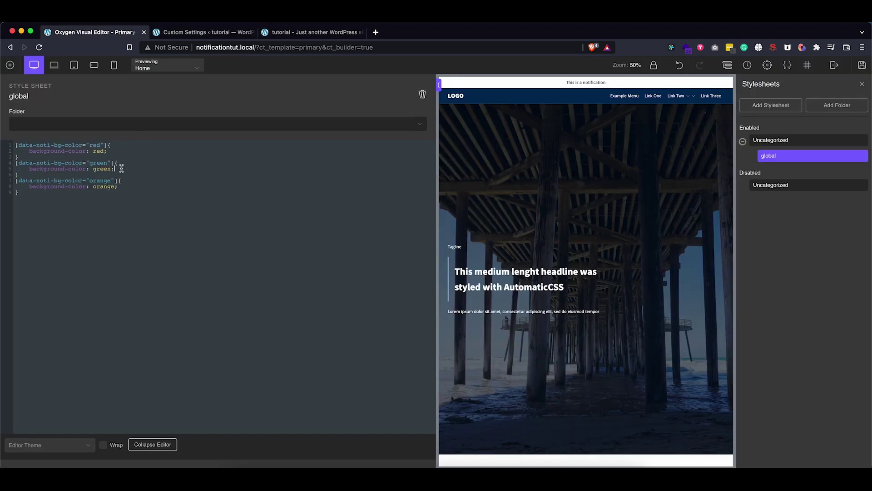
key("Return")
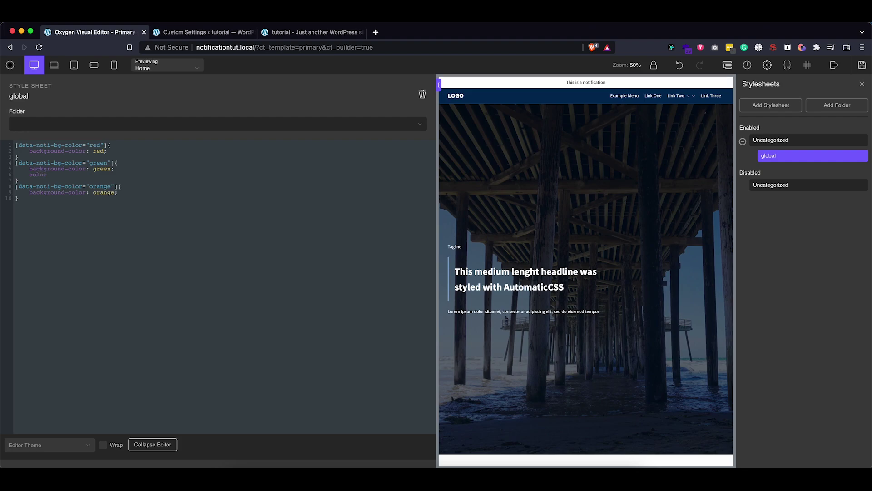
type("color: white;")
left_click(862, 64)
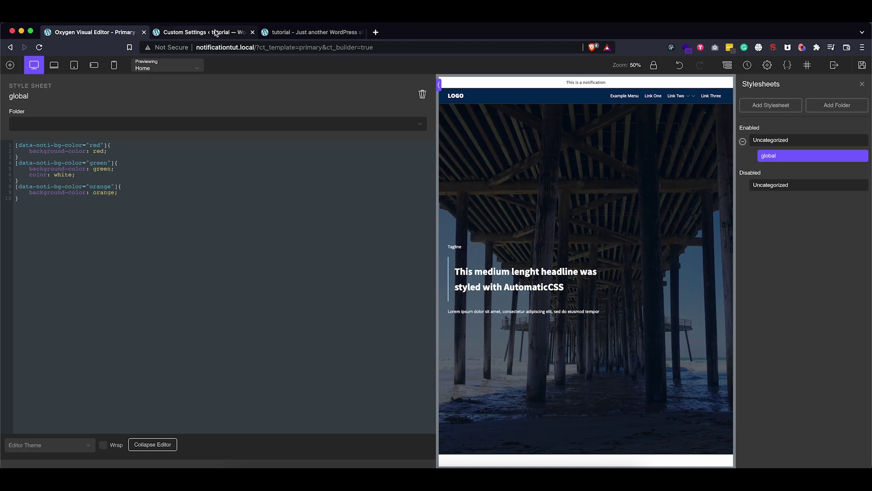
Reload the frontend and close the developer tools to check the notification's text color.
left_click(280, 32)
left_click(40, 47)
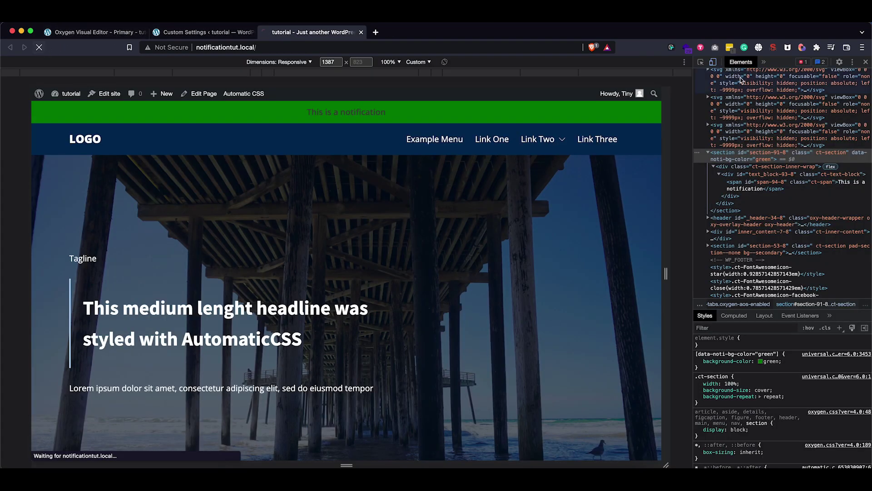
left_click(866, 62)
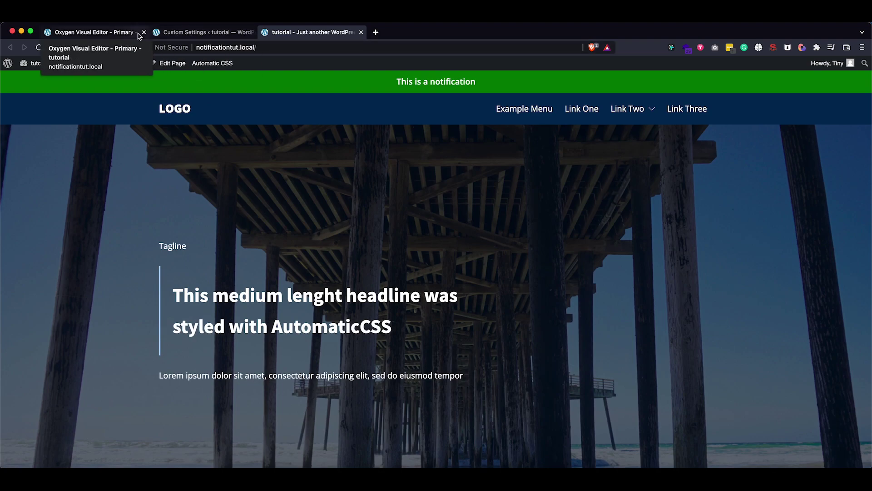
Save the template again in Oxygen, reload the editor, and show the page's element structure.
left_click(120, 36)
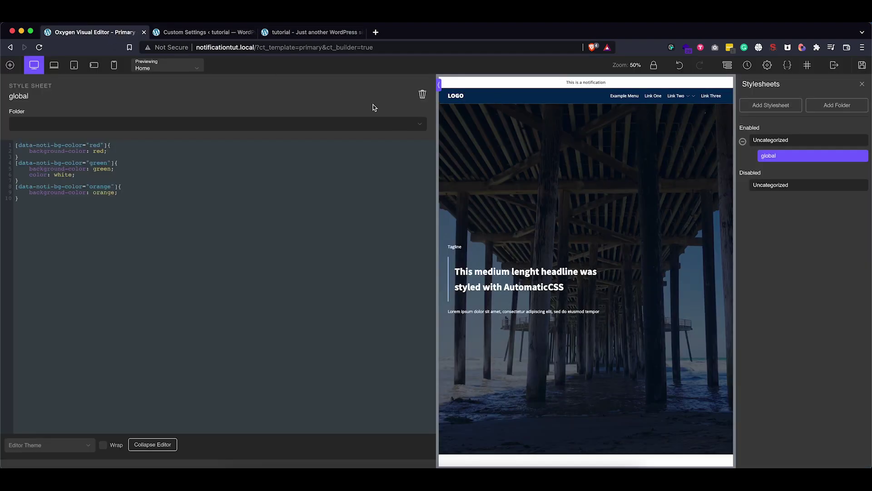
left_click(861, 68)
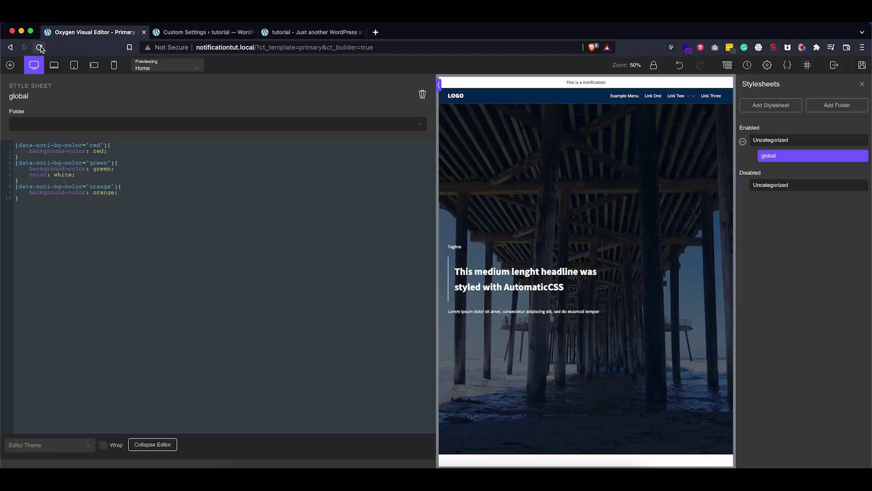
left_click(40, 47)
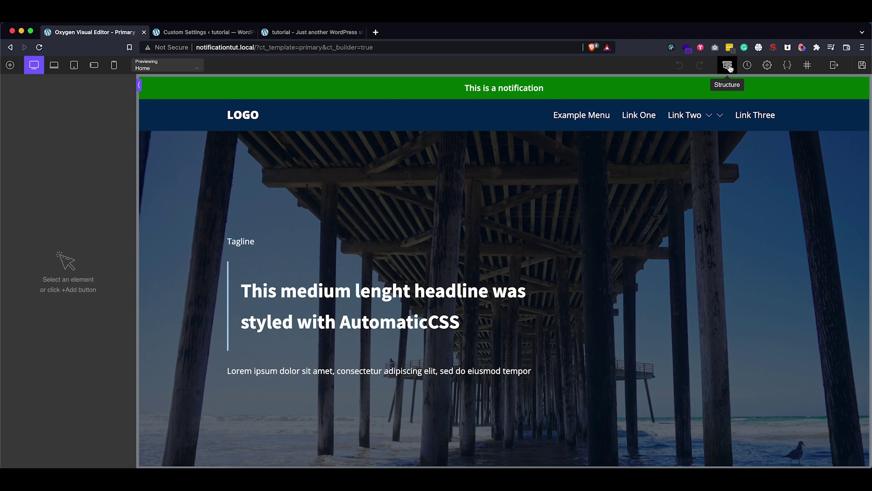
left_click(727, 66)
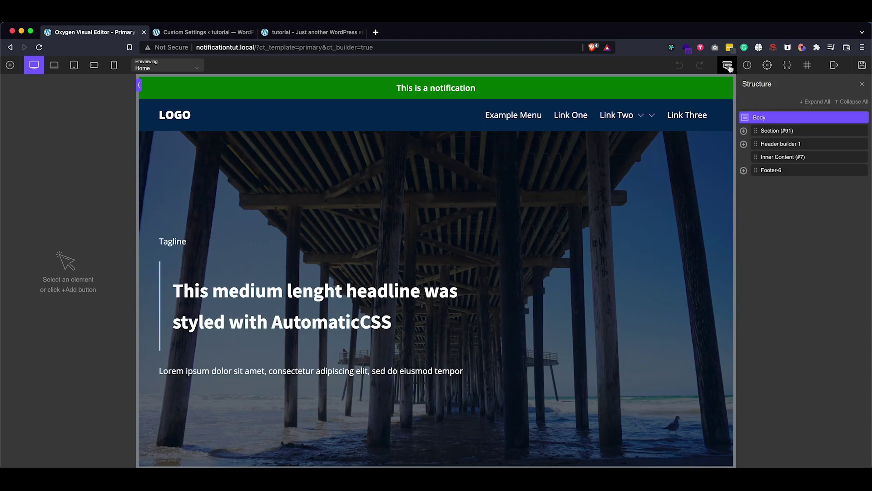
Set the notification section's in-editor behavior to Show/Hide Based on Conditions.
left_click(770, 132)
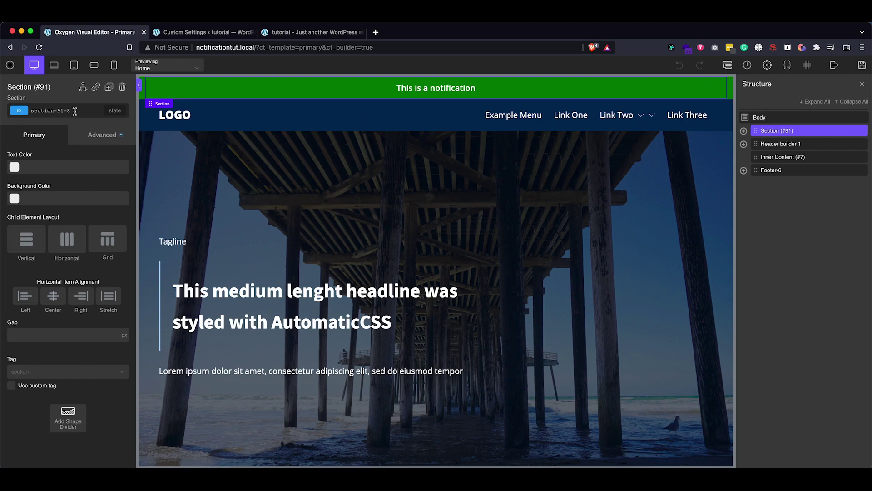
left_click(84, 88)
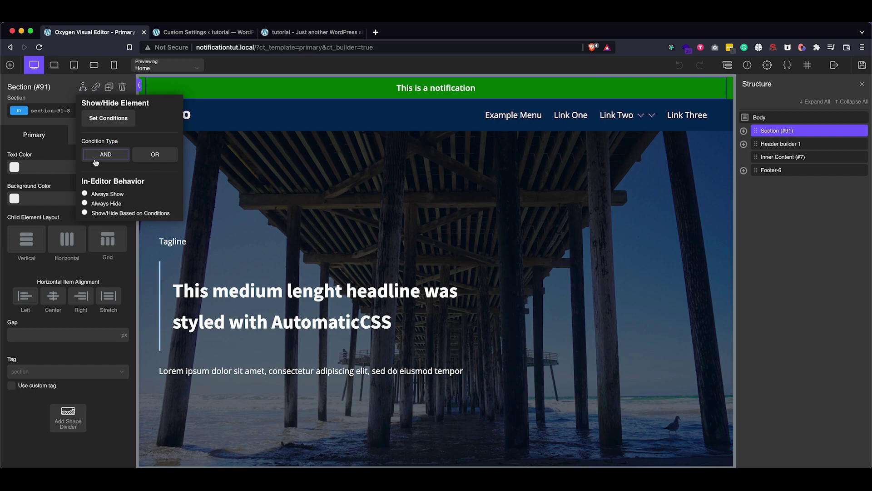
left_click(97, 214)
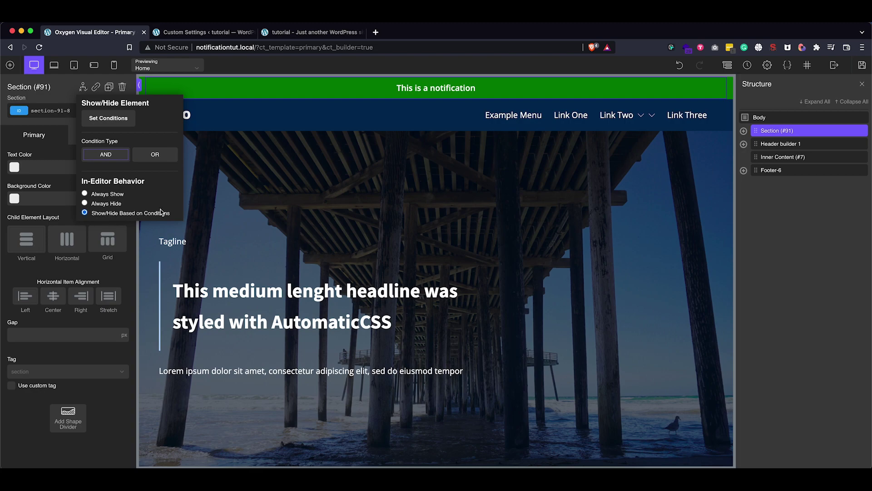
Add the notification section's first display condition, using Date with the "is after" operator.
left_click(112, 121)
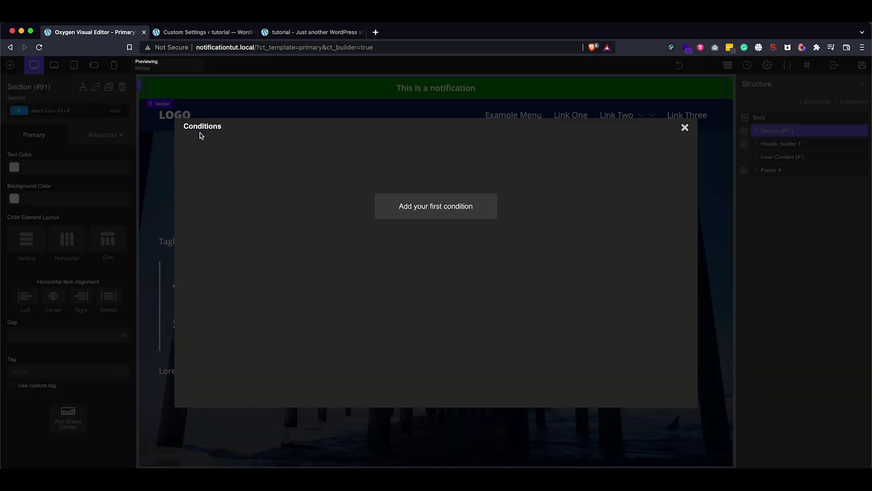
left_click(397, 207)
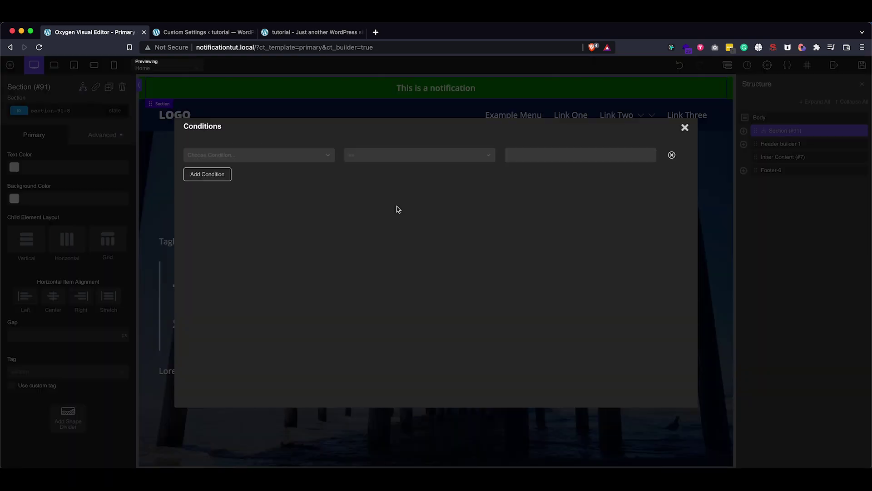
left_click(288, 159)
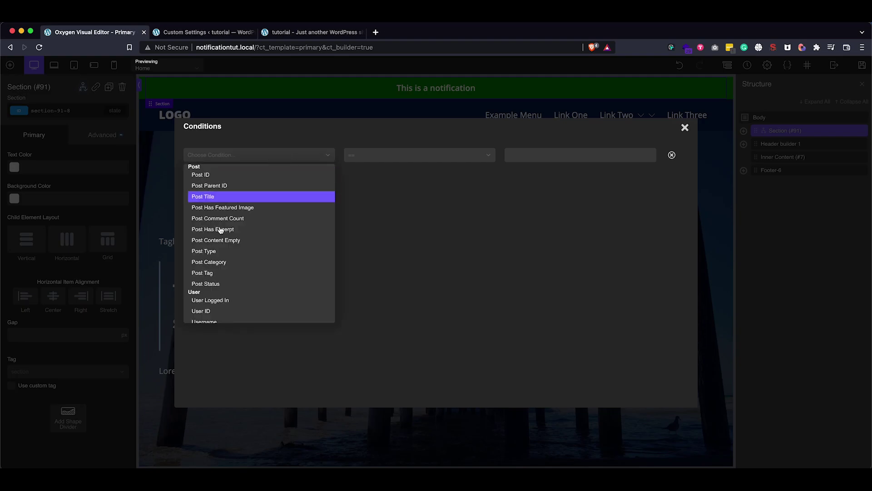
scroll(216, 248, "down", 5)
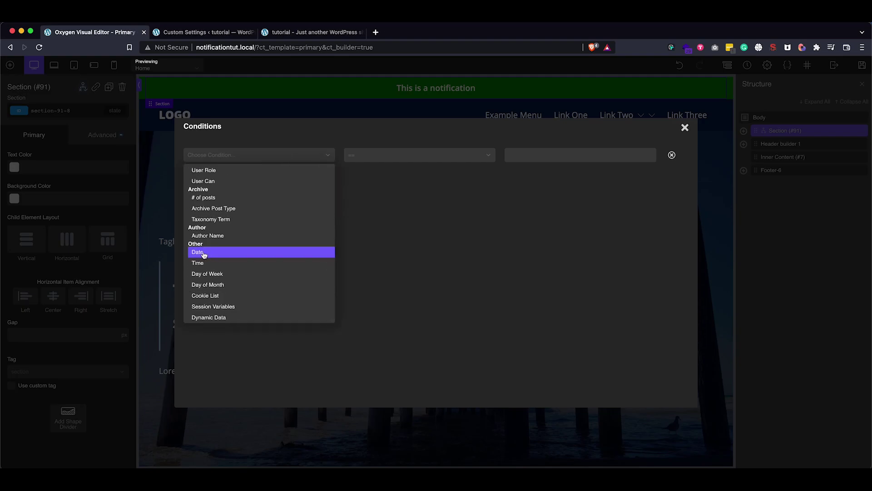
left_click(204, 253)
left_click(359, 157)
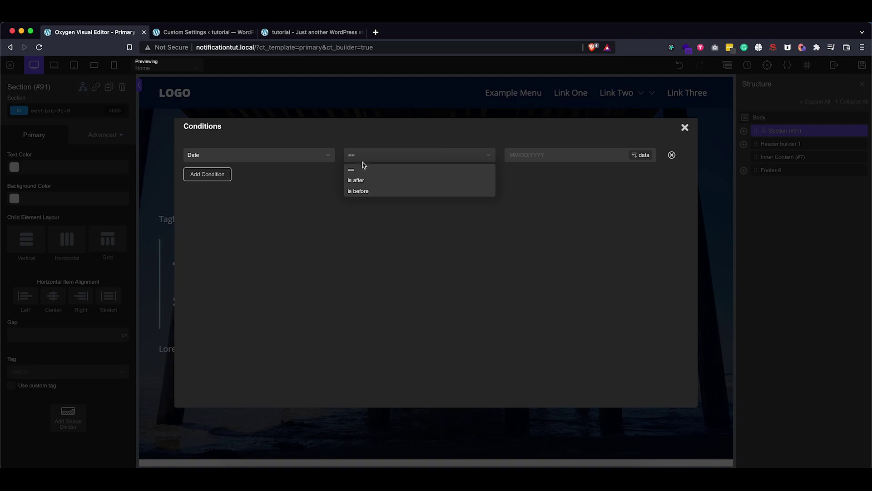
left_click(362, 181)
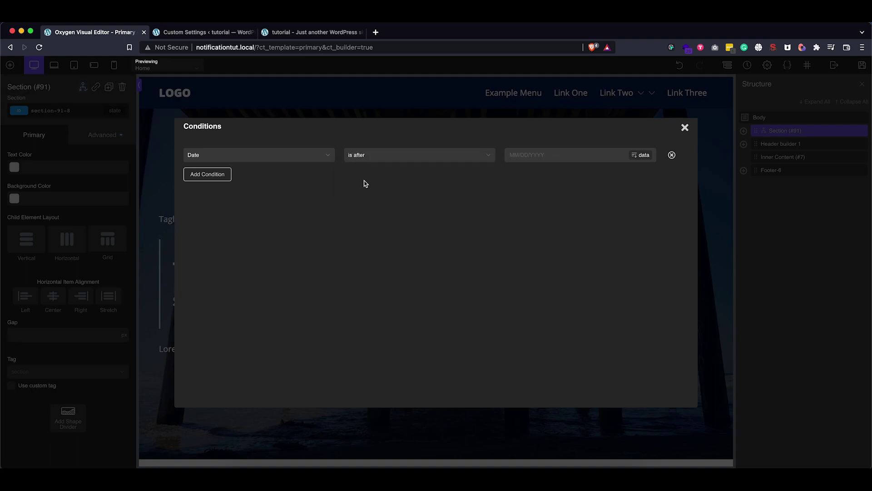
Insert the Notification Start Date Meta Box field from custom-settings as the first condition's value, leaving the date format empty.
left_click(543, 151)
left_click(641, 155)
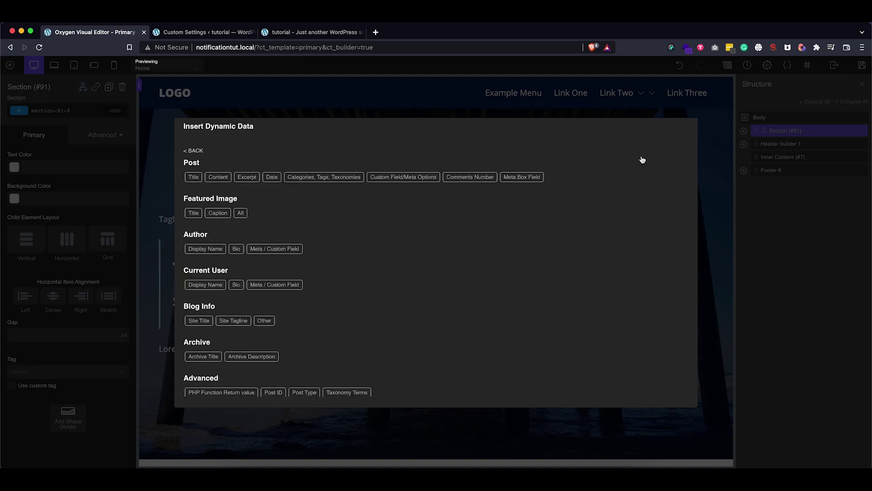
left_click(522, 177)
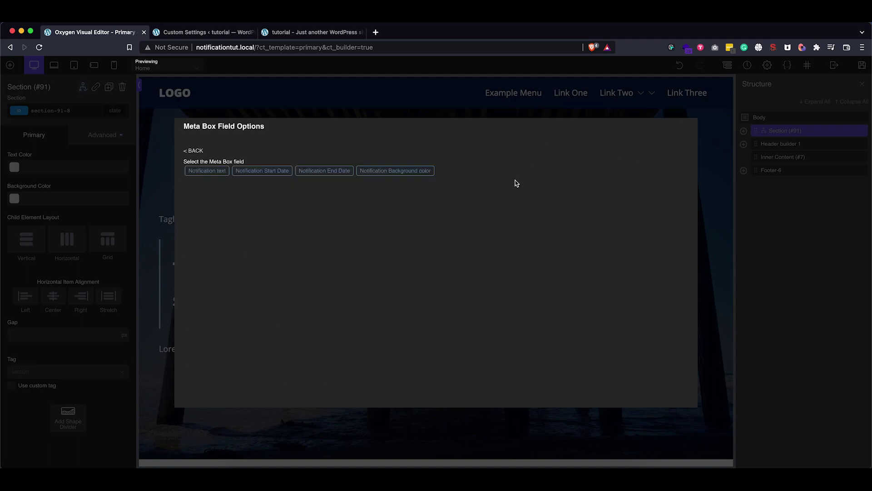
left_click(264, 172)
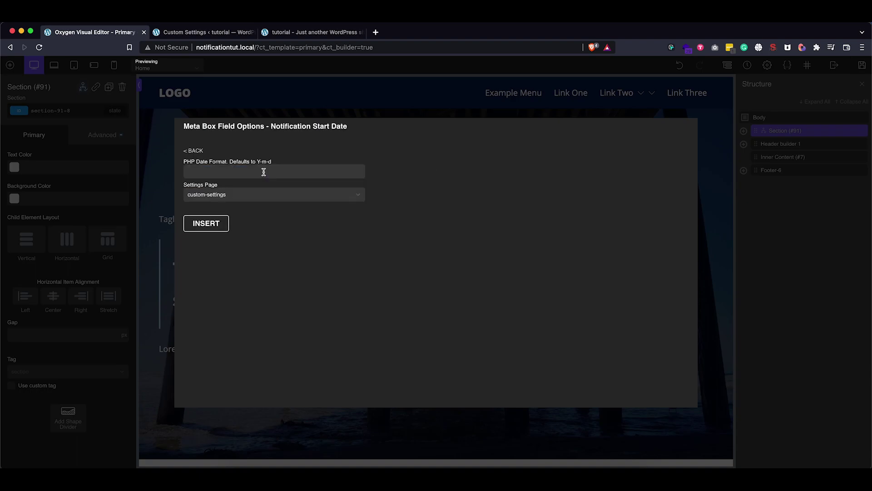
left_click(212, 227)
Add a second display condition using Date with the "is before" operator.
left_click(222, 176)
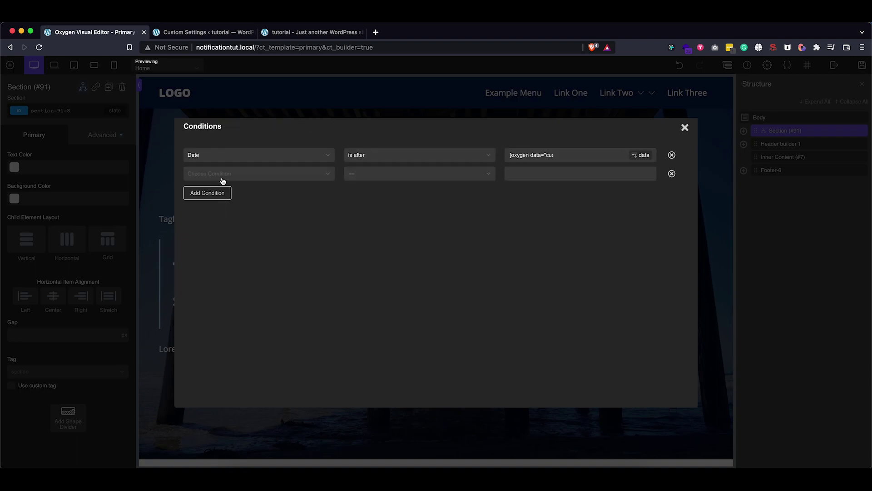
left_click(288, 175)
scroll(286, 290, "down", 5)
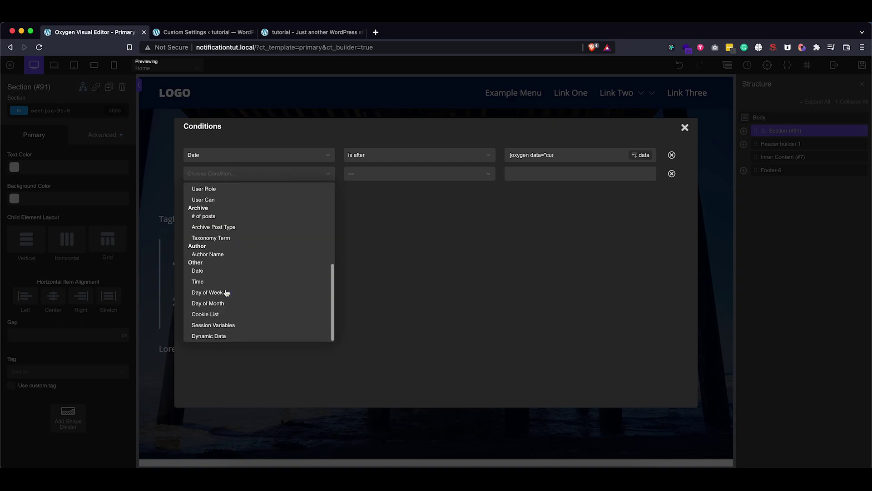
left_click(230, 271)
left_click(383, 178)
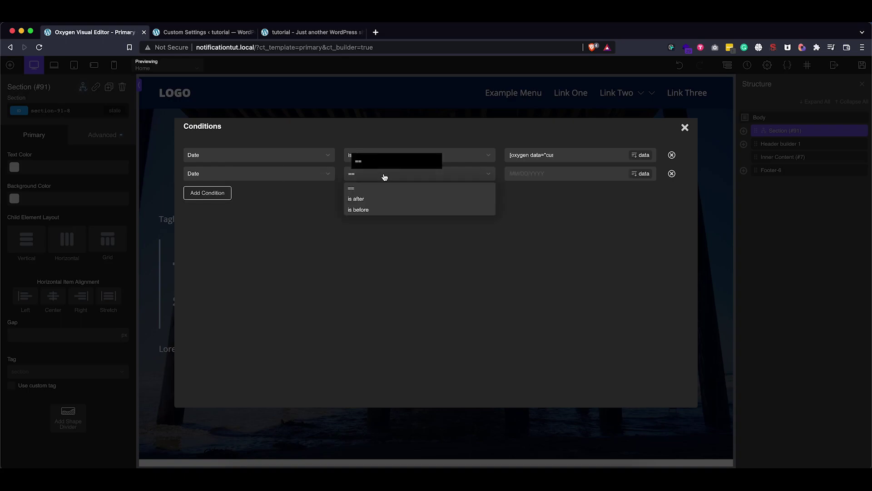
left_click(379, 210)
Insert the Notification End Date Meta Box field with the date format Y-m-d as the second condition's value.
left_click(641, 174)
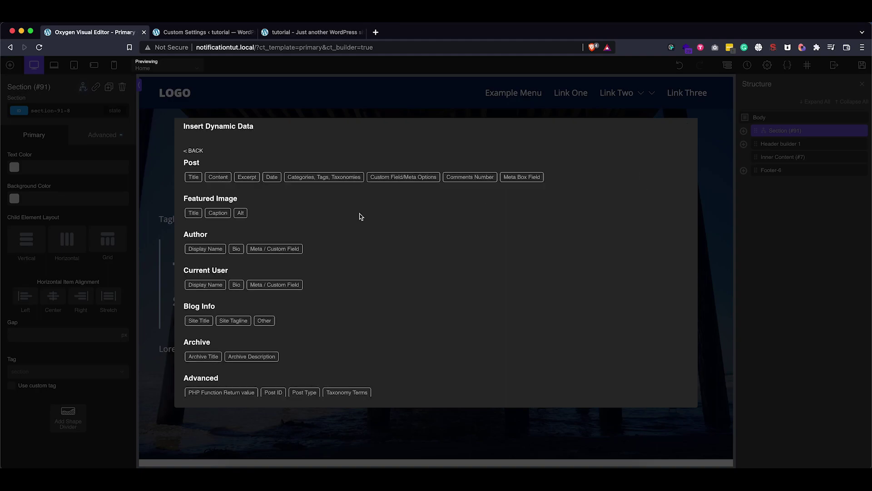
left_click(520, 175)
left_click(348, 171)
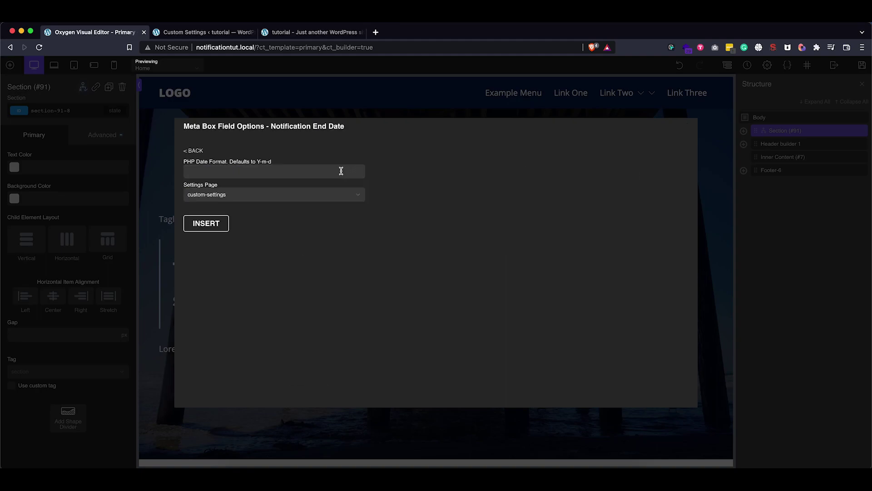
left_click(259, 172)
type("Y-m-d")
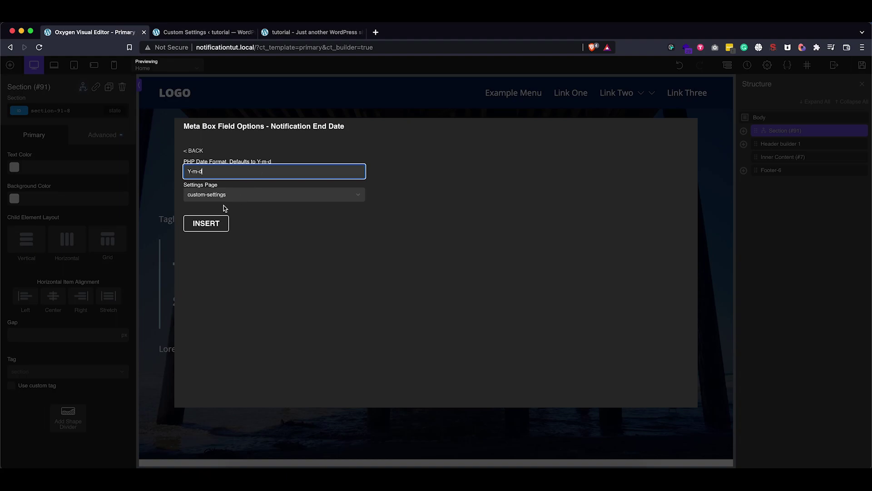
left_click(210, 223)
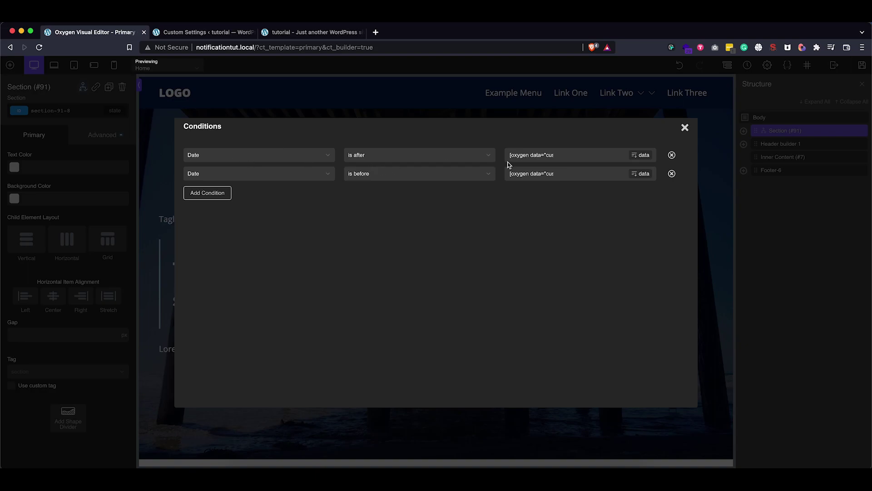
Replace the first condition's value with the Notification Start Date Meta Box field using the date format Y-m-d.
left_click(642, 156)
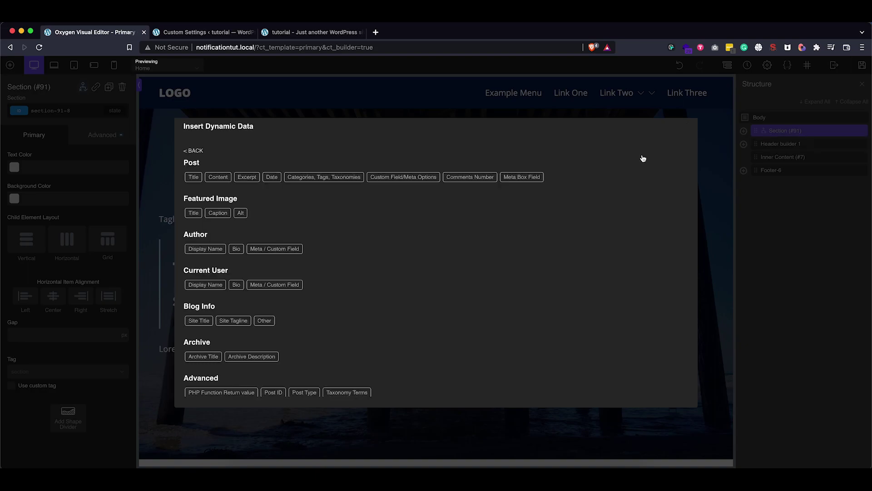
left_click(521, 177)
left_click(255, 170)
left_click(243, 171)
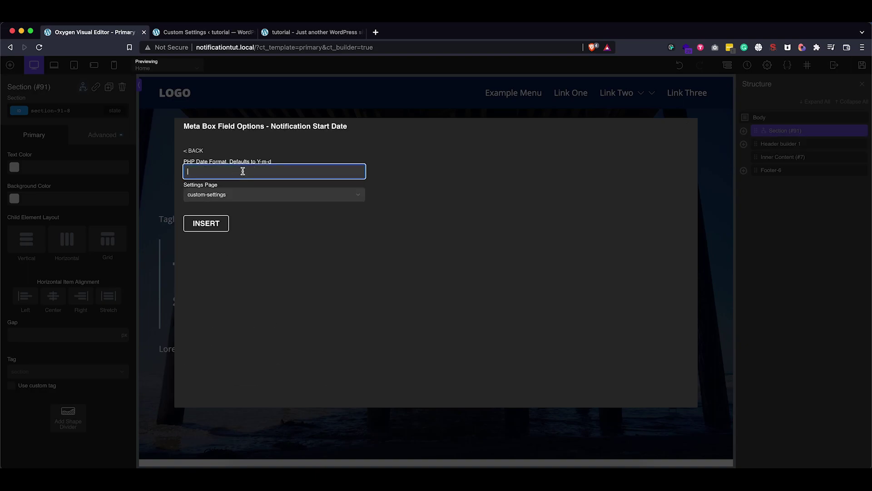
type("Y-m-d")
left_click(212, 224)
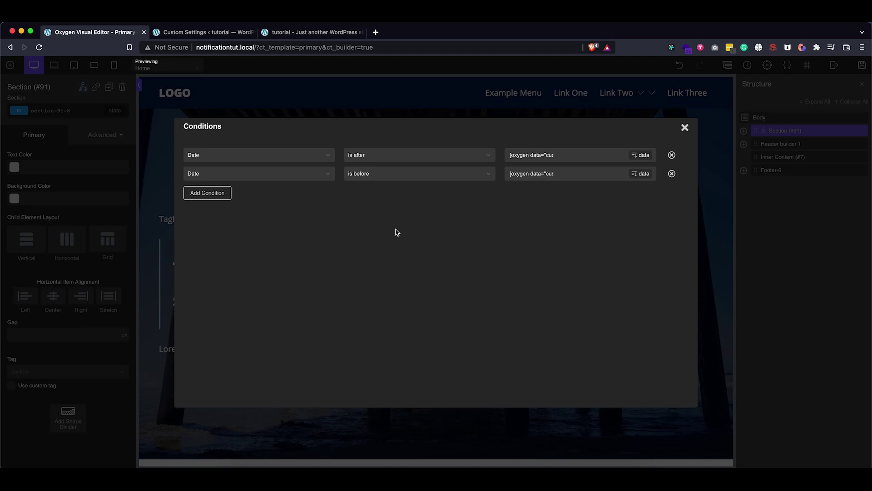
Close the conditions, save the template, and reload both the editor and the frontend to check the notification.
left_click(685, 128)
left_click(859, 65)
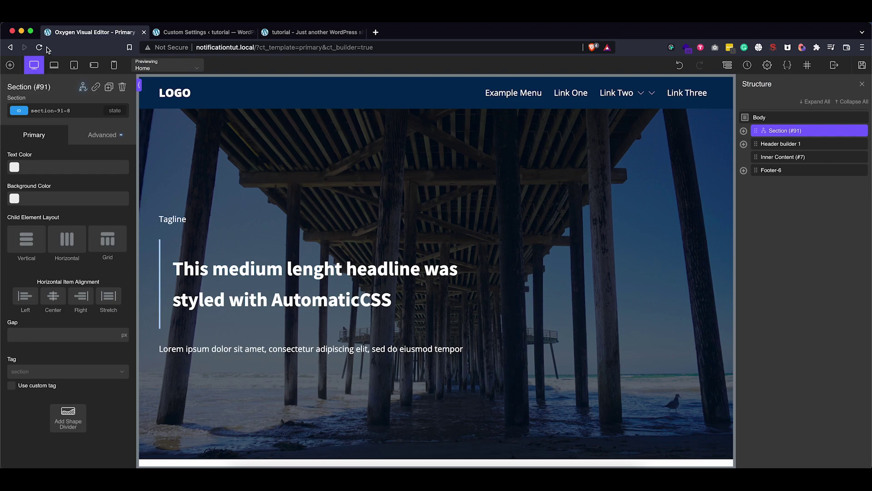
left_click(40, 47)
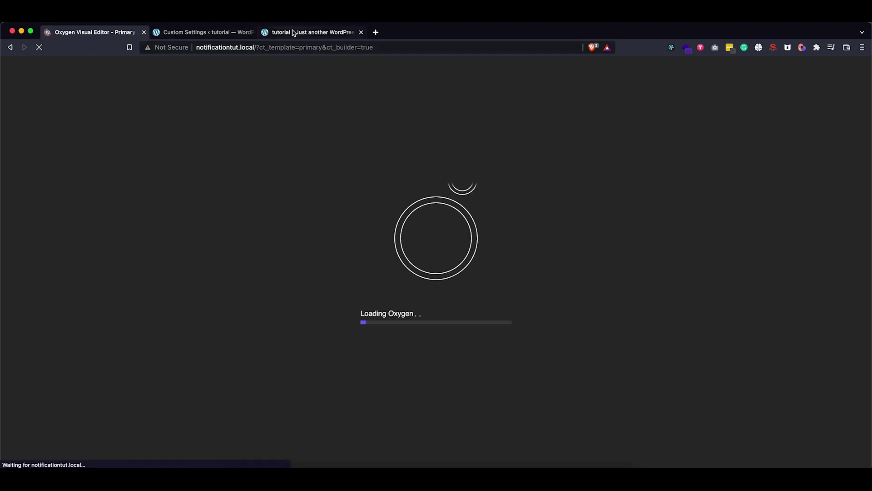
left_click(295, 32)
left_click(40, 47)
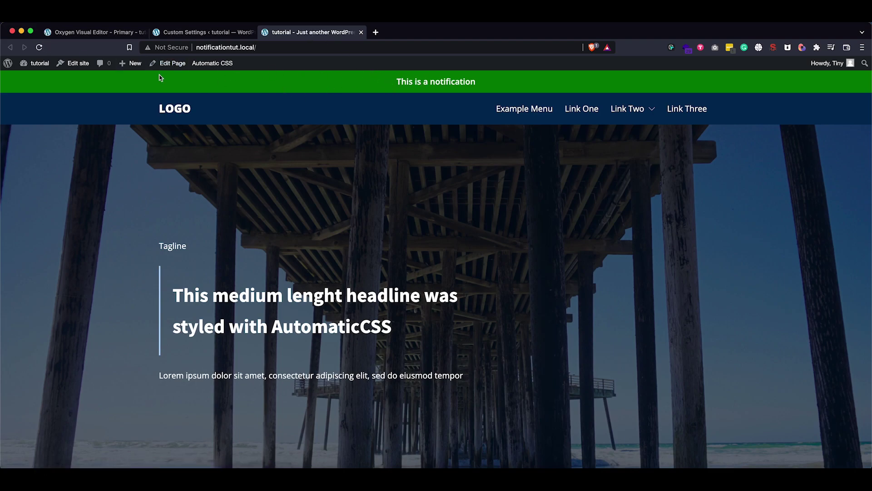
In the custom notification settings, set the start date to 2022-05-30 and the end date to 2022-06-04, and save.
left_click(184, 31)
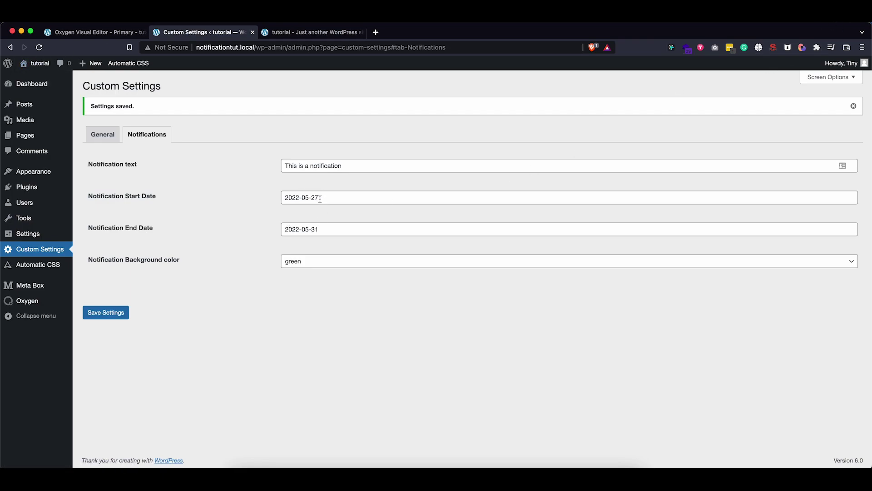
left_click(338, 197)
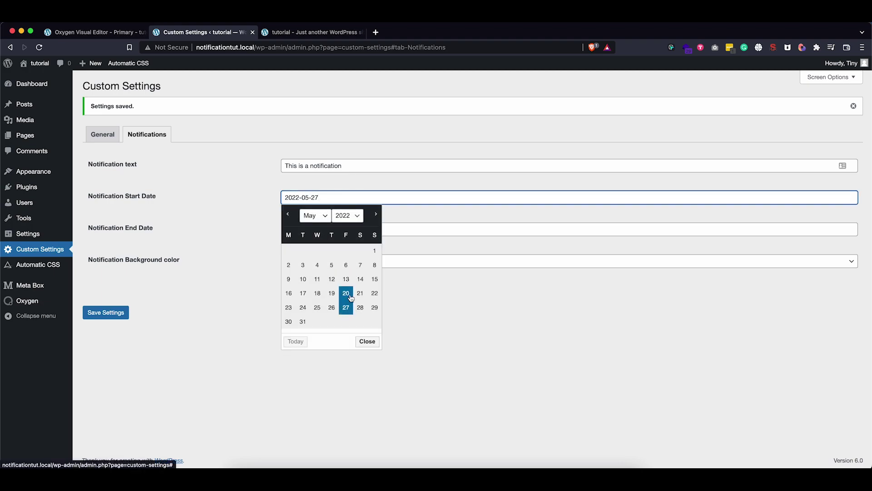
left_click(289, 321)
left_click(321, 229)
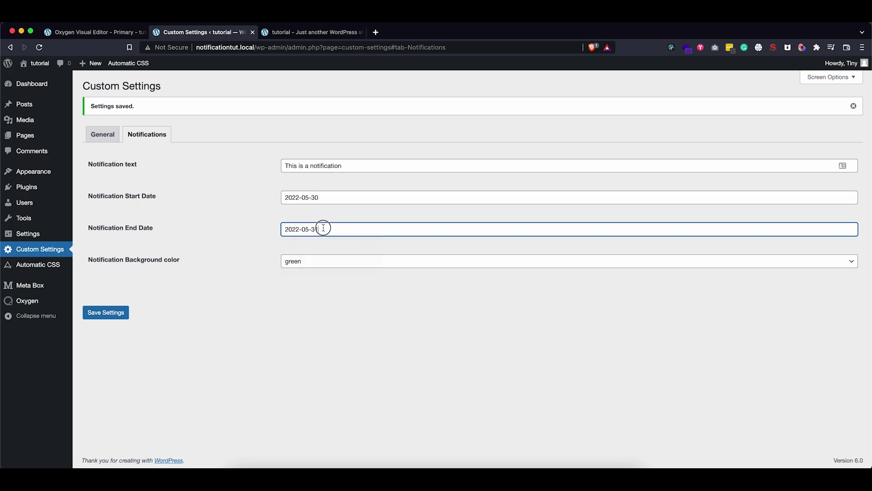
left_click(376, 245)
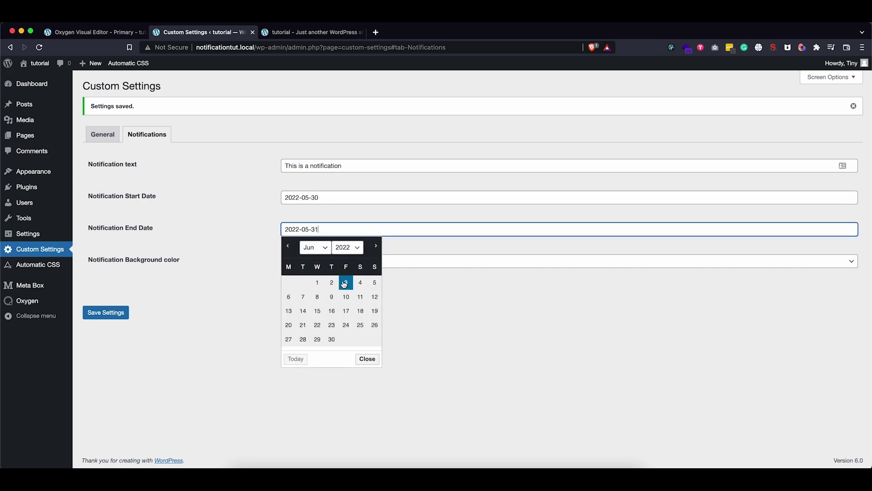
left_click(357, 287)
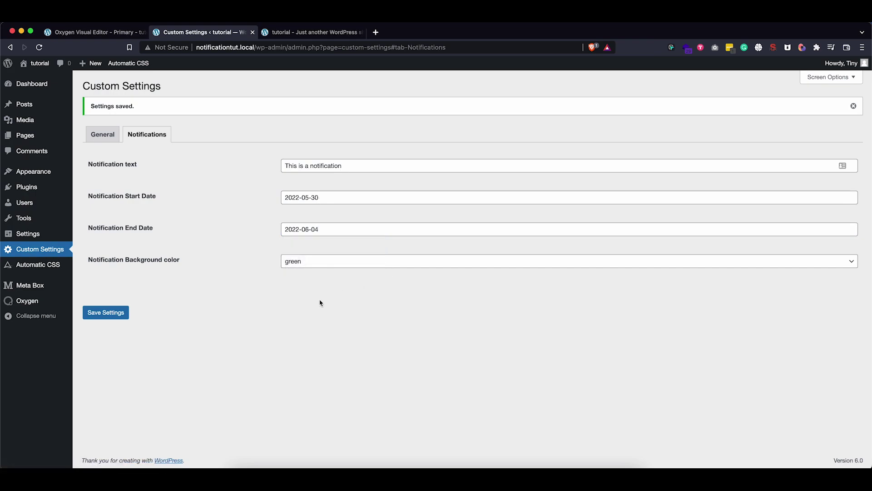
left_click(109, 313)
Reload the frontend to check the notification's visibility, and return to the Oxygen editor with the element structure shown.
left_click(299, 32)
left_click(39, 47)
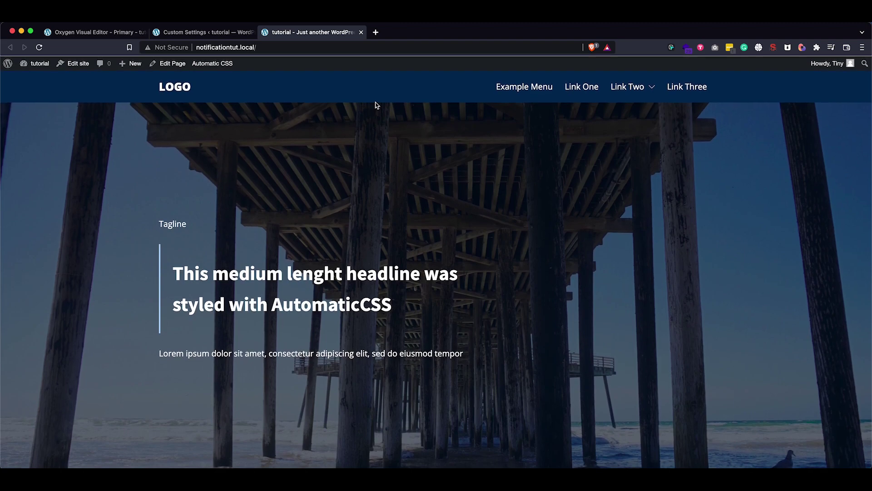
left_click(205, 33)
left_click(115, 36)
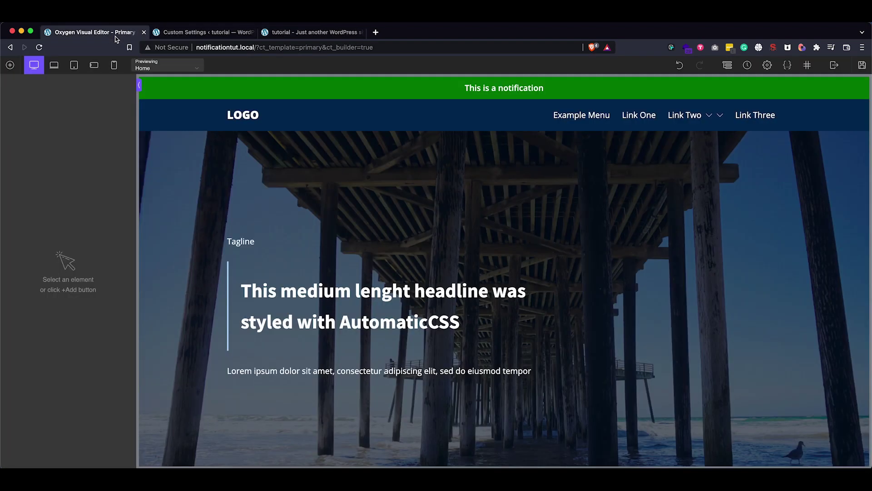
left_click(727, 65)
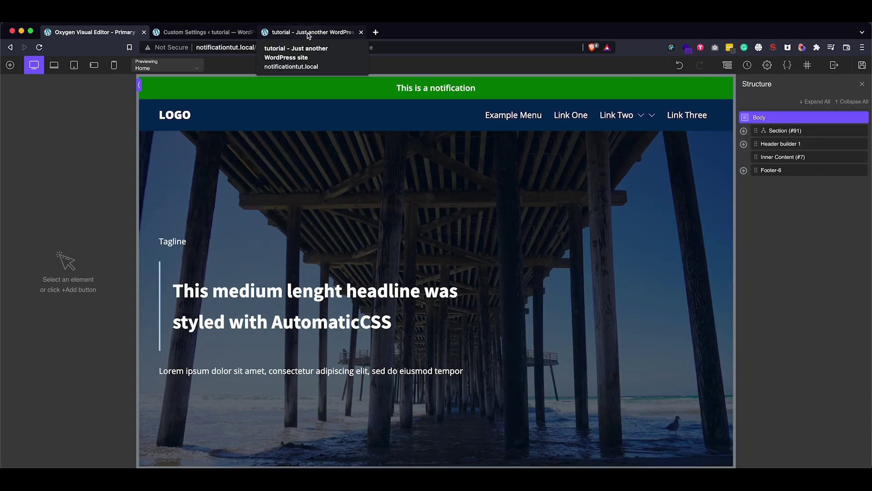
Open the notification section's display conditions to review the two date rules.
left_click(767, 130)
left_click(83, 87)
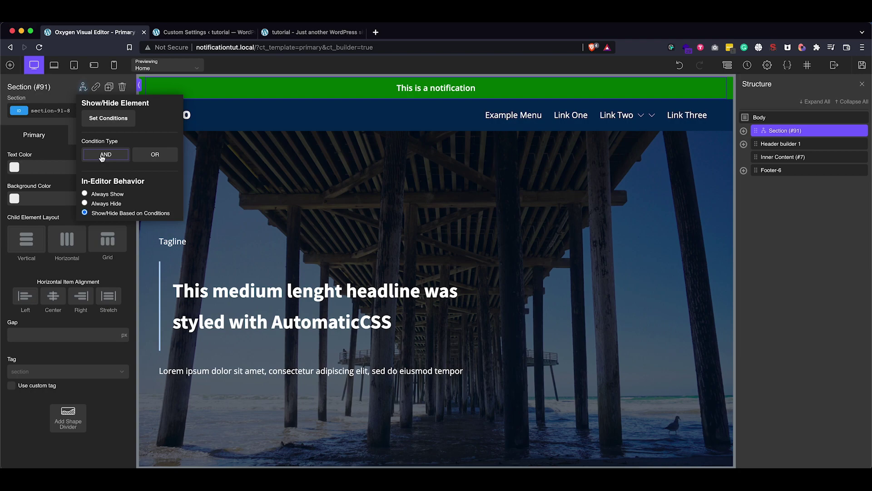
left_click(104, 120)
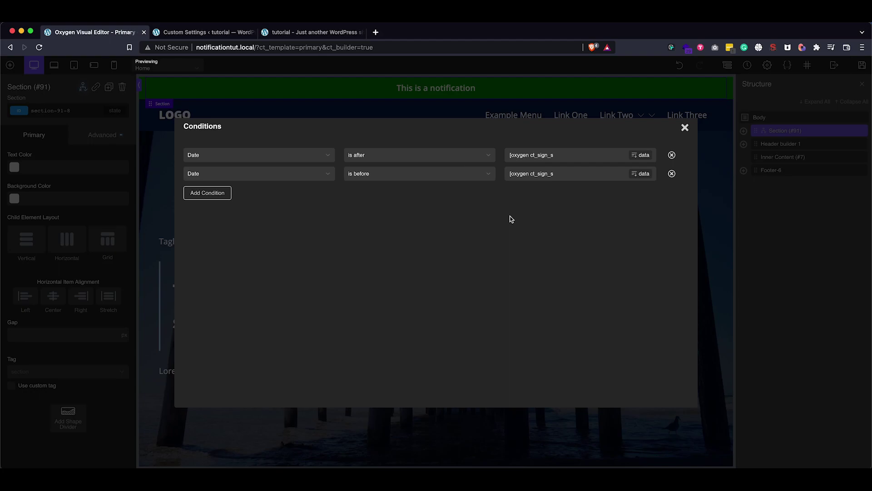
Close the notification section's display conditions and save the template.
left_click(685, 130)
left_click(862, 65)
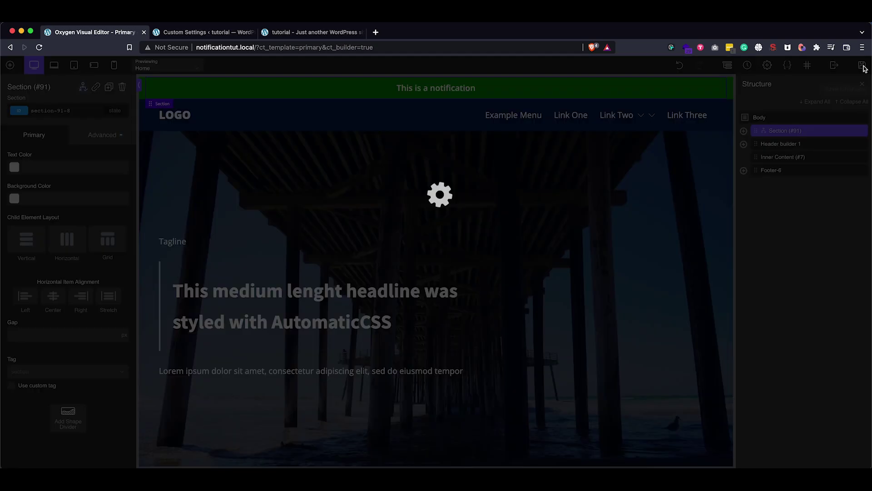
Save the notification settings with start date 2022-05-29 and end date 2022-06-01, and reload the frontend to check the notification.
left_click(203, 31)
left_click(324, 197)
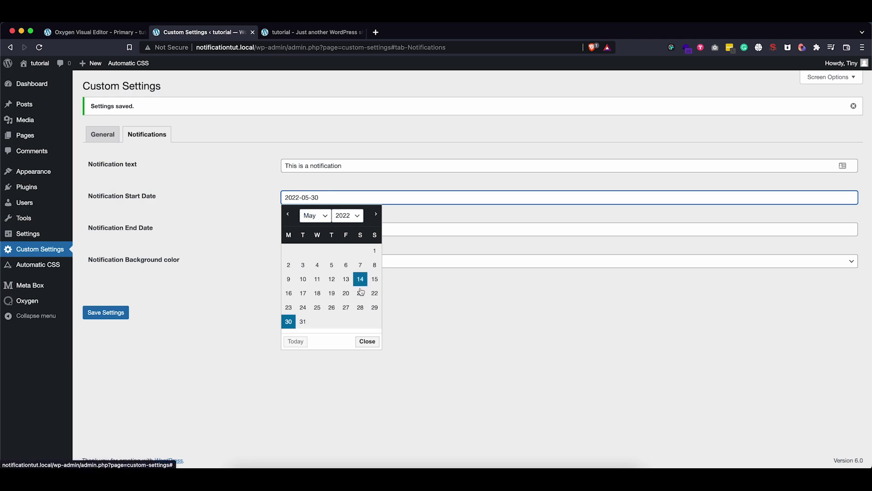
left_click(374, 308)
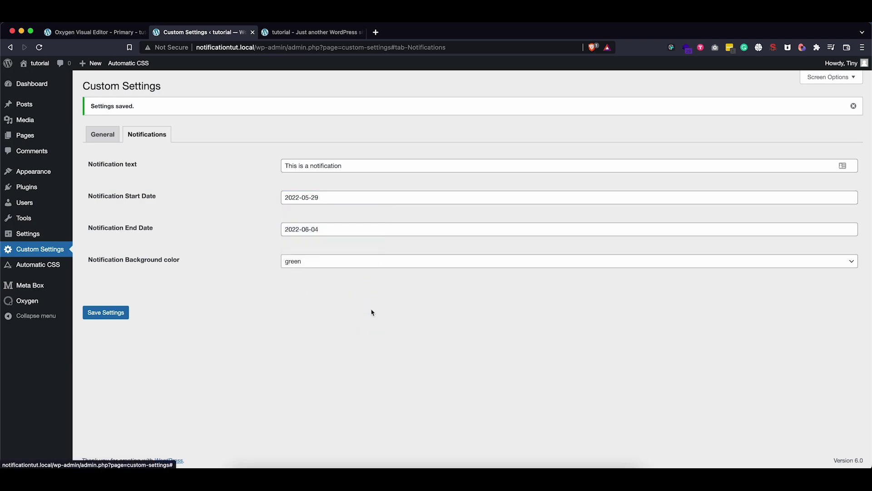
left_click(323, 229)
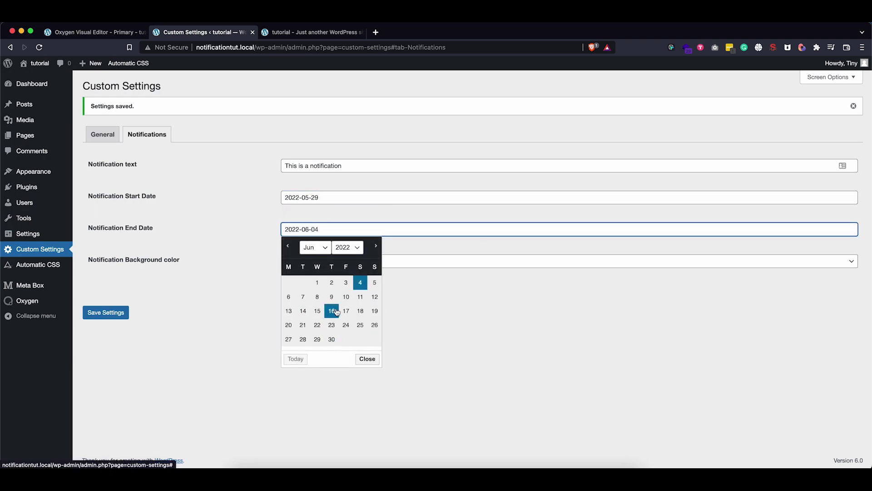
left_click(317, 283)
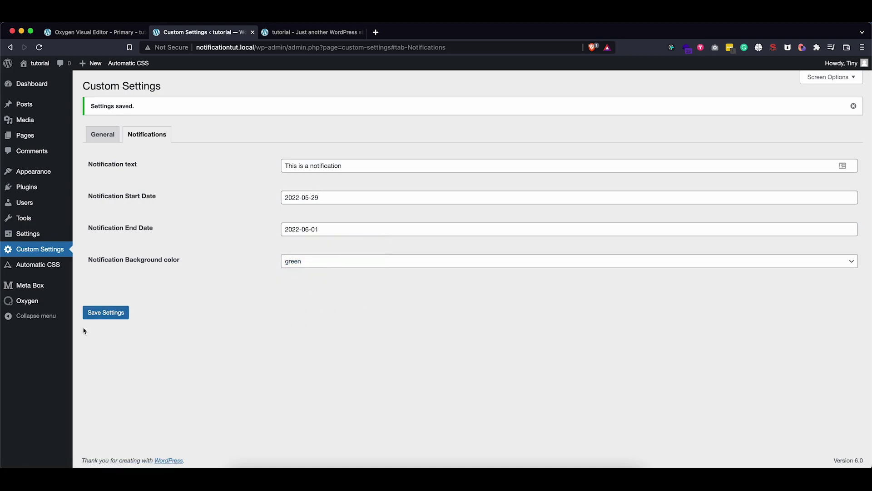
left_click(107, 318)
left_click(315, 32)
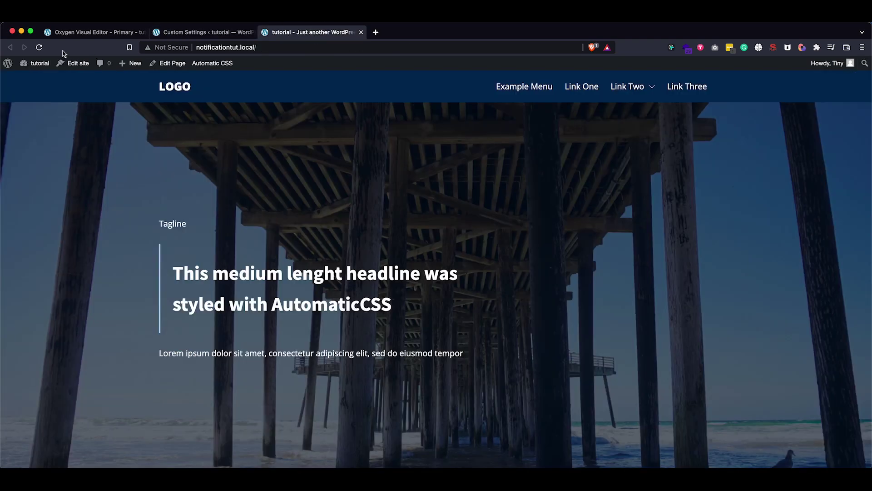
key("super+r")
Open the "Settings: Notifications" field group from the Meta Box custom fields for editing.
left_click(205, 33)
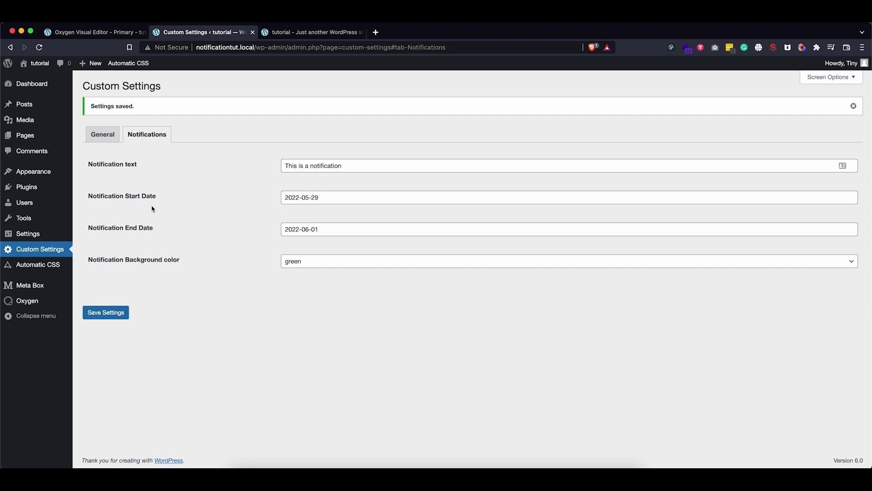
mouse_move(35, 305)
mouse_move(45, 289)
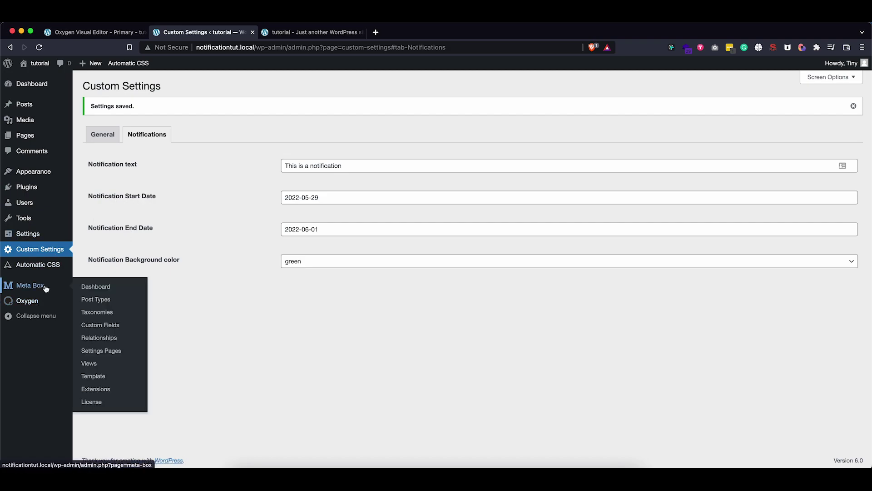
left_click(101, 326)
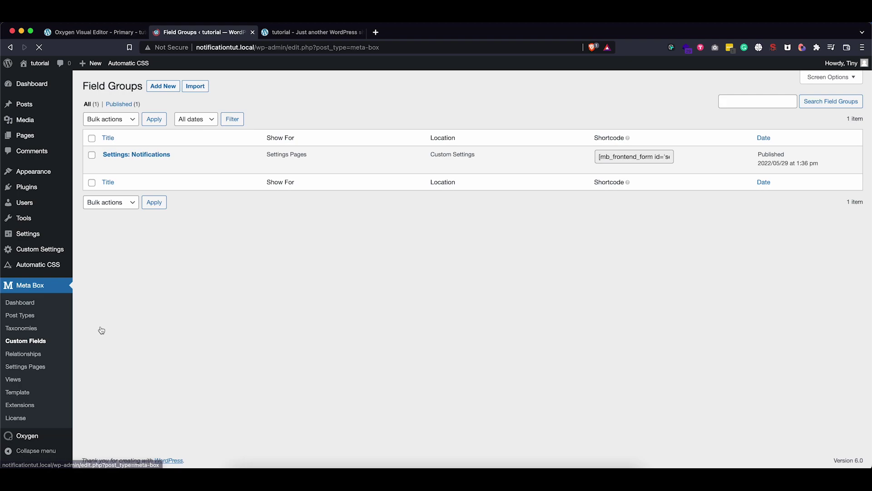
left_click(156, 155)
Set the Notification Start Date field's label description to "Put in the day BEFORE you want to start showing the notification".
scroll(193, 200, "down", 15)
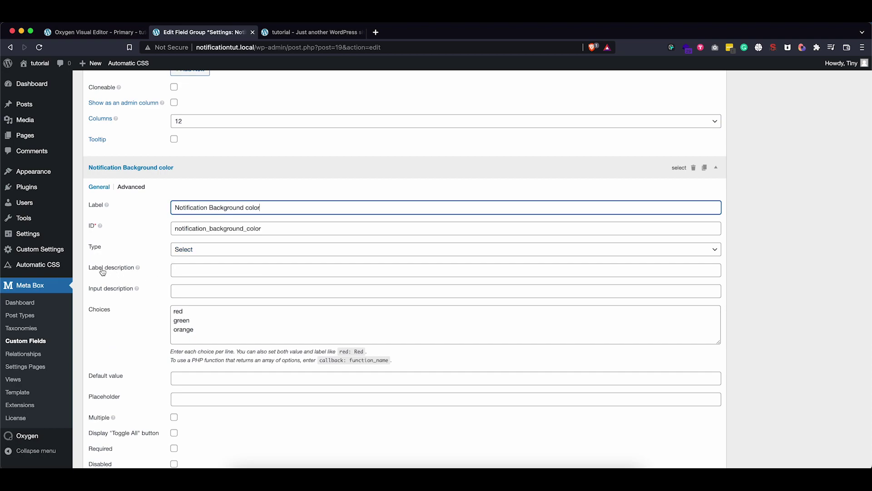
left_click(196, 269)
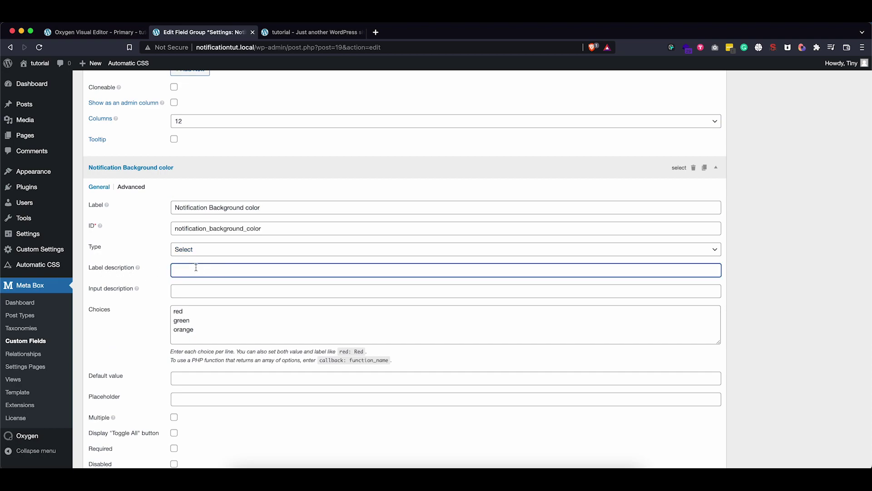
scroll(196, 267, "up", 10)
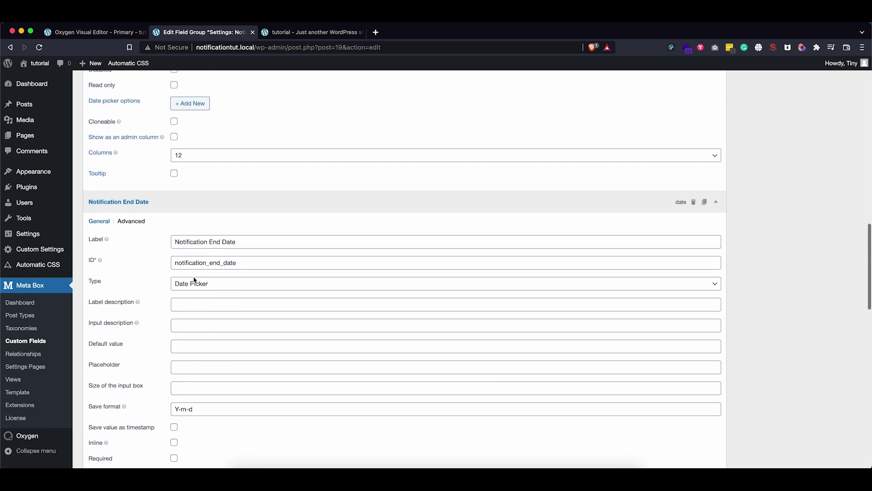
left_click(189, 303)
scroll(190, 300, "up", 5)
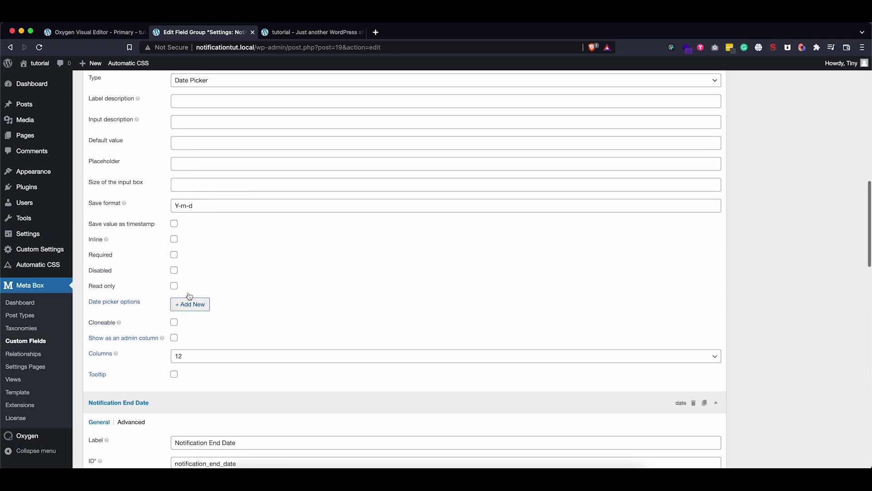
scroll(200, 187, "up", 2)
left_click(177, 164)
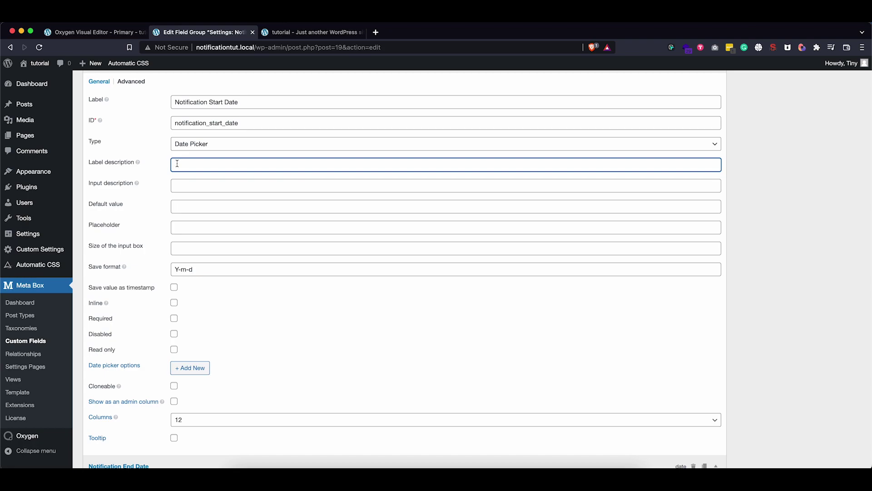
type("Put in the day BEFORE you want to start s")
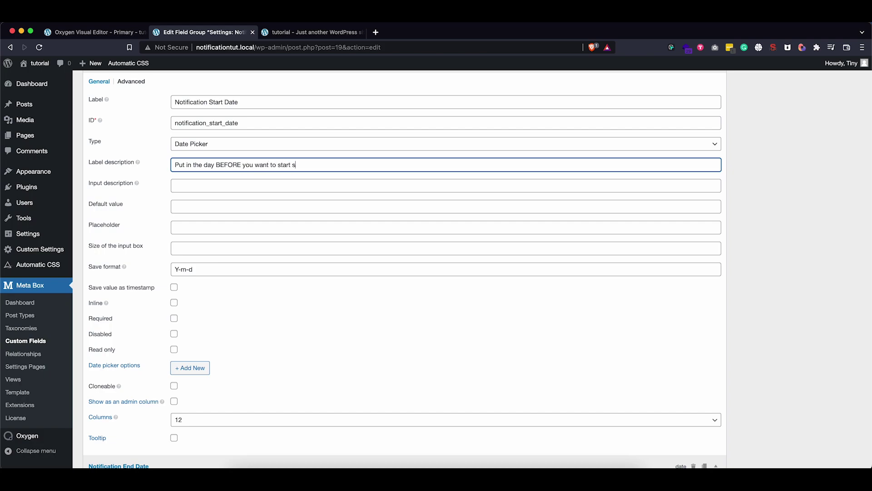
type("howing the notification")
Copy the start date's label description into the label description of the Notification End Date field.
left_click_drag(362, 165, 173, 164)
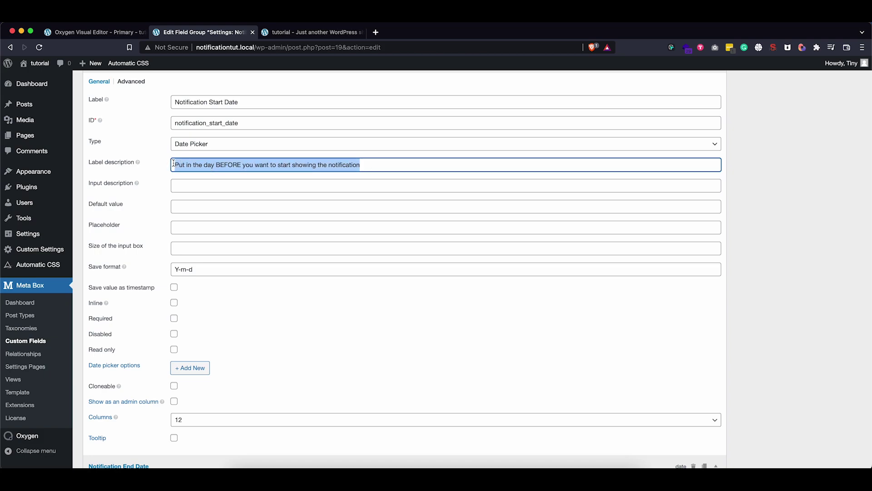
key("super+c")
scroll(174, 164, "down", 5)
left_click(198, 338)
key("super+v")
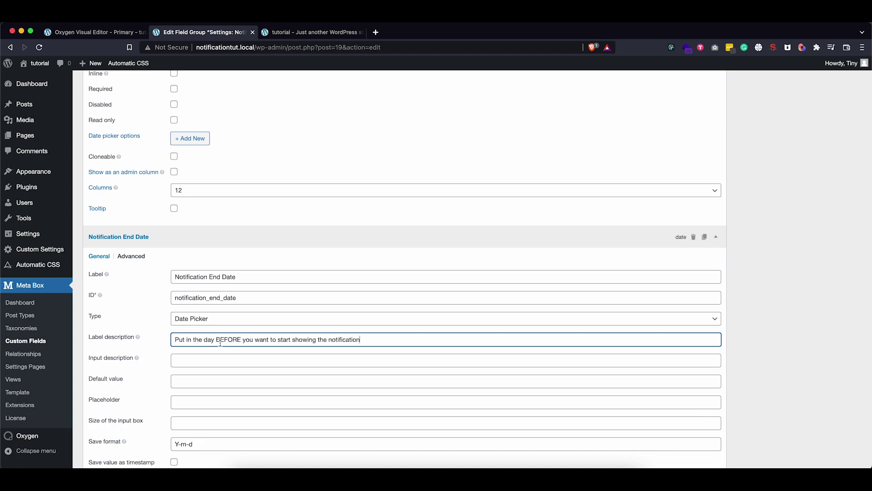
Reword the end date's label description to "Put in the day AFTER you want to start STOP showing the notification" and update the field group.
left_click_drag(240, 339, 217, 338)
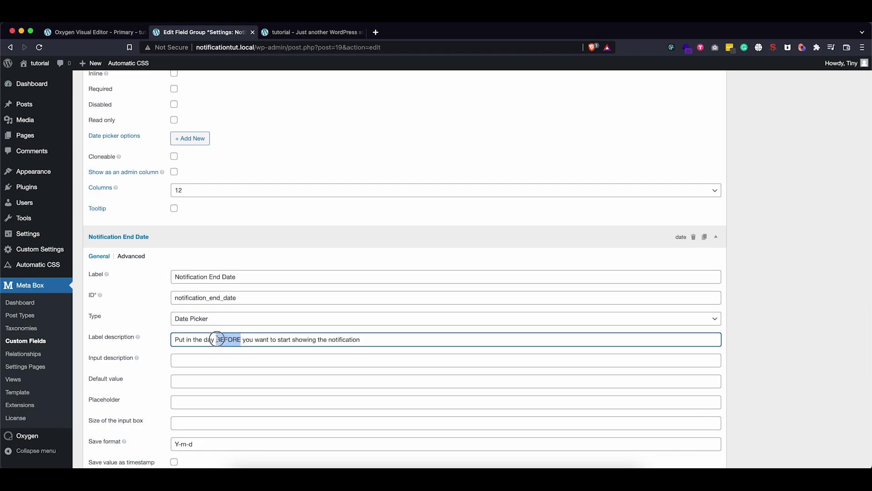
type("After")
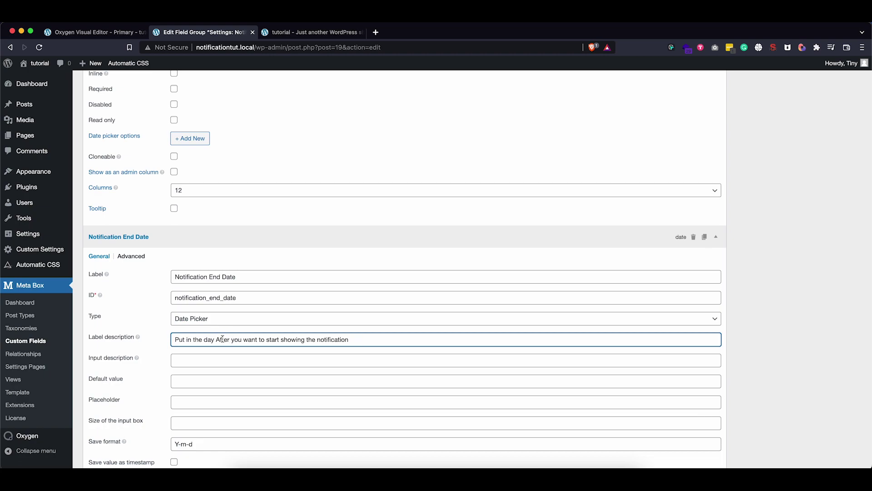
key("BackSpace")
key("BackSpace")
key("BackSpace")
key("BackSpace")
type("FT")
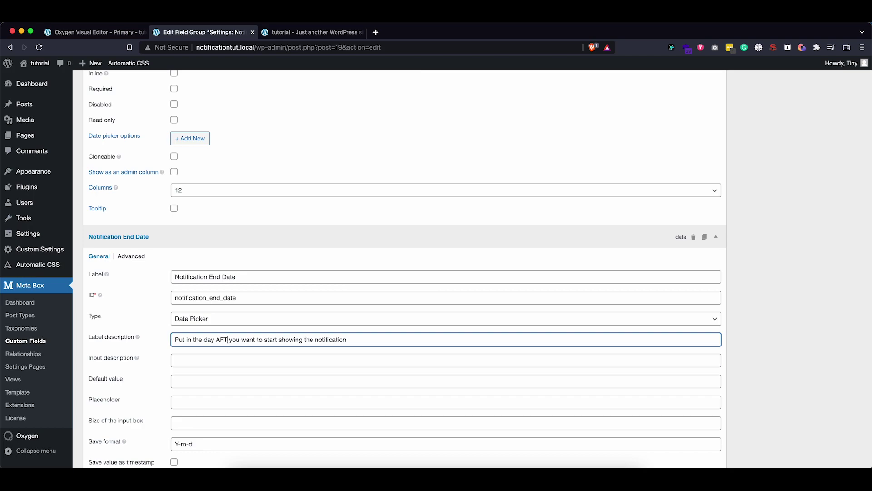
type("ER")
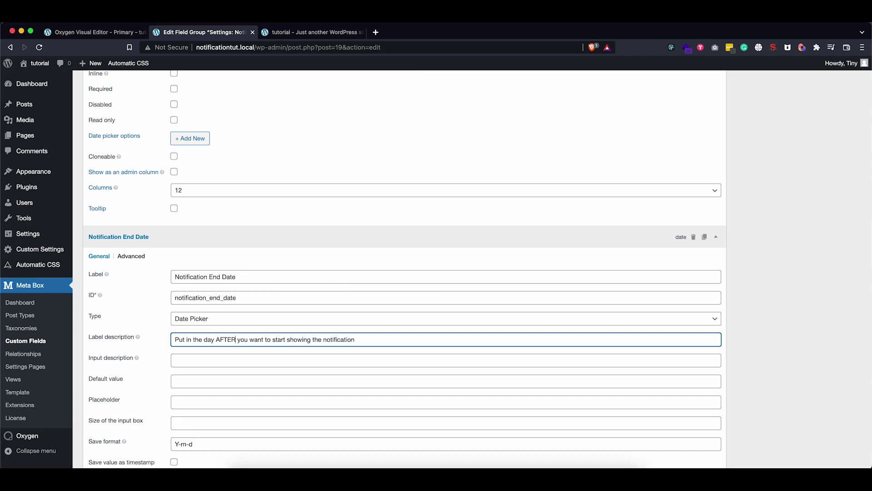
left_click(289, 340)
type("STOP")
left_click(384, 337)
scroll(384, 337, "up", 20)
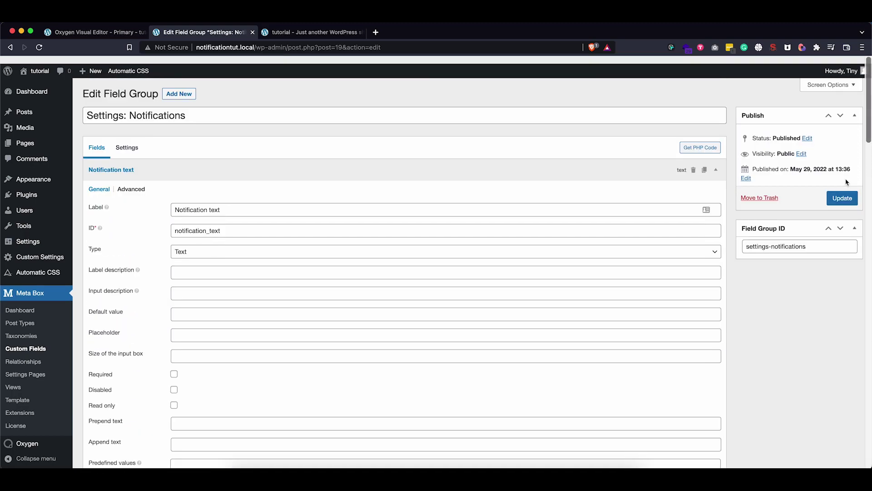
left_click(842, 198)
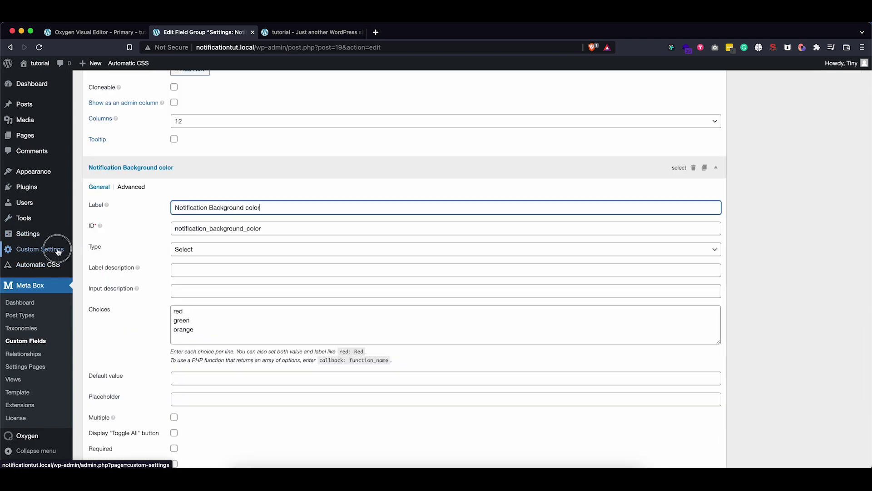
Open the notification settings on the Custom Settings page and review the descriptions under both date fields.
left_click(58, 250)
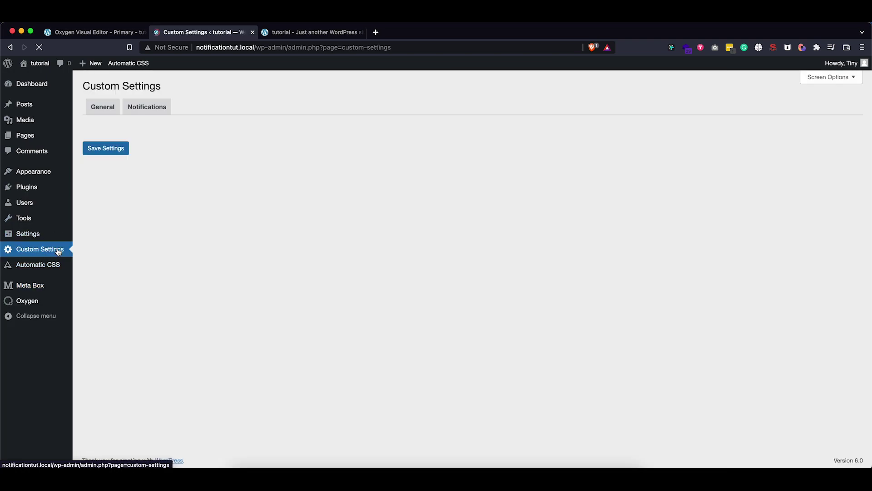
left_click(147, 109)
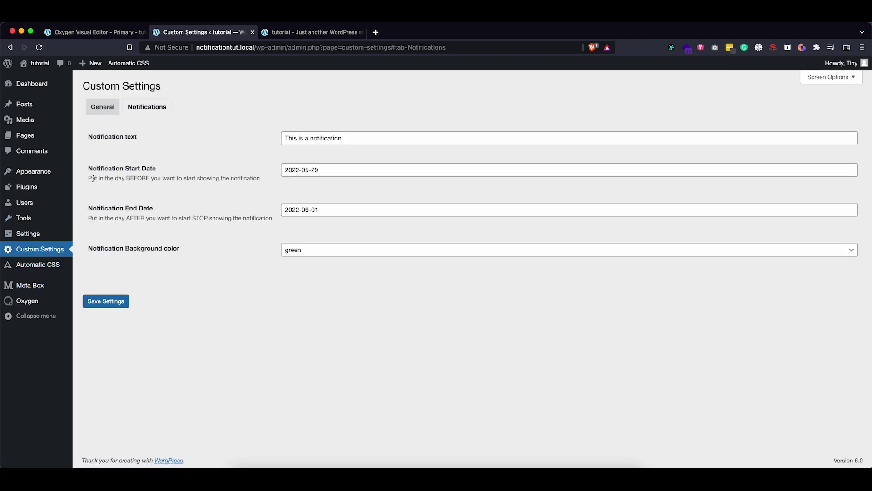
left_click_drag(92, 178, 262, 187)
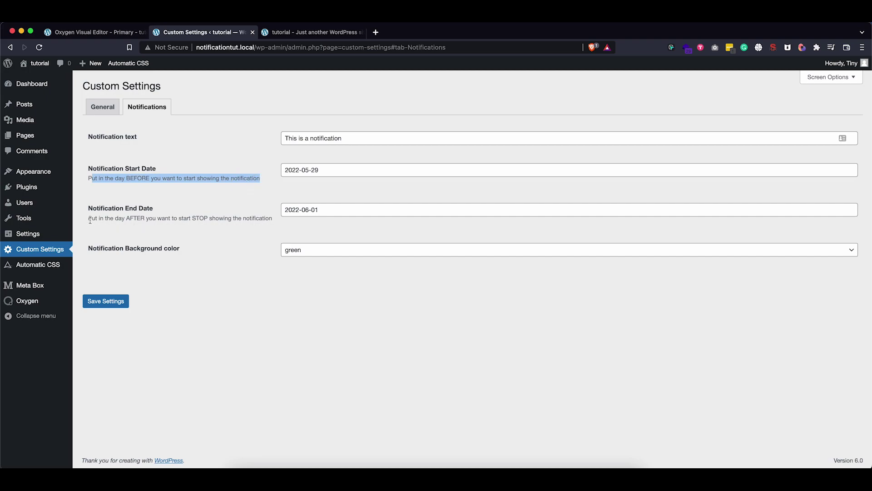
left_click_drag(90, 219, 271, 220)
Set the notification start date to 2022-05-28 and the end date to 2022-06-02, save, and reload the frontend to check the notification.
left_click(319, 169)
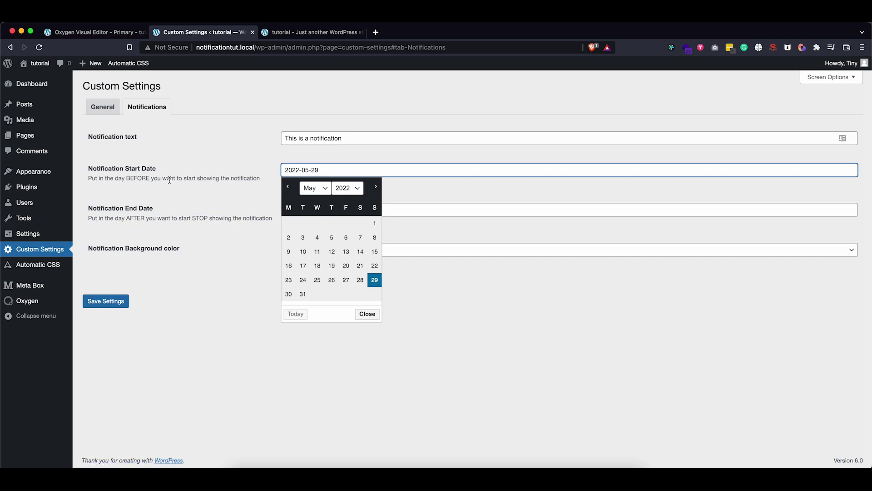
left_click(361, 281)
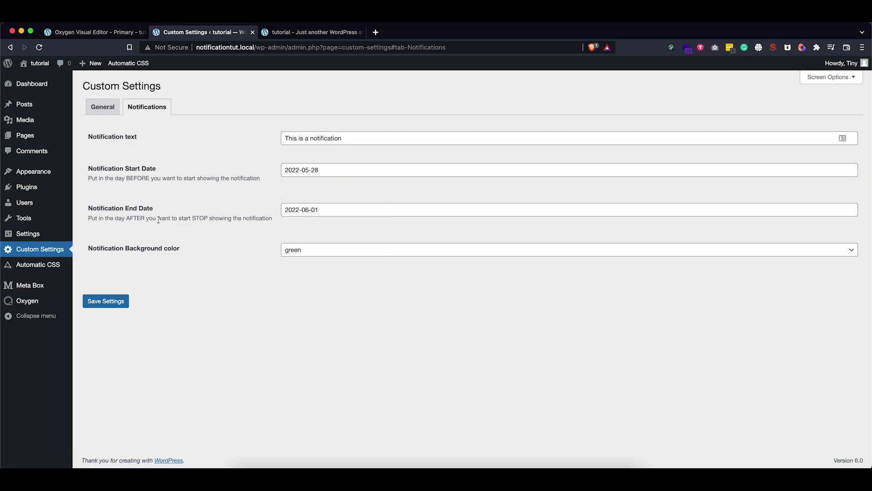
left_click(314, 210)
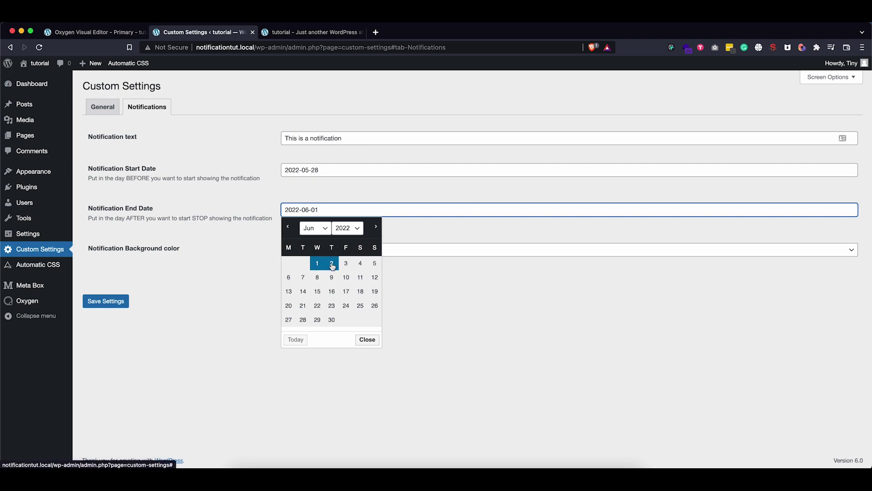
left_click(331, 264)
left_click(100, 303)
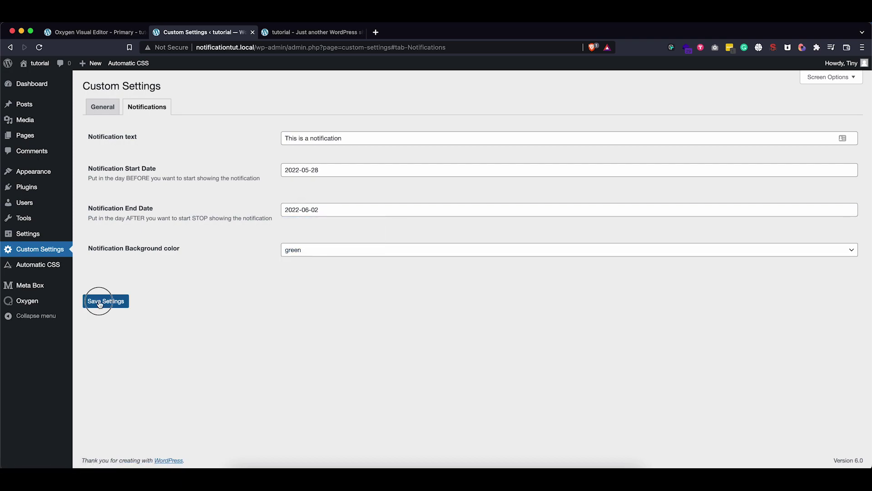
left_click(297, 33)
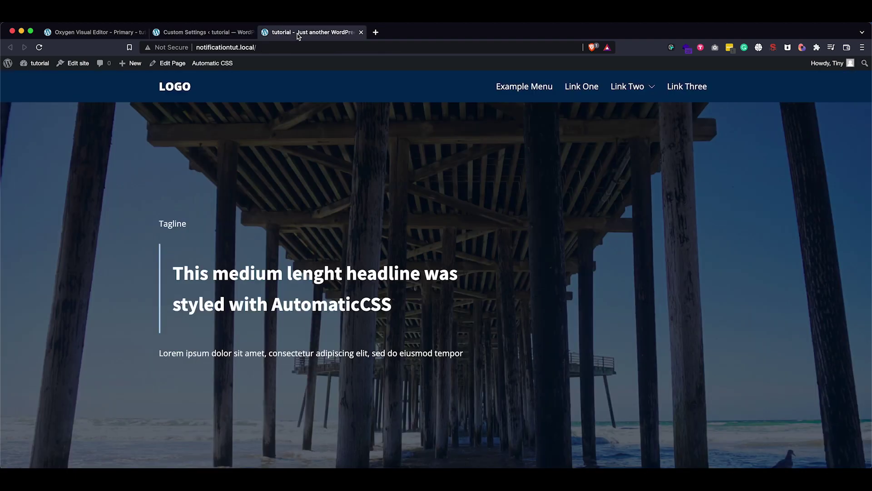
left_click(40, 47)
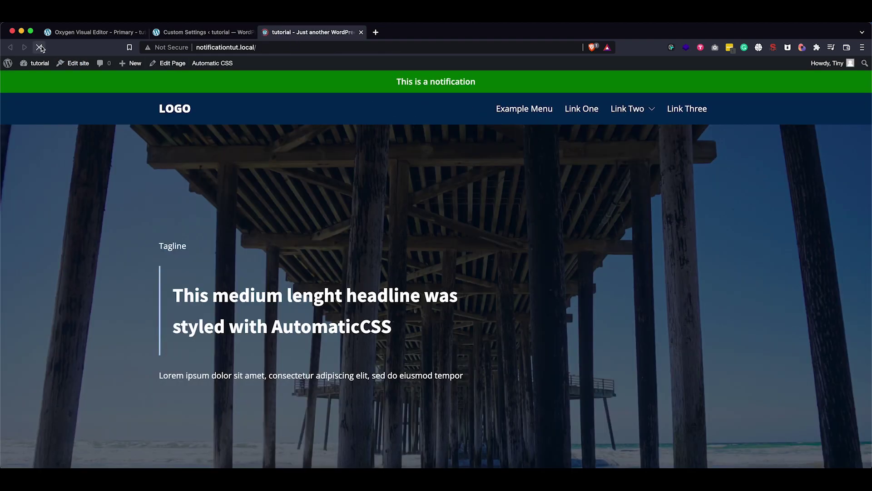